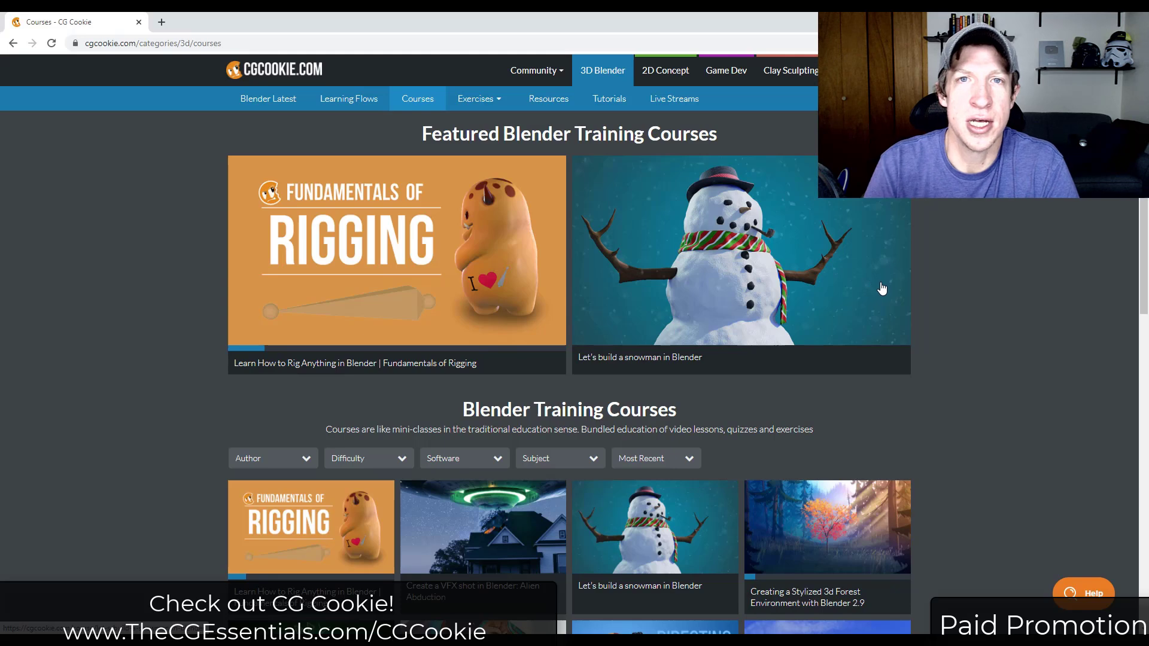
- Browse the first three pages of Blender training courses on CG Cookie
{"action": "scroll", "coordinate": [873, 272], "scroll_direction": "down", "scroll_amount": 5}
{"action": "scroll", "coordinate": [911, 285], "scroll_direction": "down", "scroll_amount": 5}
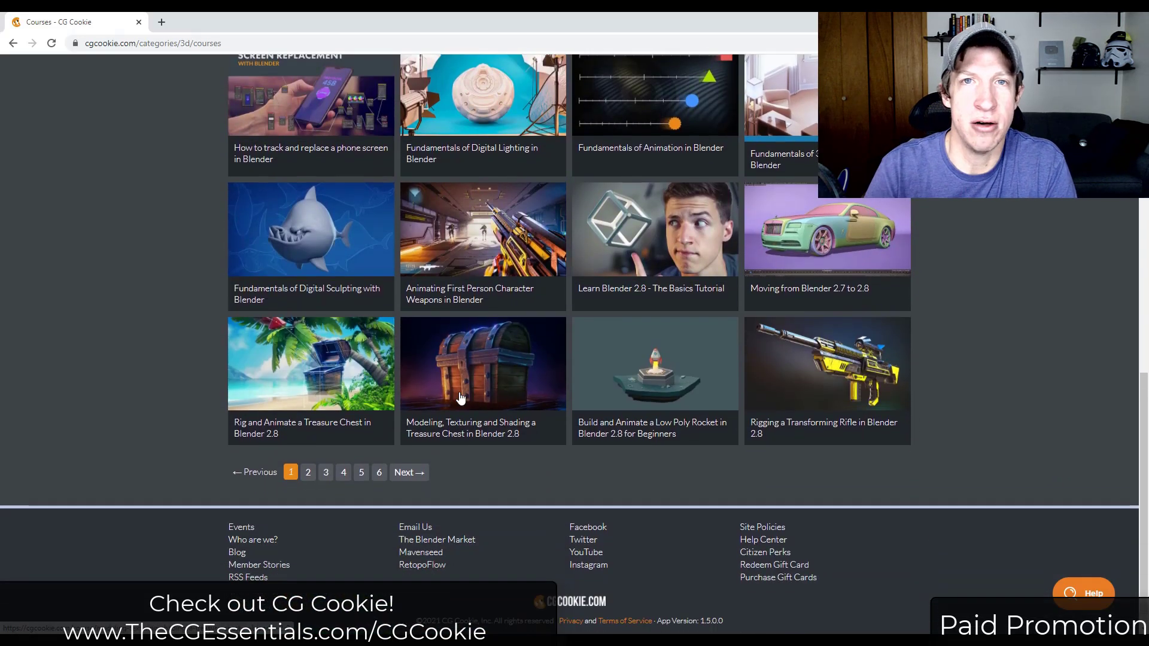
{"action": "left_click", "coordinate": [409, 472]}
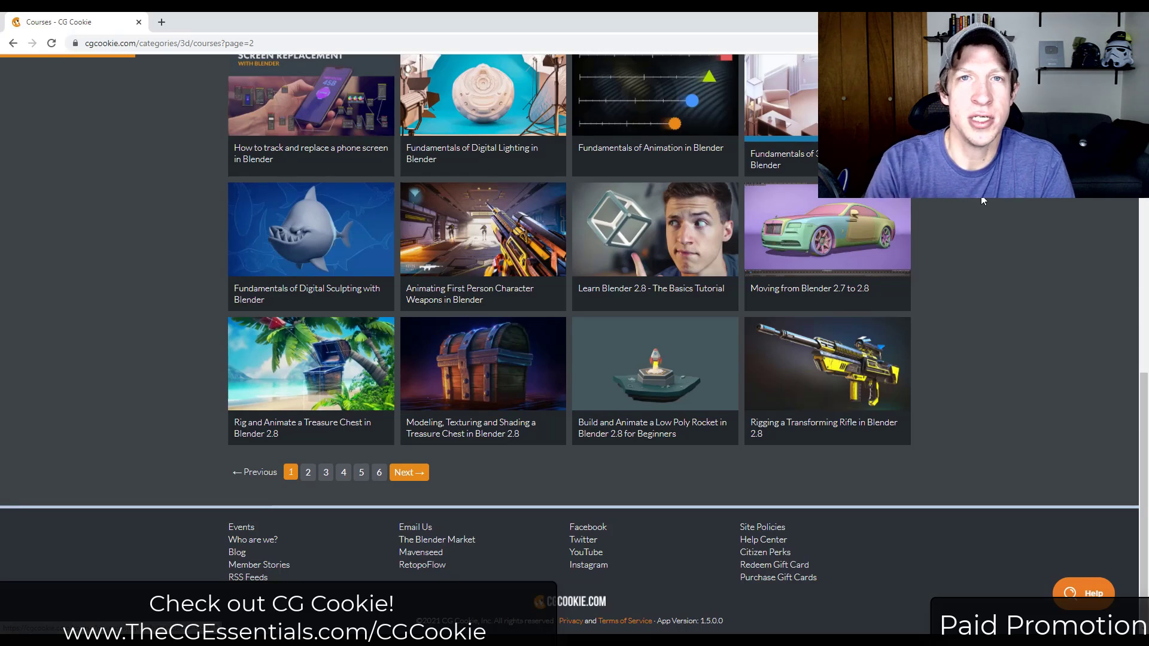
{"action": "scroll", "coordinate": [945, 204], "scroll_direction": "down", "scroll_amount": 3}
{"action": "scroll", "coordinate": [946, 199], "scroll_direction": "down", "scroll_amount": 4}
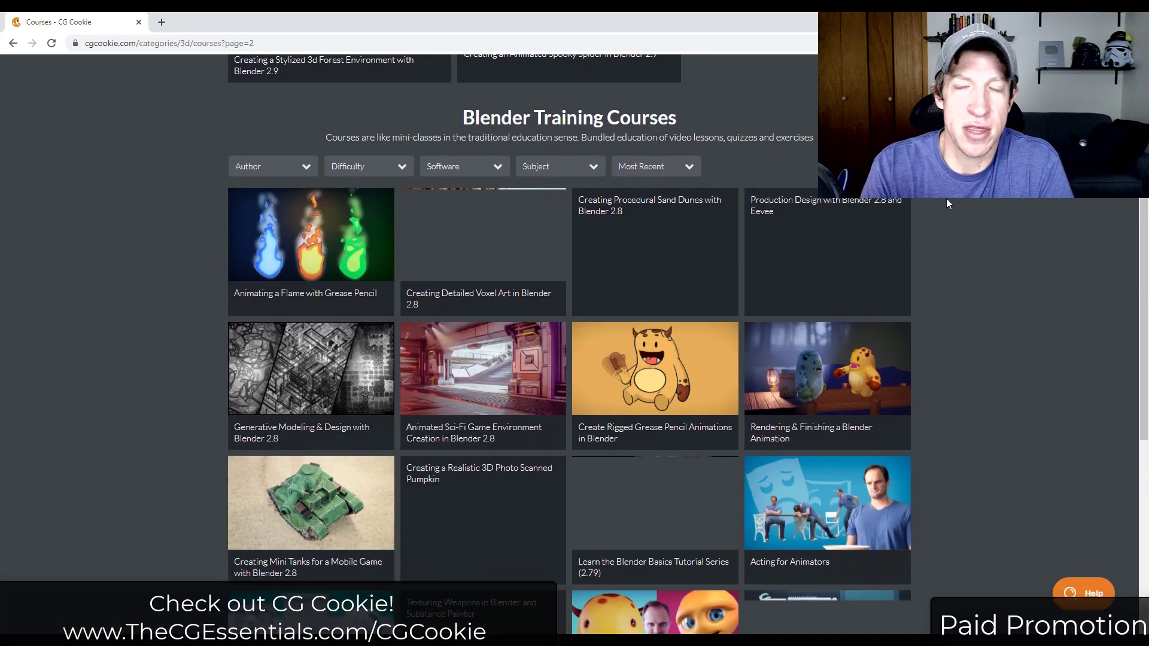
{"action": "scroll", "coordinate": [945, 204], "scroll_direction": "down", "scroll_amount": 4}
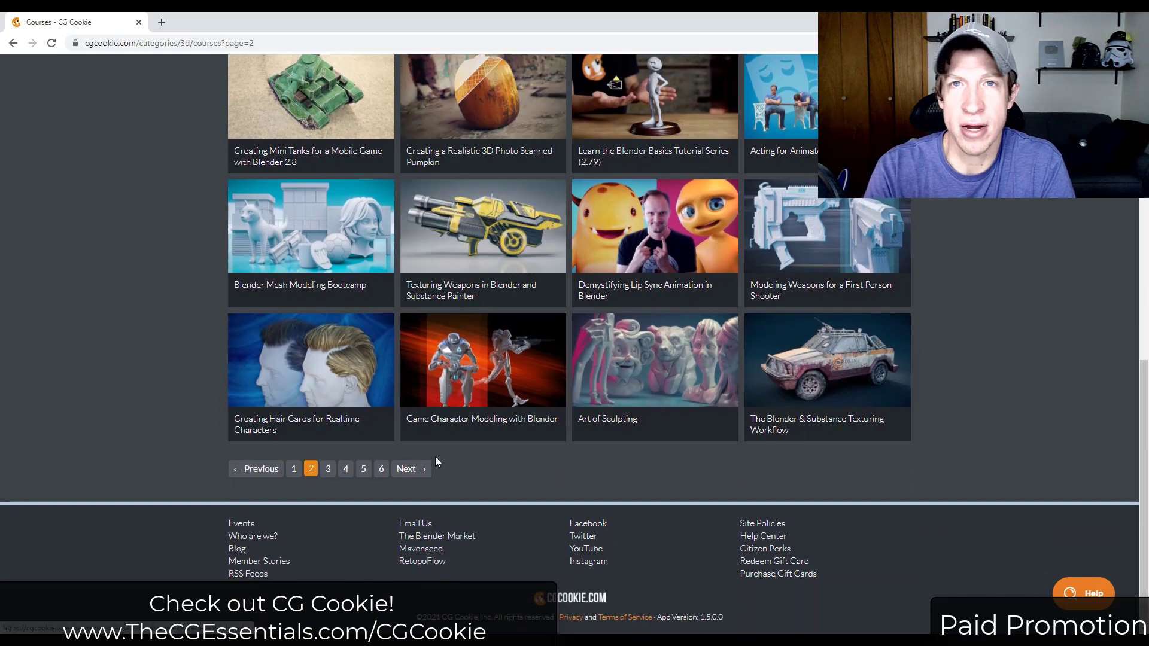
{"action": "left_click", "coordinate": [410, 468]}
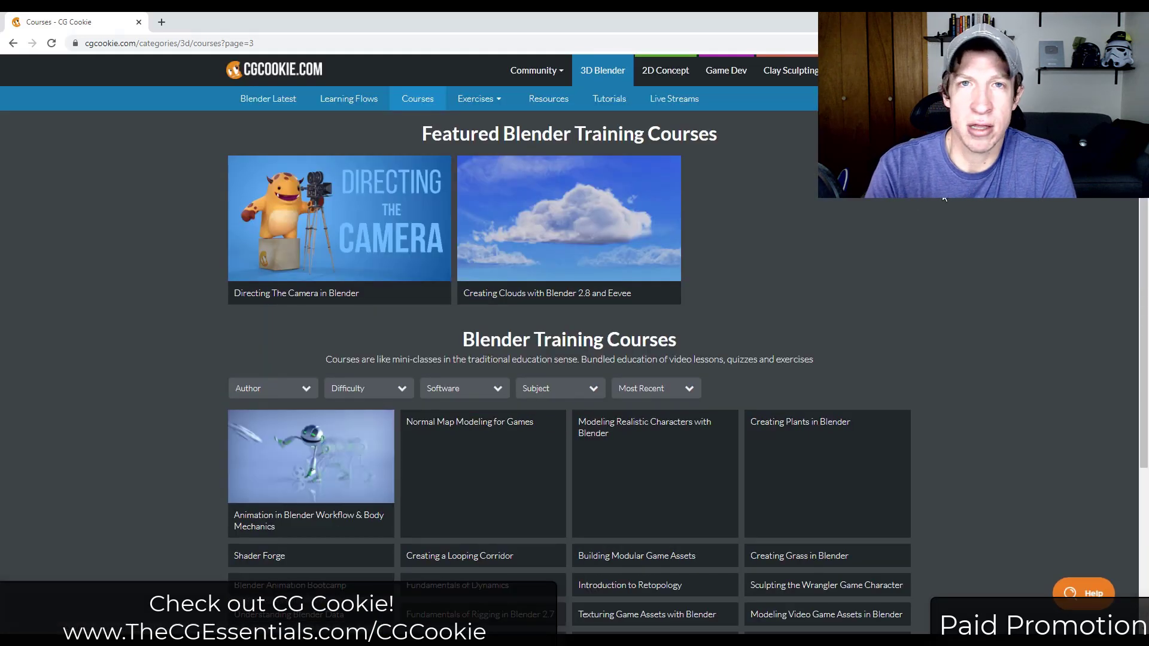
{"action": "scroll", "coordinate": [928, 203], "scroll_direction": "down", "scroll_amount": 3}
{"action": "scroll", "coordinate": [928, 204], "scroll_direction": "down", "scroll_amount": 1}
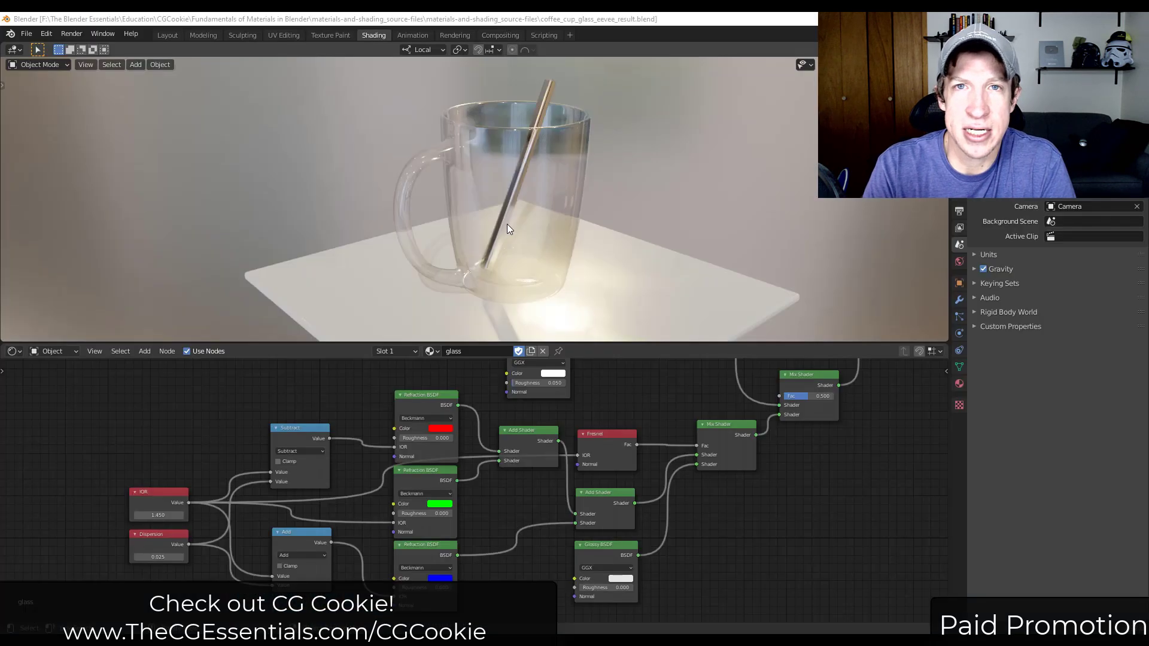
{"action": "middle_click_drag", "start_coordinate": [508, 228], "coordinate": [498, 293]}
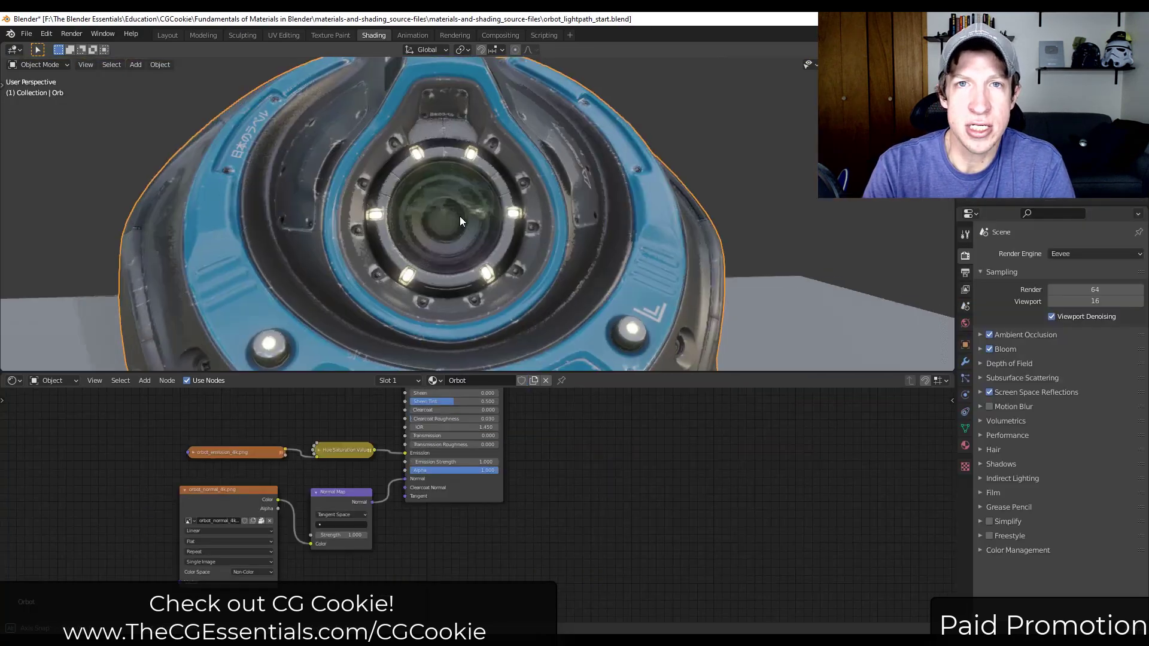
{"action": "middle_click_drag", "start_coordinate": [459, 216], "coordinate": [482, 201]}
{"action": "scroll", "coordinate": [480, 200], "scroll_direction": "down", "scroll_amount": 4}
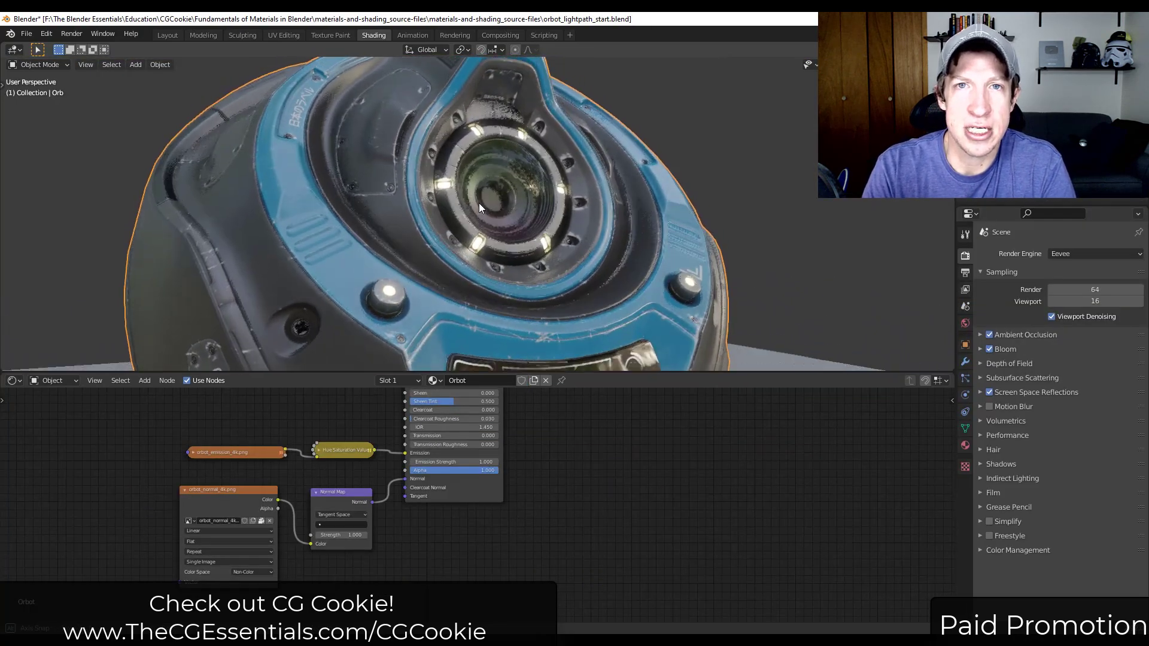
{"action": "middle_click_drag", "start_coordinate": [557, 210], "coordinate": [440, 232]}
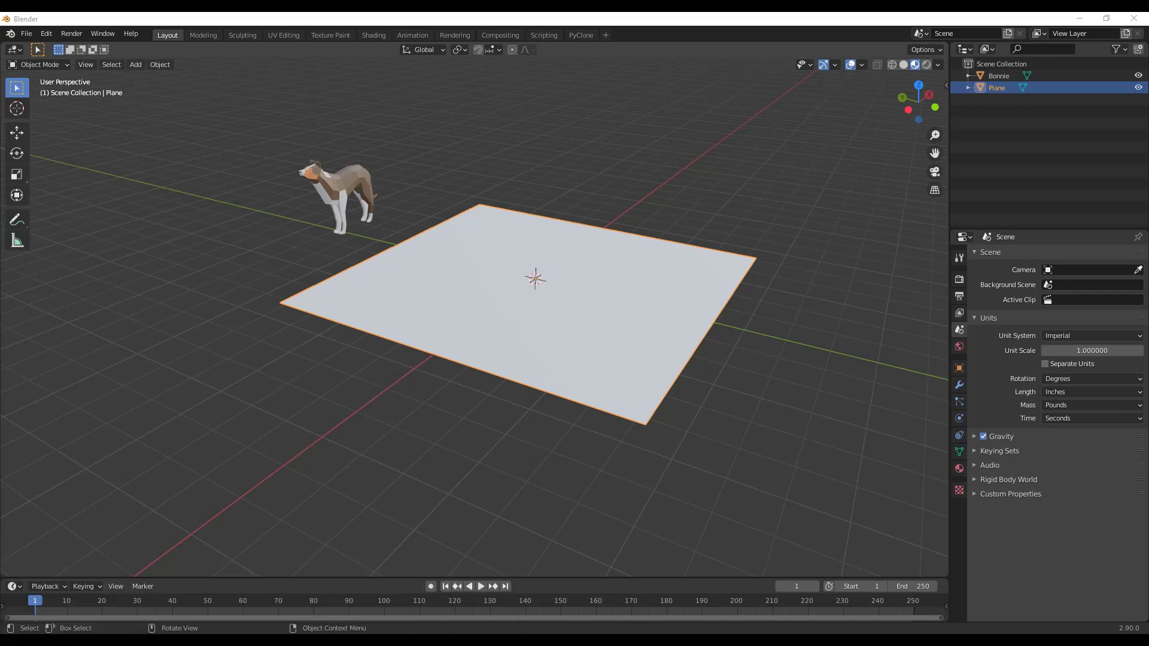
- Search the add-on preferences for "node" and expand the details of the Node Wrangler add-on
{"action": "left_click", "coordinate": [46, 33]}
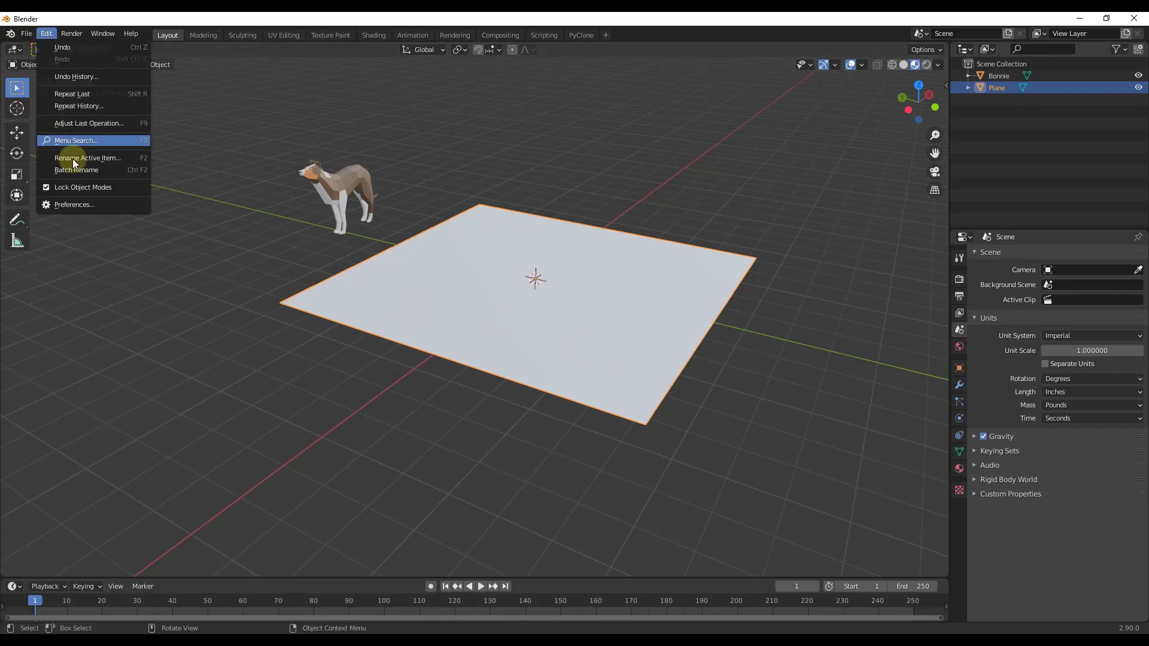
{"action": "left_click", "coordinate": [81, 206]}
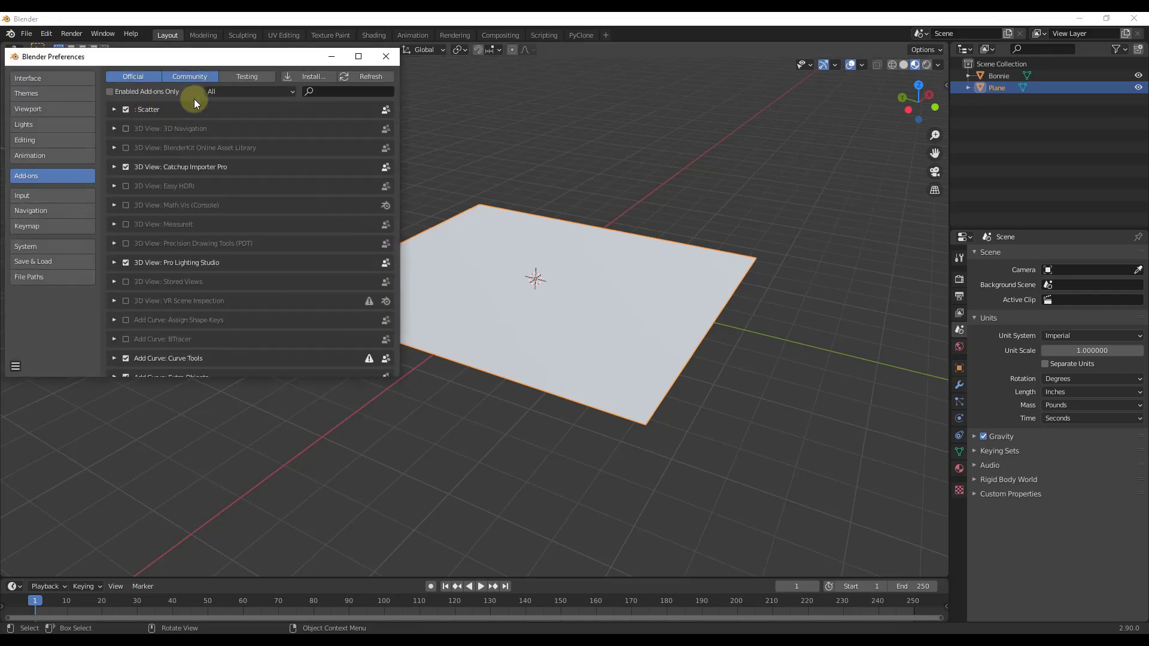
{"action": "left_click", "coordinate": [326, 91]}
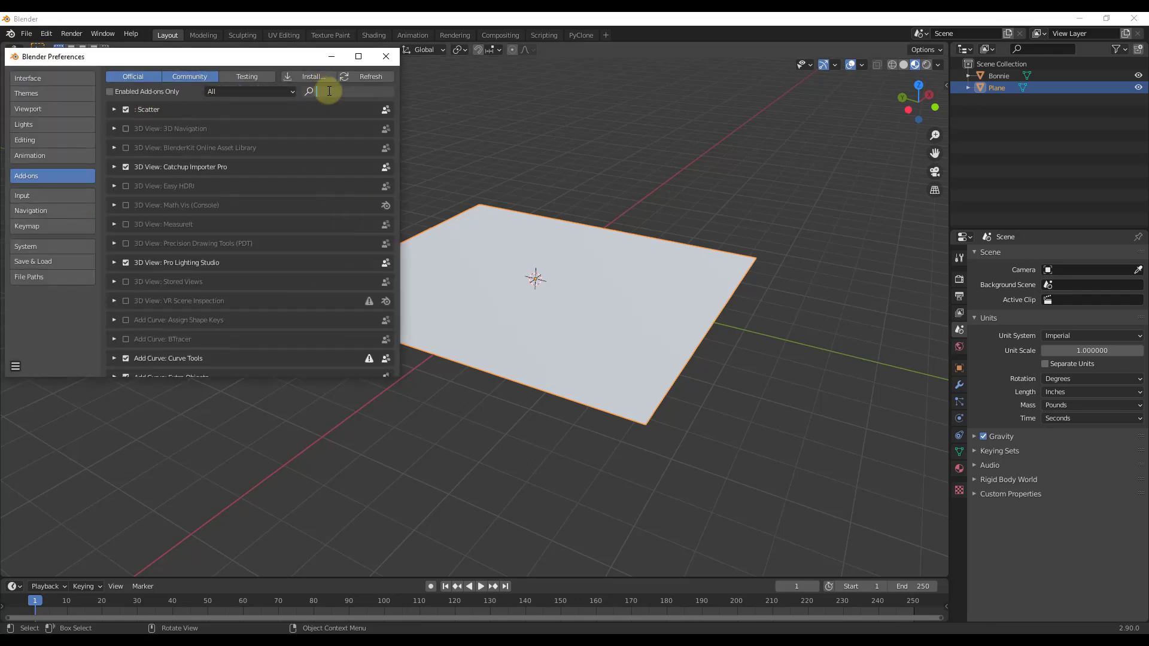
{"action": "type", "text": "node"}
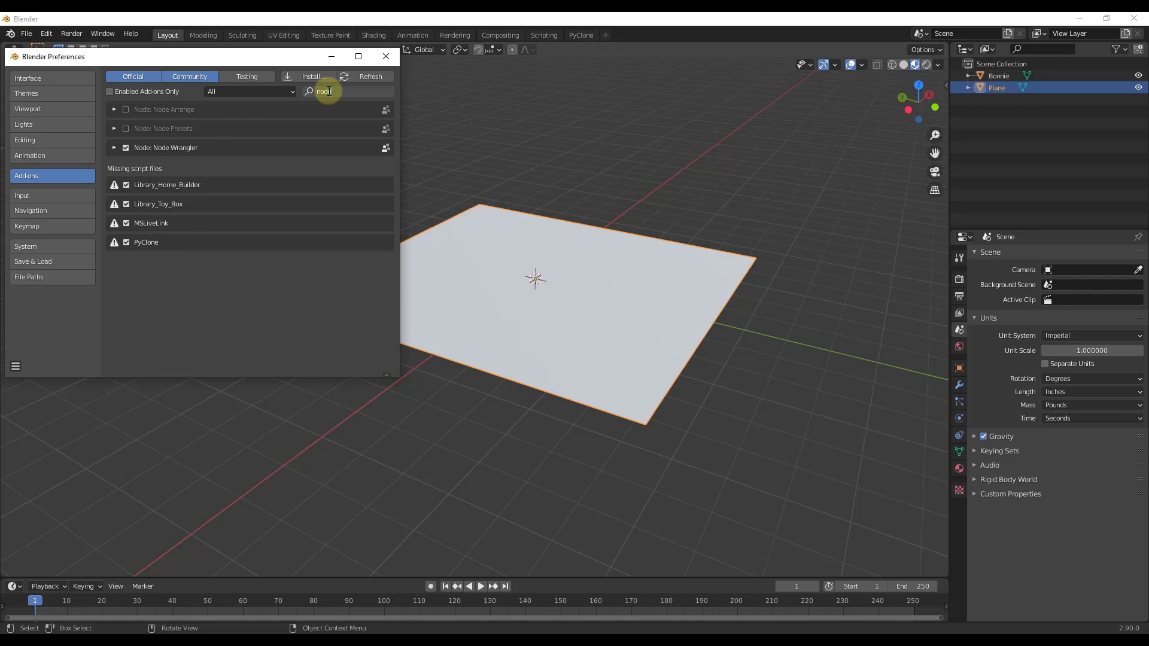
{"action": "left_click", "coordinate": [114, 147]}
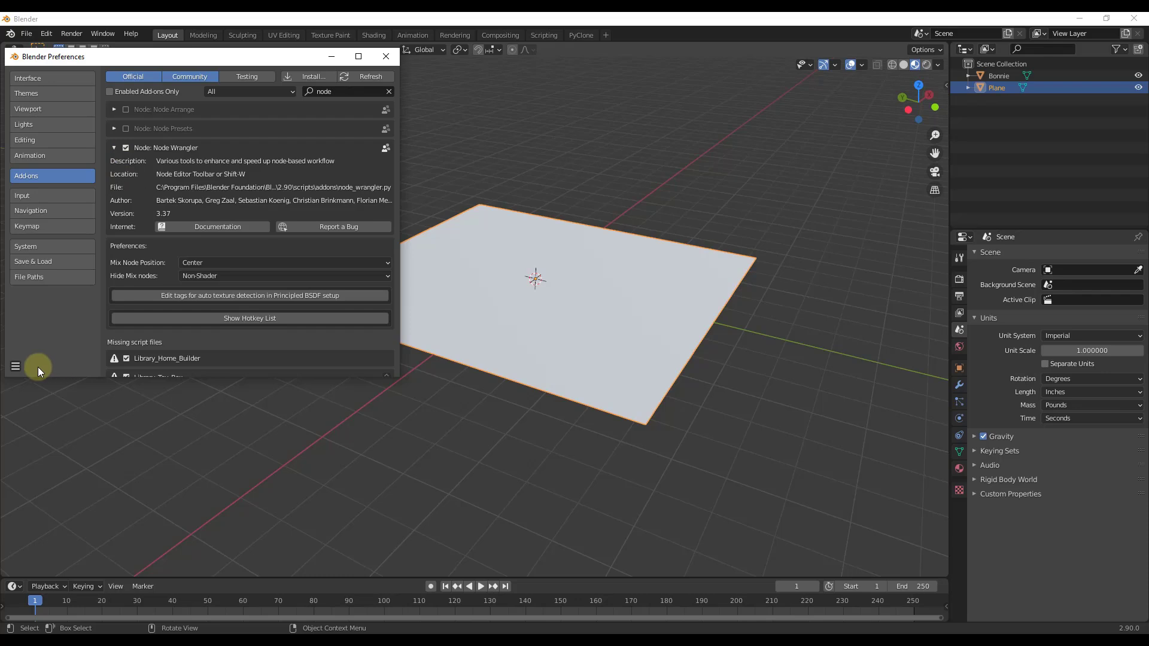
- Open the Node Wrangler documentation and read through its tool descriptions and hotkeys
{"action": "left_click", "coordinate": [16, 366]}
{"action": "left_click", "coordinate": [211, 225]}
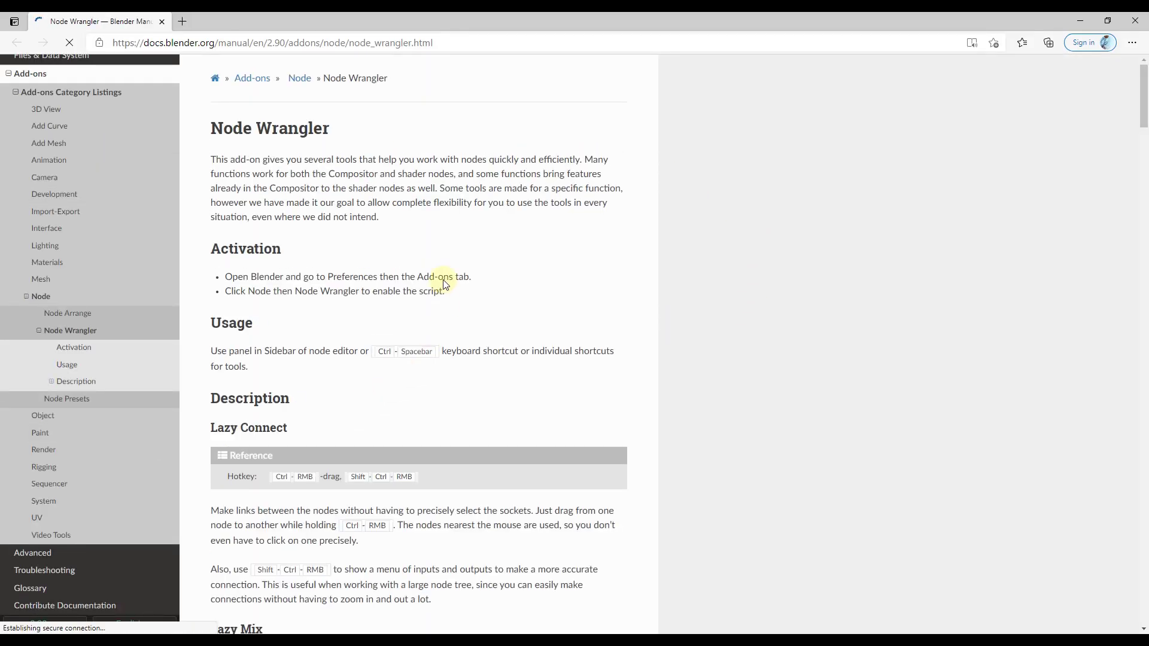
{"action": "scroll", "coordinate": [599, 264], "scroll_direction": "down", "scroll_amount": 4}
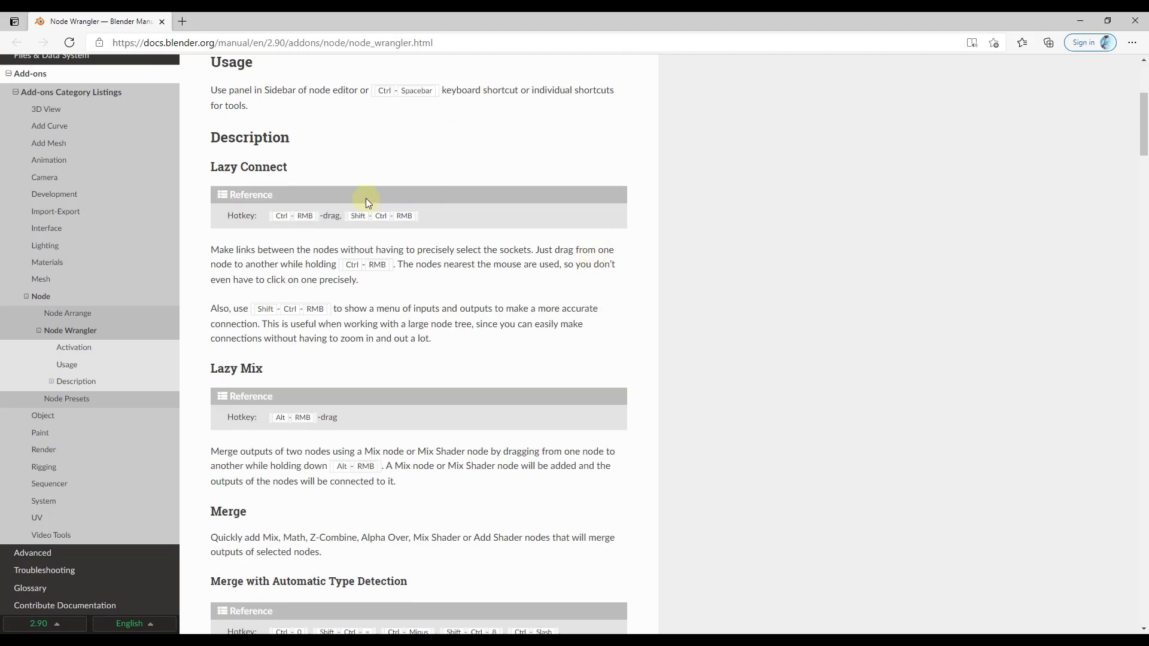
{"action": "scroll", "coordinate": [248, 280], "scroll_direction": "down", "scroll_amount": 10}
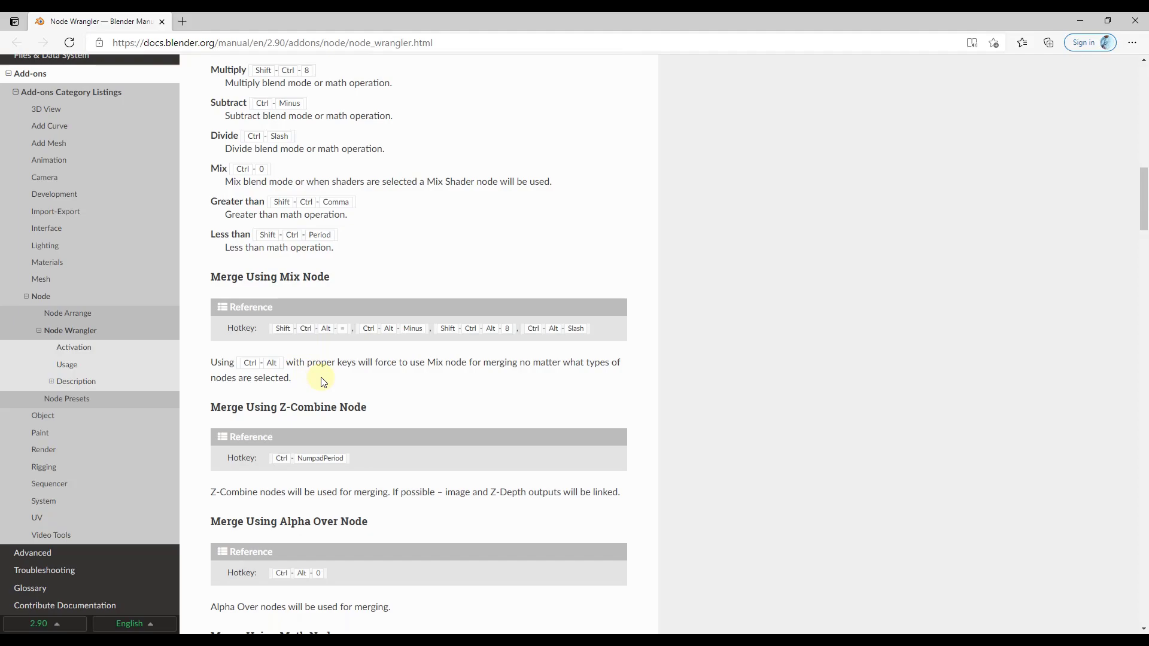
{"action": "scroll", "coordinate": [321, 382], "scroll_direction": "down", "scroll_amount": 8}
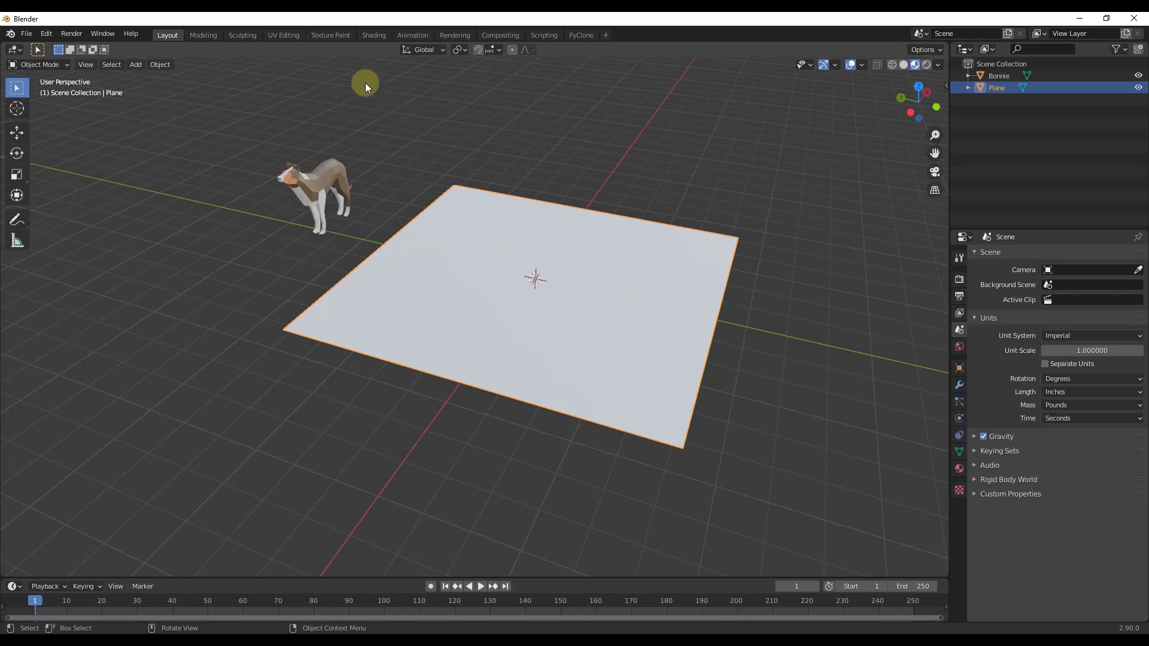
- Switch to the Shading workspace and create a new material on the plane
{"action": "left_click", "coordinate": [366, 36]}
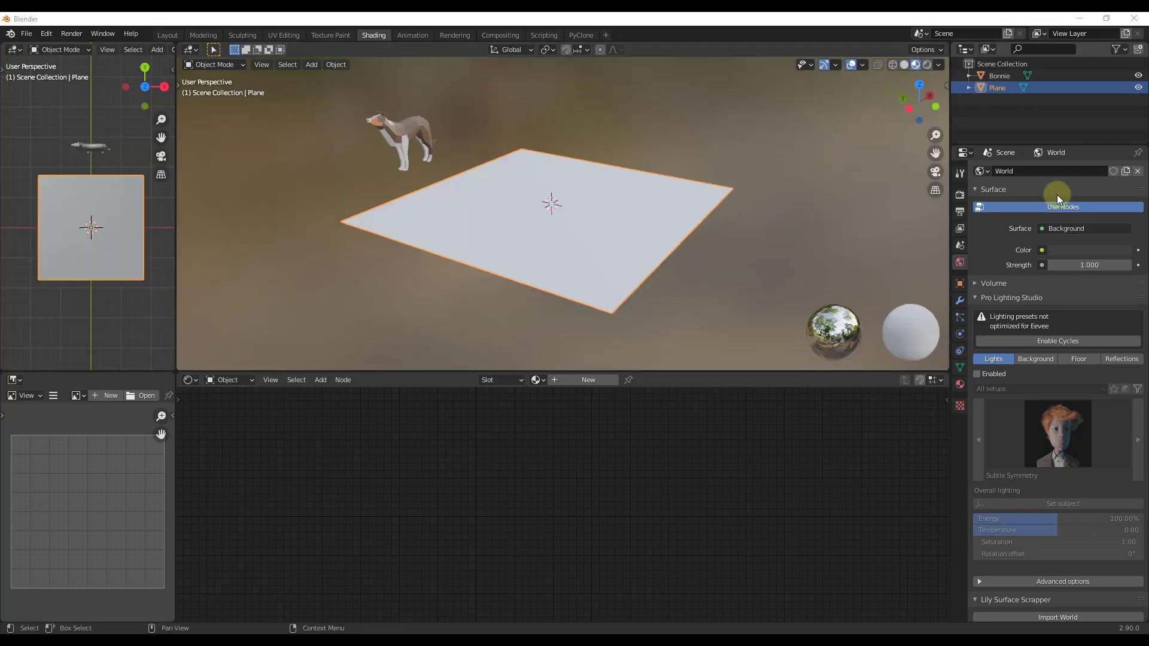
{"action": "left_click", "coordinate": [575, 381]}
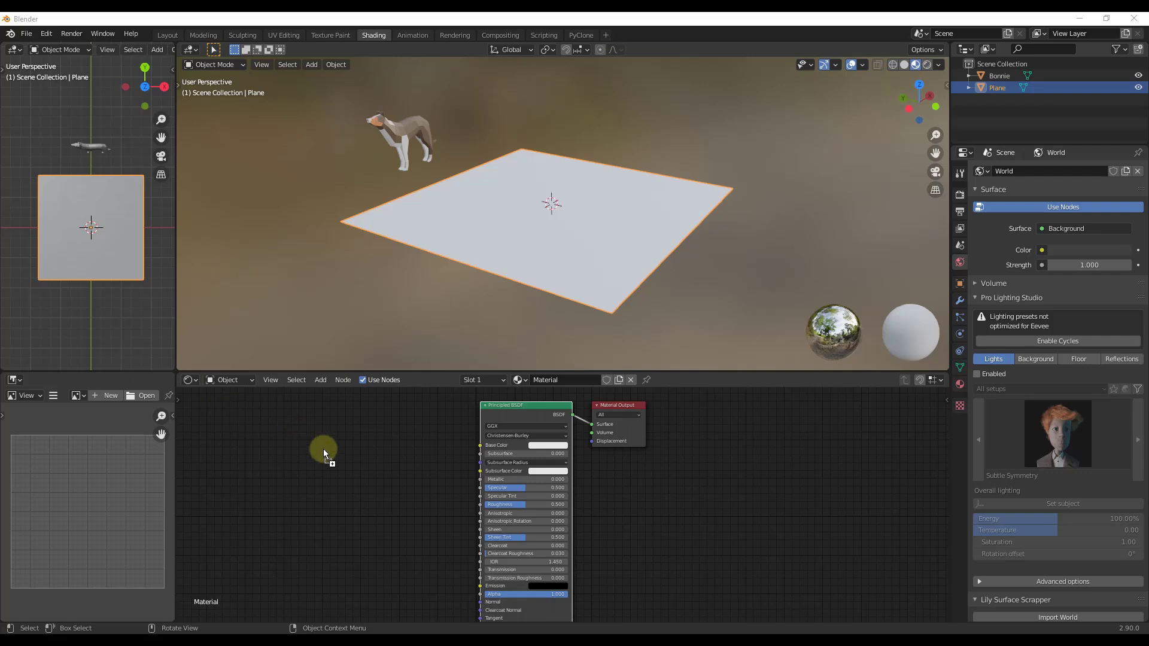
- Add the Bricks039_2K_Color.jpg texture to the material and connect its Color output to the Principled BSDF's Base Color
{"action": "left_click_drag", "start_coordinate": [323, 449], "coordinate": [326, 453]}
{"action": "left_click_drag", "start_coordinate": [399, 457], "coordinate": [480, 445]}
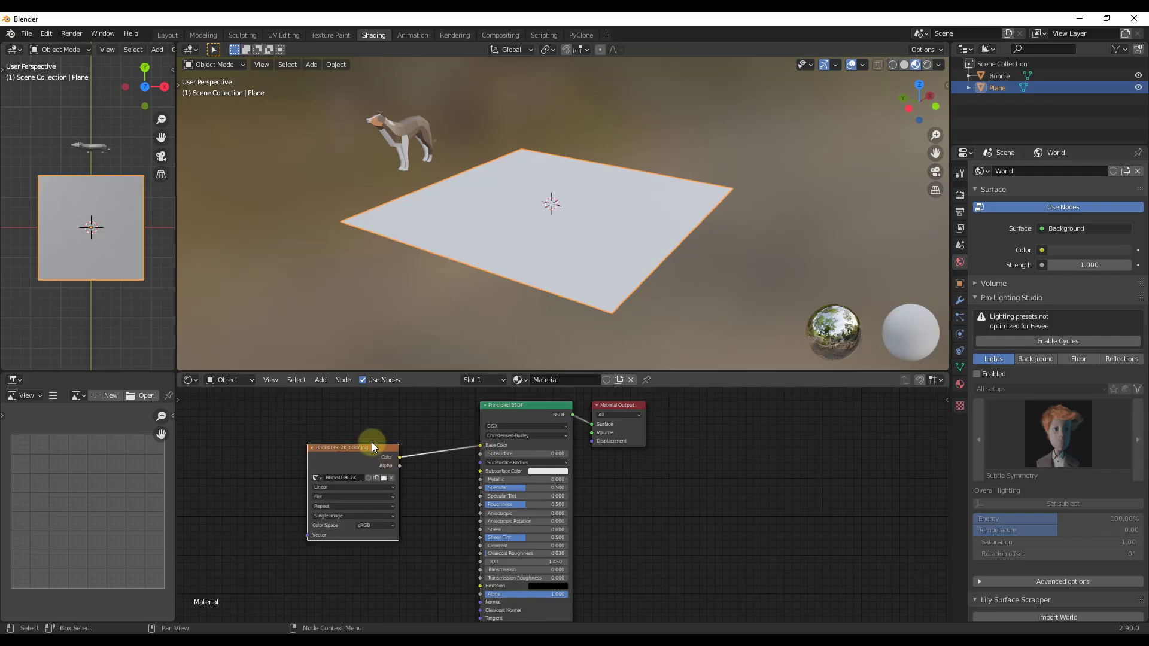
{"action": "left_click_drag", "start_coordinate": [355, 446], "coordinate": [313, 417]}
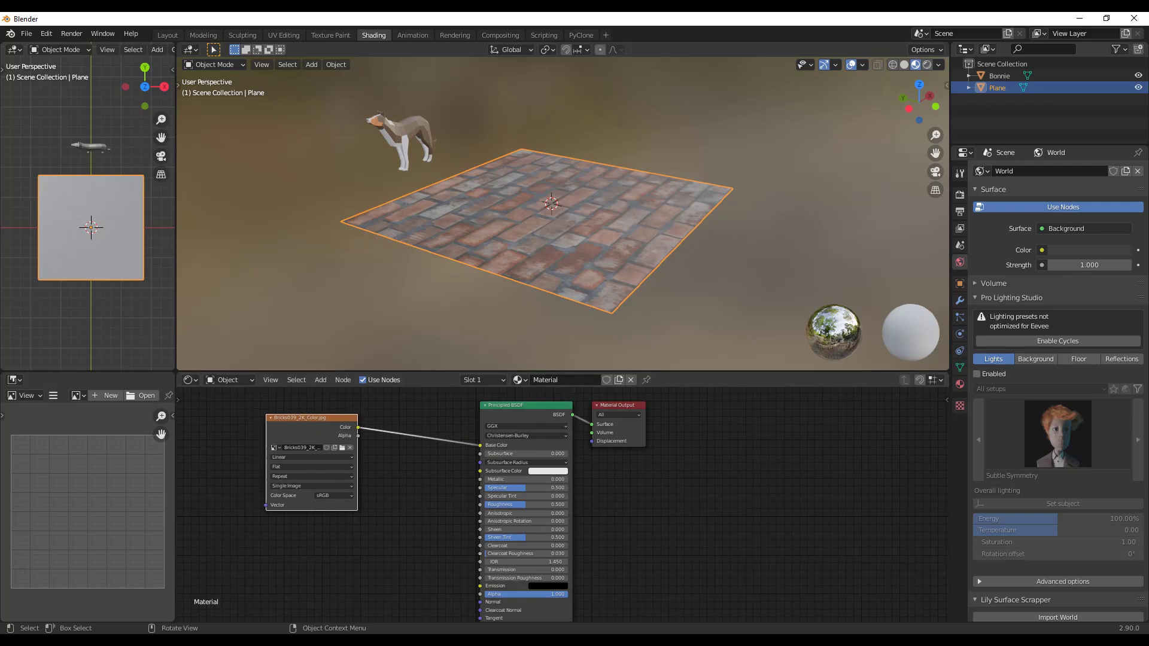
- Add the Bricks039_2K_Roughness.jpg texture and connect its Color output to the Principled BSDF's Roughness input
{"action": "left_click_drag", "start_coordinate": [266, 507], "coordinate": [308, 573]}
{"action": "middle_click_drag", "start_coordinate": [429, 551], "coordinate": [390, 441]}
{"action": "scroll", "coordinate": [400, 497], "scroll_direction": "up", "scroll_amount": 4, "text": "shift"}
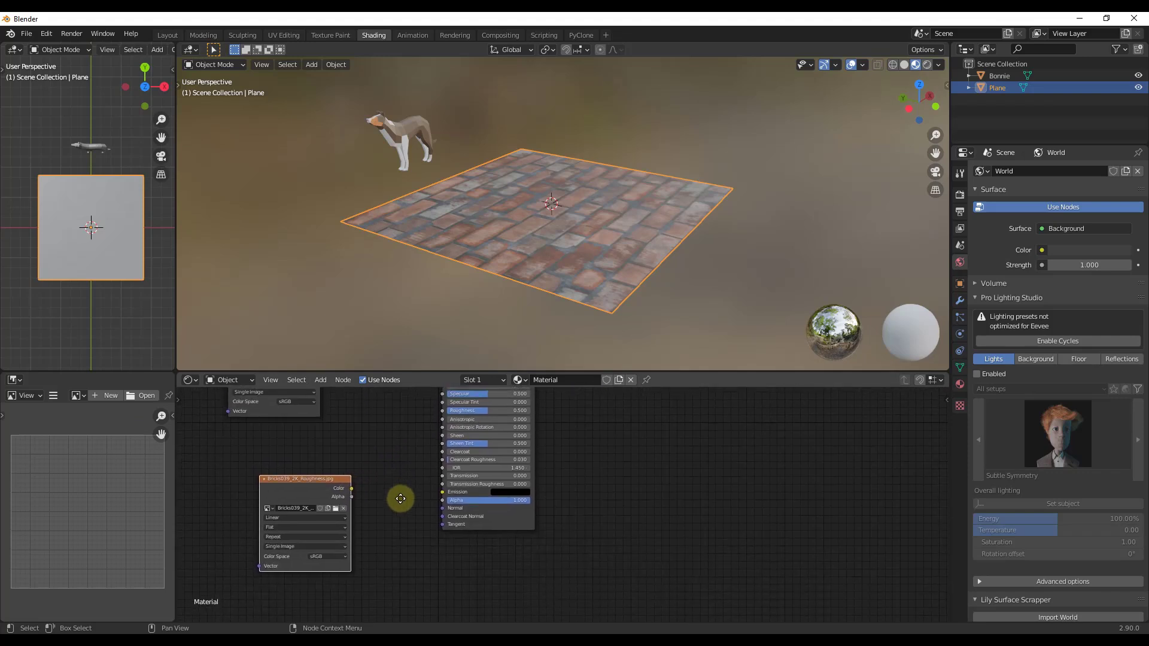
{"action": "left_click_drag", "start_coordinate": [340, 522], "coordinate": [430, 444]}
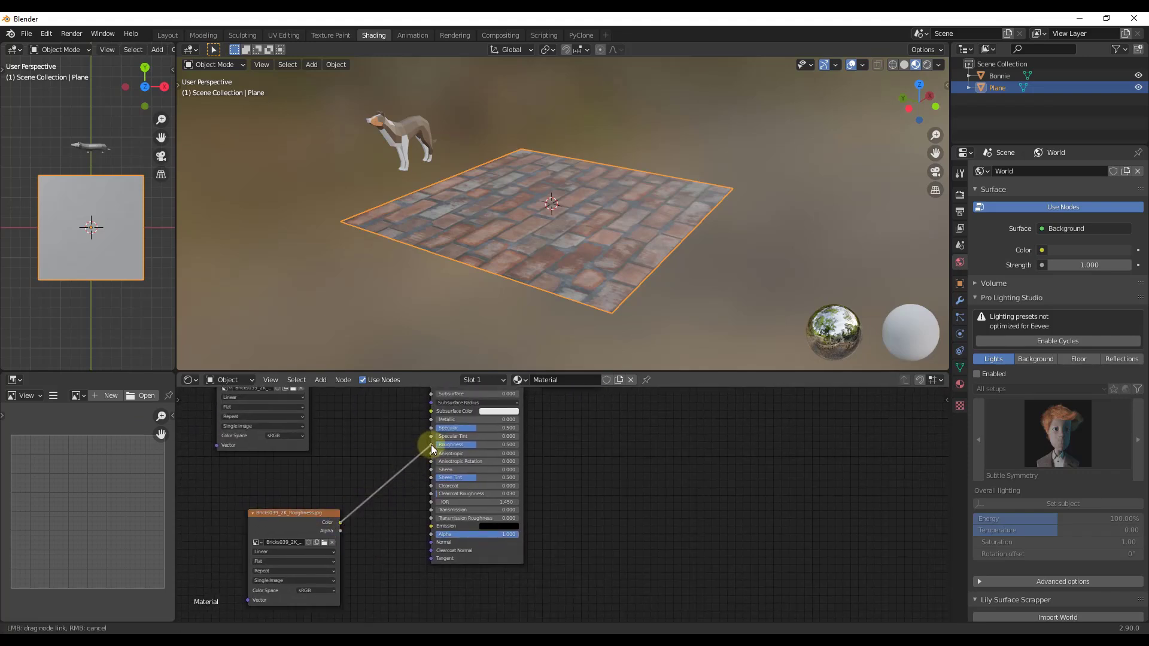
{"action": "middle_click_drag", "start_coordinate": [589, 217], "coordinate": [684, 242]}
{"action": "scroll", "coordinate": [684, 242], "scroll_direction": "down", "scroll_amount": 5}
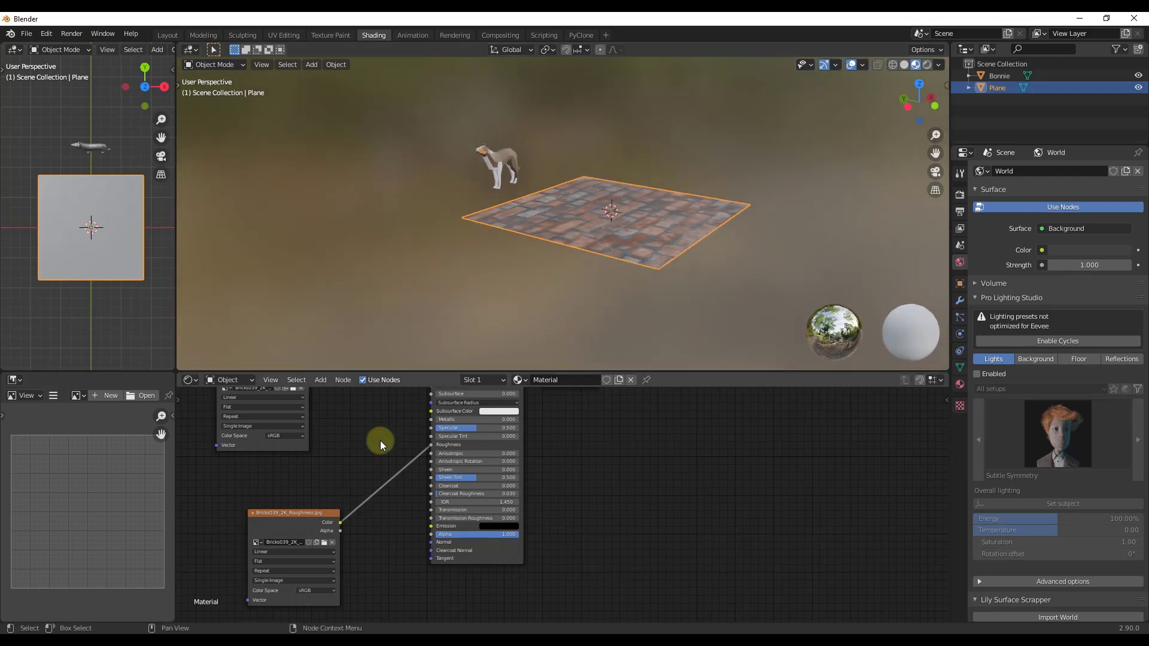
- Delete the roughness and color image texture nodes from the material
{"action": "scroll", "coordinate": [383, 430], "scroll_direction": "down", "scroll_amount": 2}
{"action": "middle_click_drag", "start_coordinate": [387, 425], "coordinate": [485, 467]}
{"action": "left_click", "coordinate": [416, 544]}
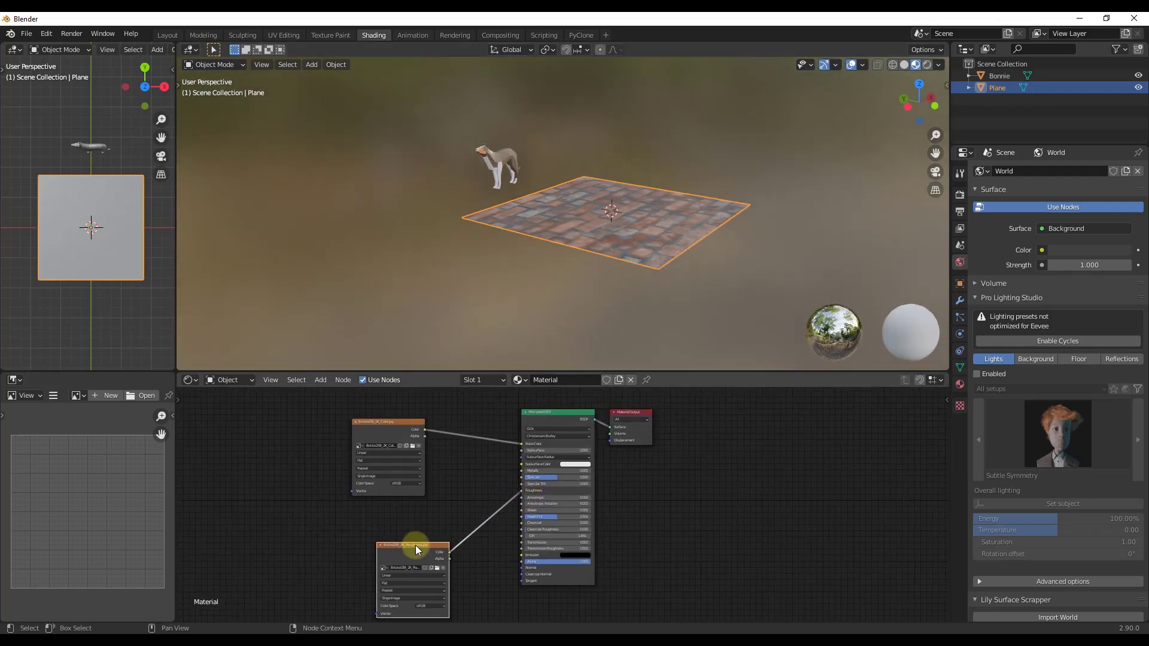
{"action": "key", "text": "x"}
{"action": "left_click", "coordinate": [409, 440]}
{"action": "key", "text": "x"}
- Run Principled Texture Setup on the Principled BSDF node with all five Bricks039_2K images, from AmbientOcclusion to Roughness
{"action": "left_click", "coordinate": [553, 419]}
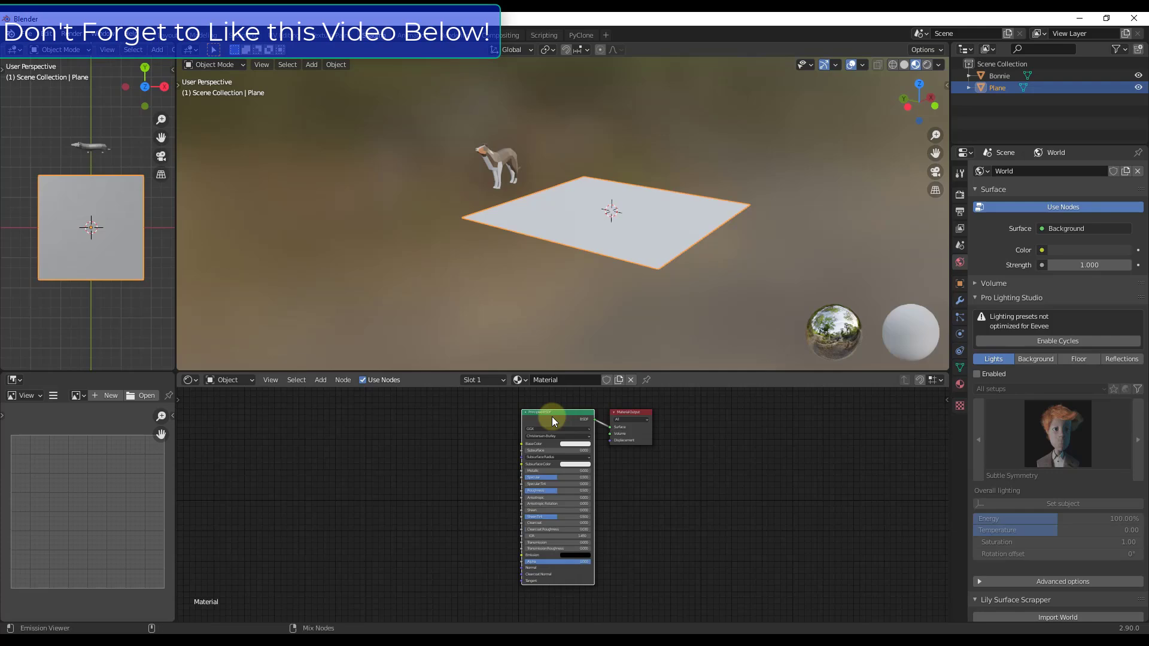
{"action": "key", "text": "ctrl+shift+t"}
{"action": "left_click", "coordinate": [425, 243], "text": "shift"}
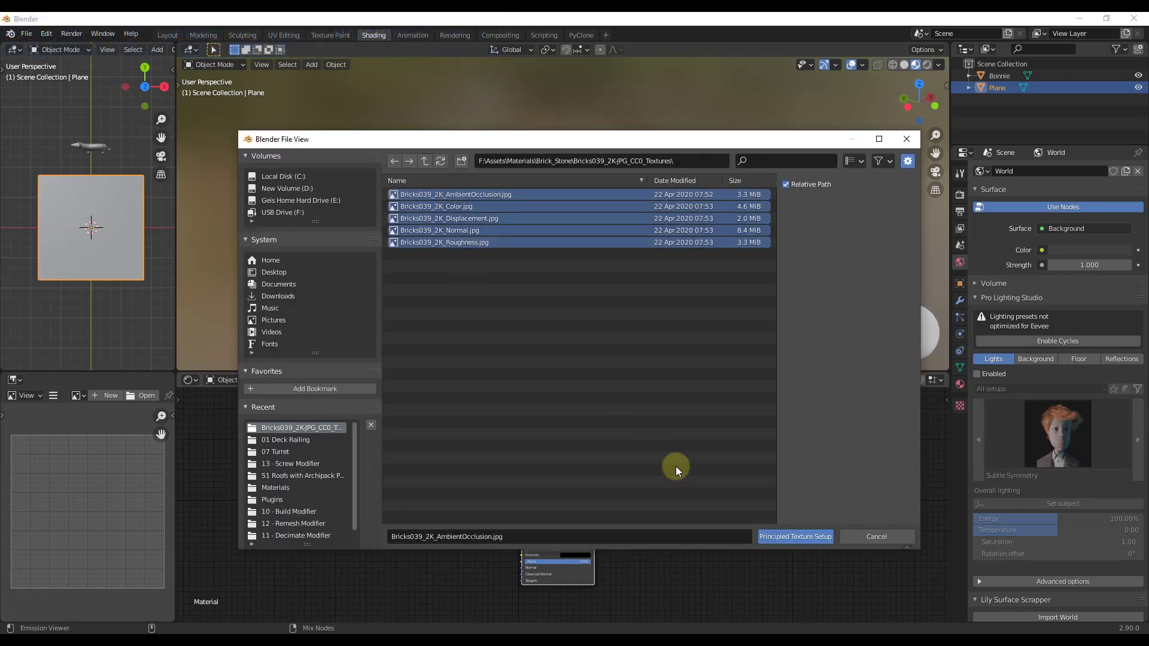
{"action": "left_click", "coordinate": [784, 538]}
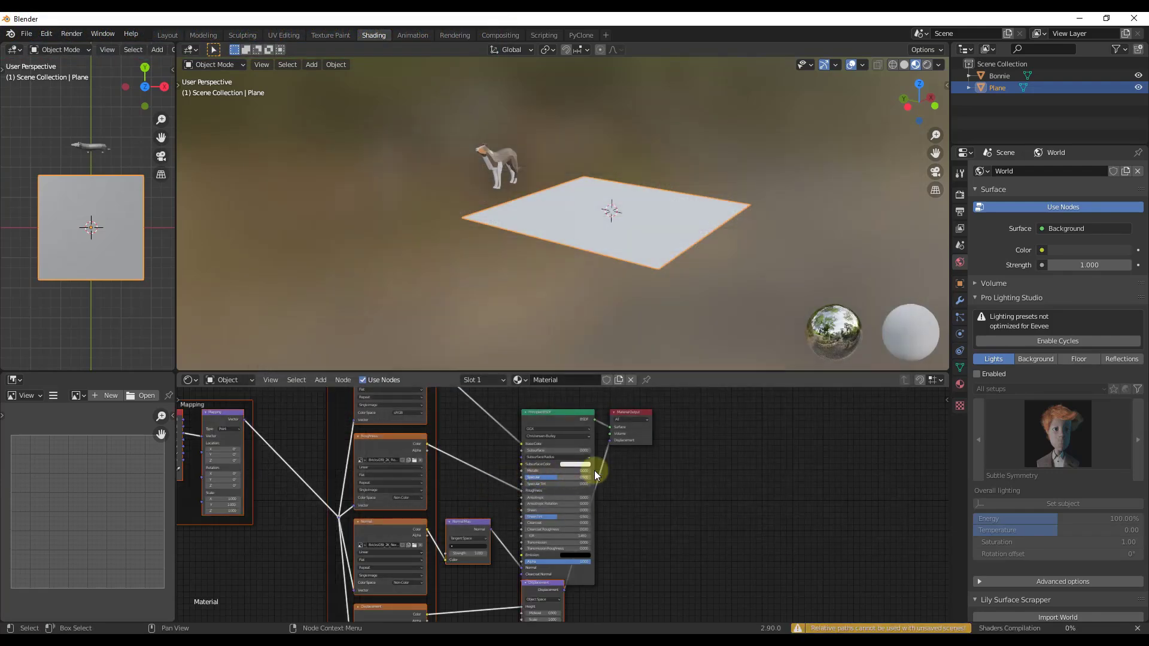
- Move the Displacement node clear of the Principled BSDF node, below and beyond it
{"action": "scroll", "coordinate": [538, 482], "scroll_direction": "down", "scroll_amount": 4}
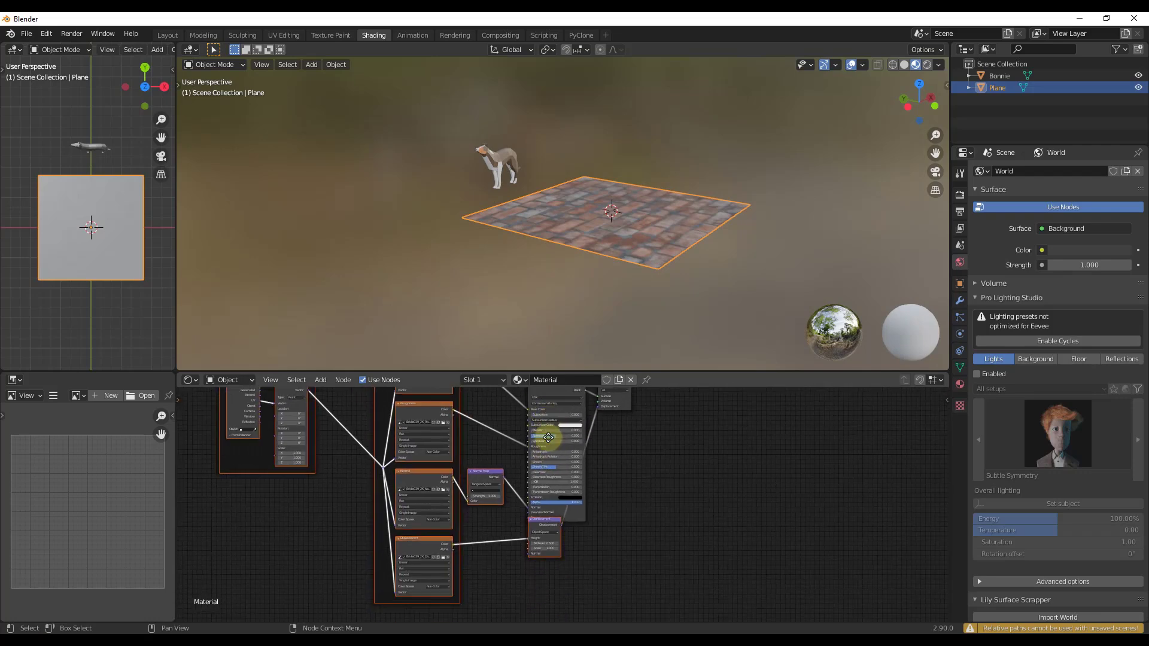
{"action": "scroll", "coordinate": [439, 450], "scroll_direction": "up", "scroll_amount": 4}
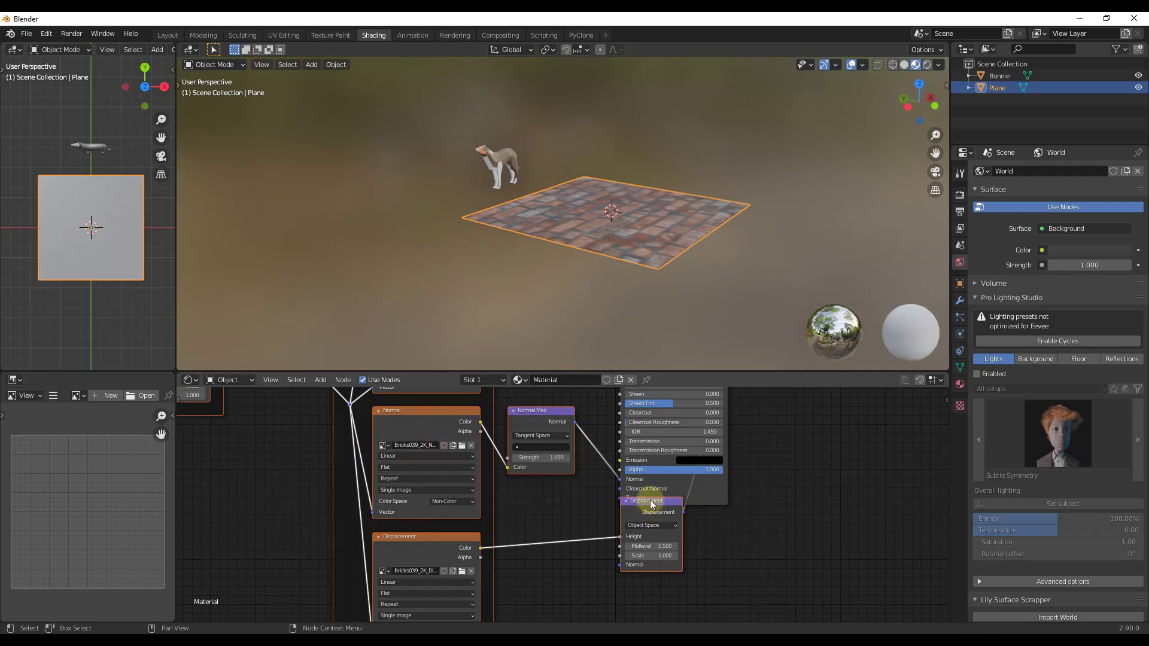
{"action": "left_click_drag", "start_coordinate": [651, 501], "coordinate": [777, 541]}
{"action": "scroll", "coordinate": [823, 518], "scroll_direction": "up", "scroll_amount": 1}
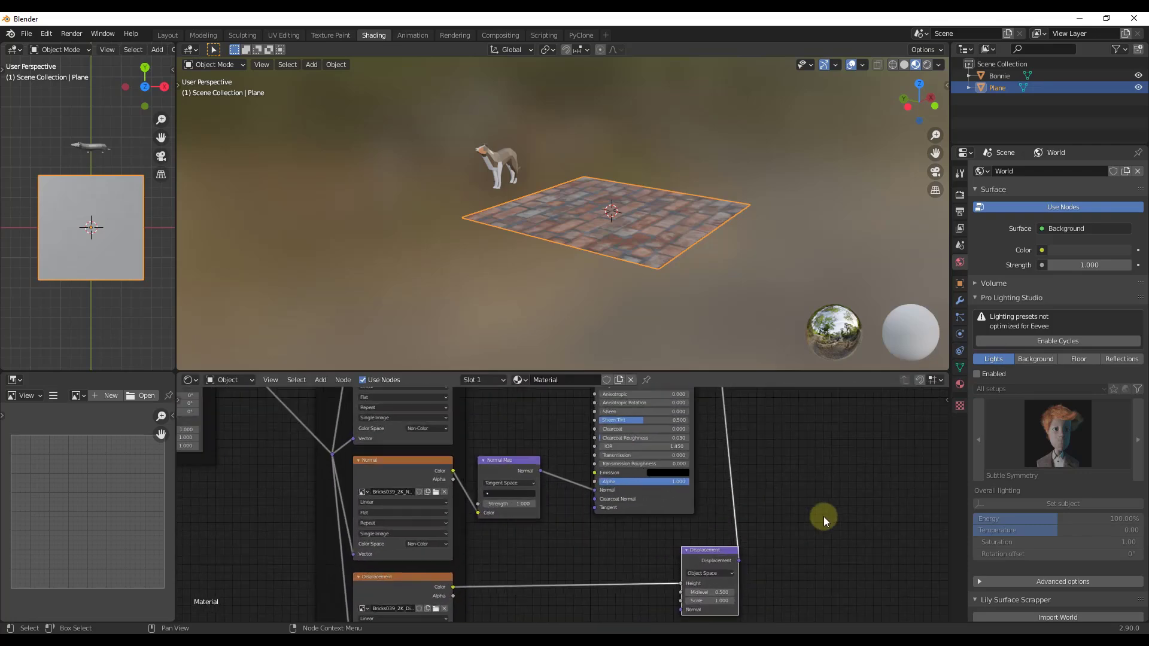
{"action": "scroll", "coordinate": [698, 537], "scroll_direction": "down", "scroll_amount": 4}
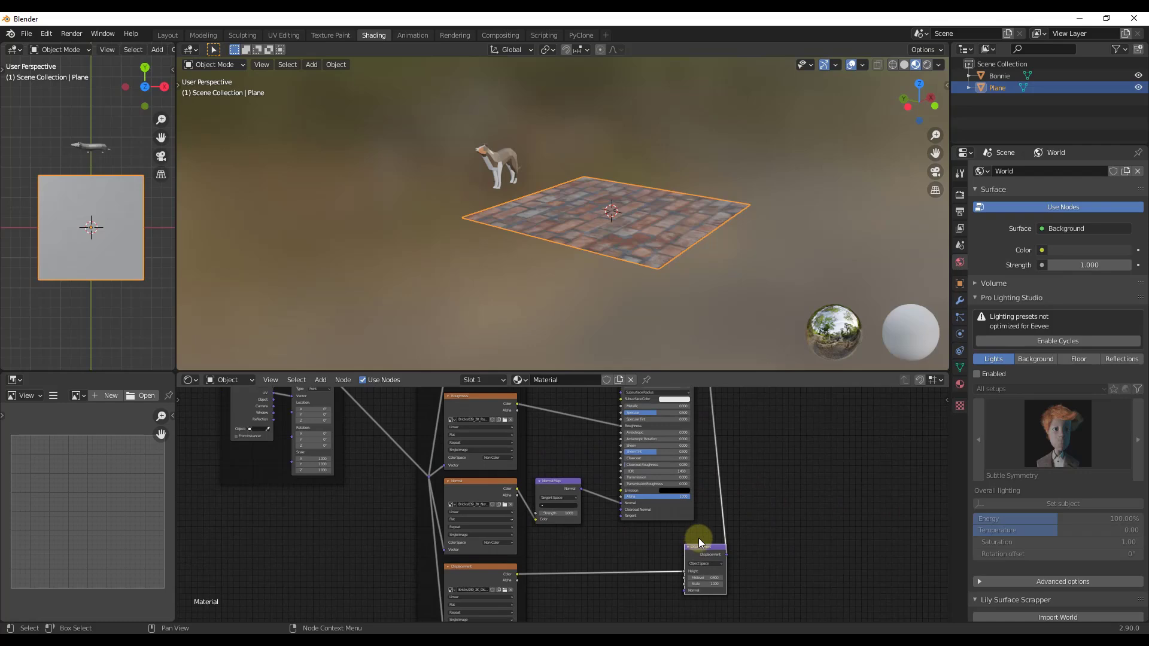
{"action": "scroll", "coordinate": [723, 425], "scroll_direction": "up", "scroll_amount": 1}
{"action": "scroll", "coordinate": [723, 425], "scroll_direction": "up", "scroll_amount": 1}
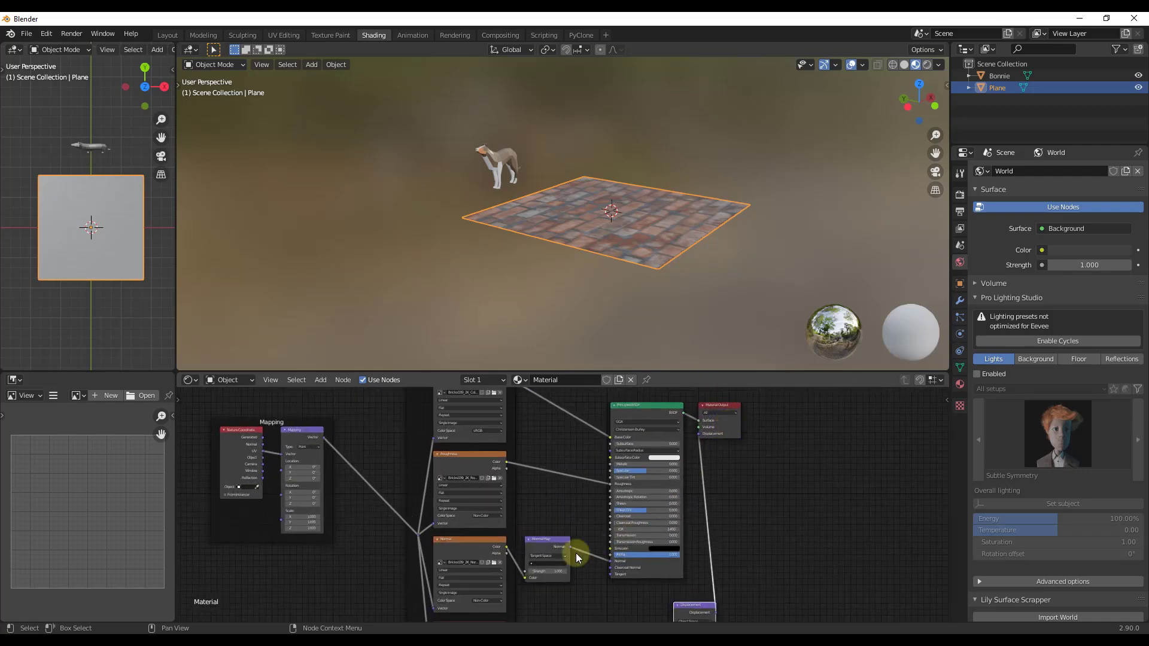
{"action": "scroll", "coordinate": [551, 493], "scroll_direction": "down", "scroll_amount": 3}
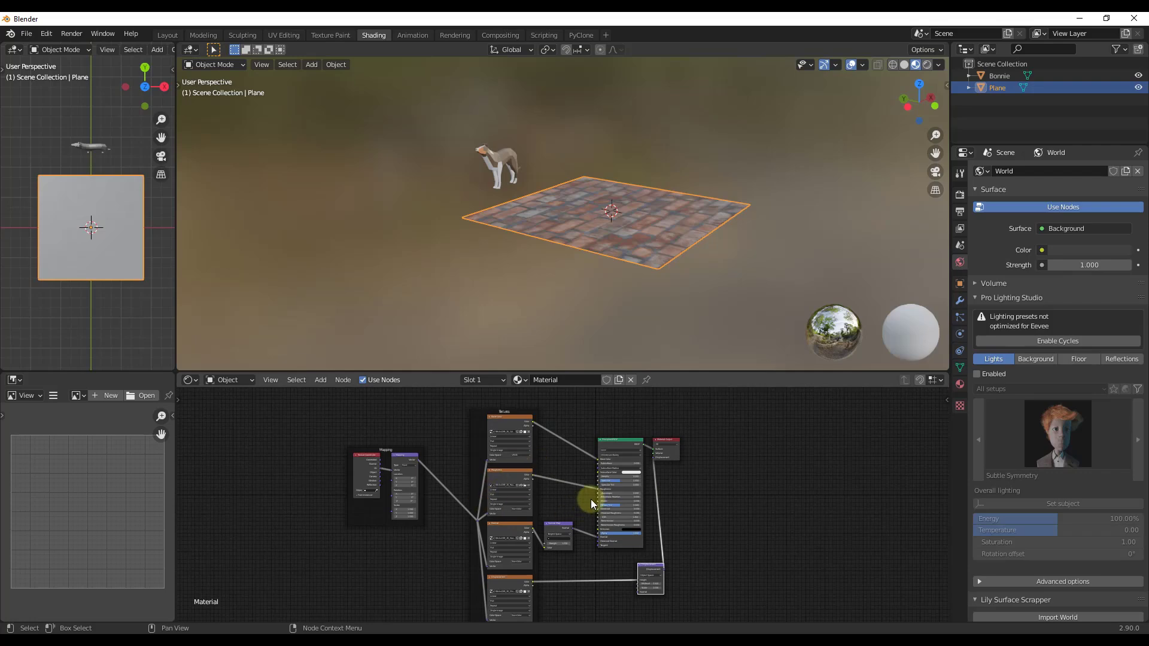
- Disconnect the Normal Map and Displacement nodes and delete them together with the Normal and Displacement image texture nodes
{"action": "scroll", "coordinate": [602, 523], "scroll_direction": "down", "scroll_amount": 1}
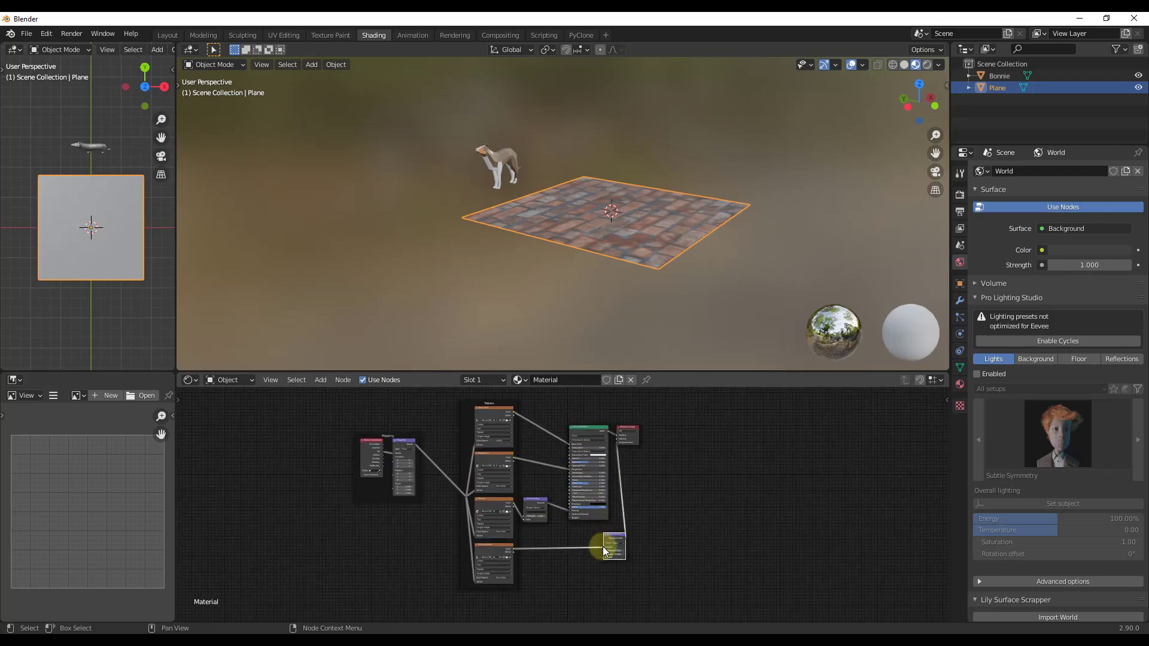
{"action": "left_click_drag", "start_coordinate": [603, 547], "coordinate": [632, 549]}
{"action": "scroll", "coordinate": [536, 505], "scroll_direction": "up", "scroll_amount": 2}
{"action": "left_click_drag", "start_coordinate": [560, 504], "coordinate": [597, 528]}
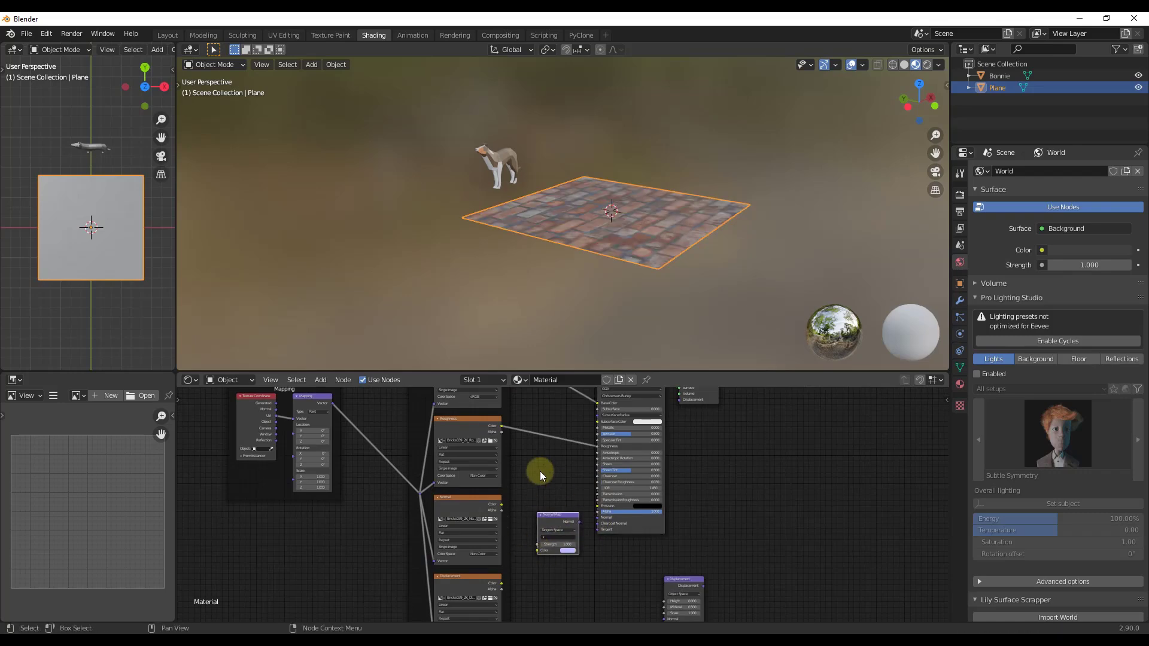
{"action": "mouse_move", "coordinate": [674, 557]}
{"action": "middle_mouse_down"}
{"action": "mouse_move", "coordinate": [645, 436]}
{"action": "mouse_move", "coordinate": [687, 546]}
{"action": "middle_mouse_up"}
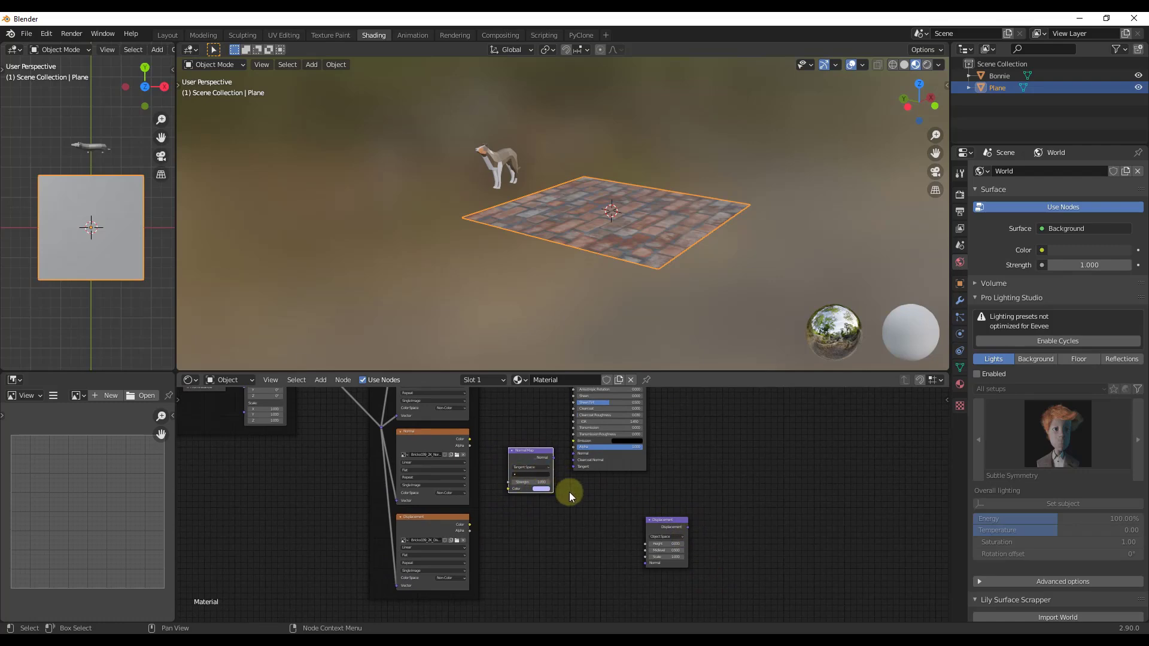
{"action": "left_click", "coordinate": [785, 461]}
{"action": "key", "text": "x"}
{"action": "left_click", "coordinate": [724, 450]}
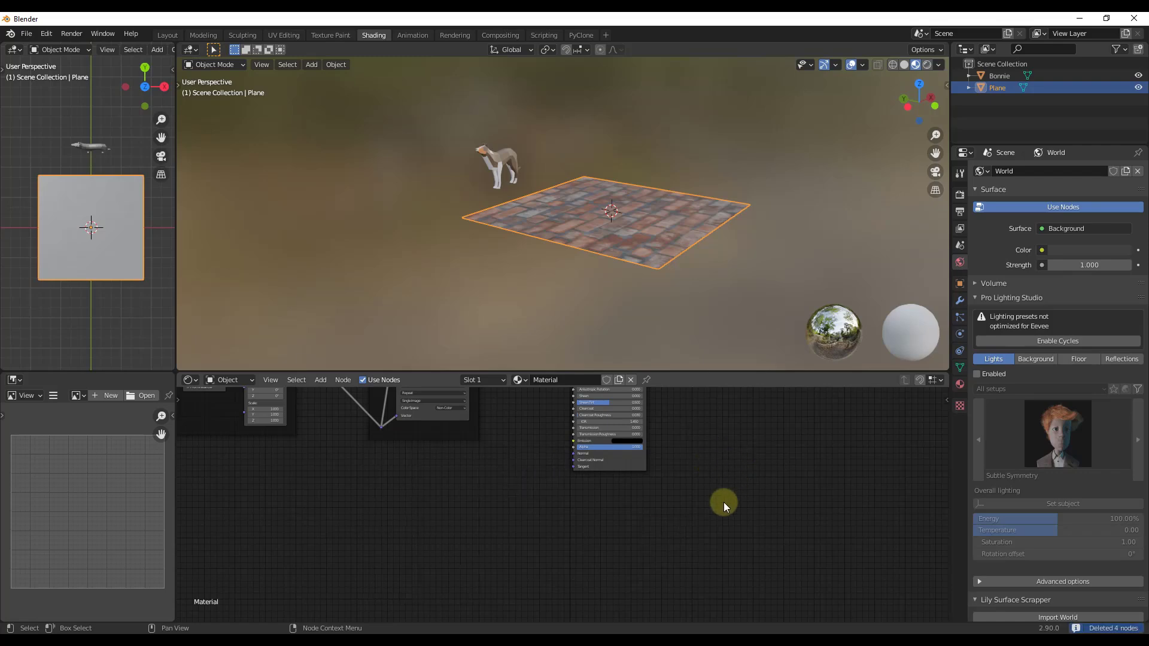
{"action": "scroll", "coordinate": [696, 504], "scroll_direction": "down", "scroll_amount": 4}
{"action": "middle_click_drag", "start_coordinate": [590, 447], "coordinate": [584, 503]}
{"action": "scroll", "coordinate": [692, 505], "scroll_direction": "up", "scroll_amount": 1}
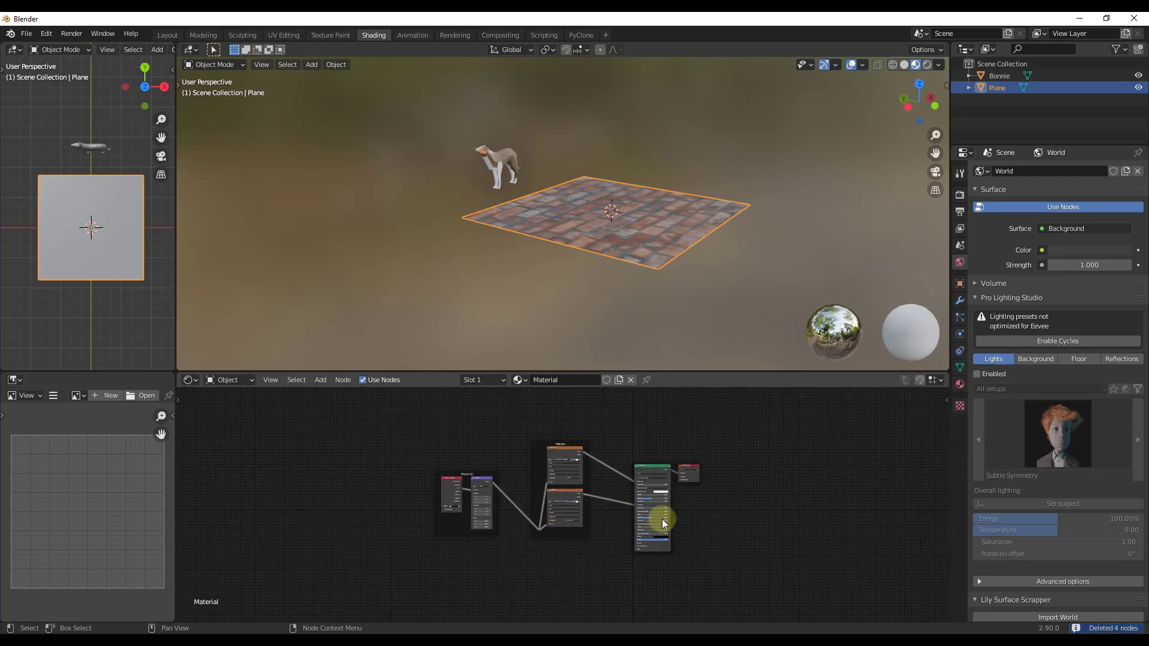
{"action": "scroll", "coordinate": [661, 519], "scroll_direction": "up", "scroll_amount": 1}
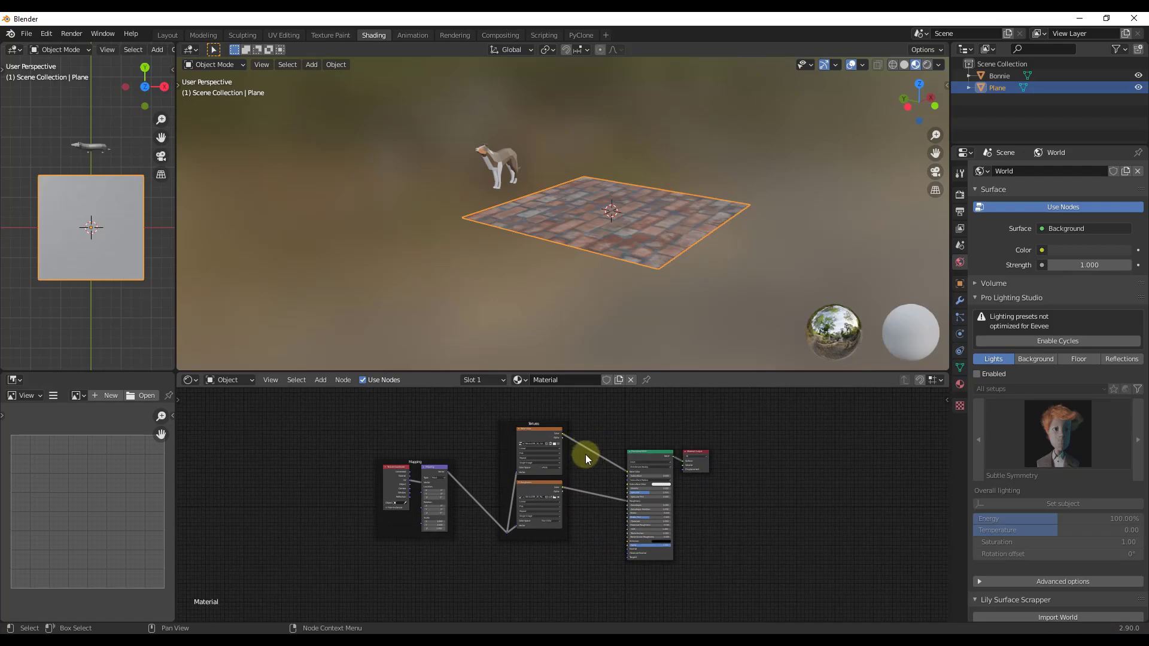
- Switch to the browser's Node Wrangler manual page and read on to the Shader Viewer and Frame Selected sections
{"action": "key", "text": "alt+Tab"}
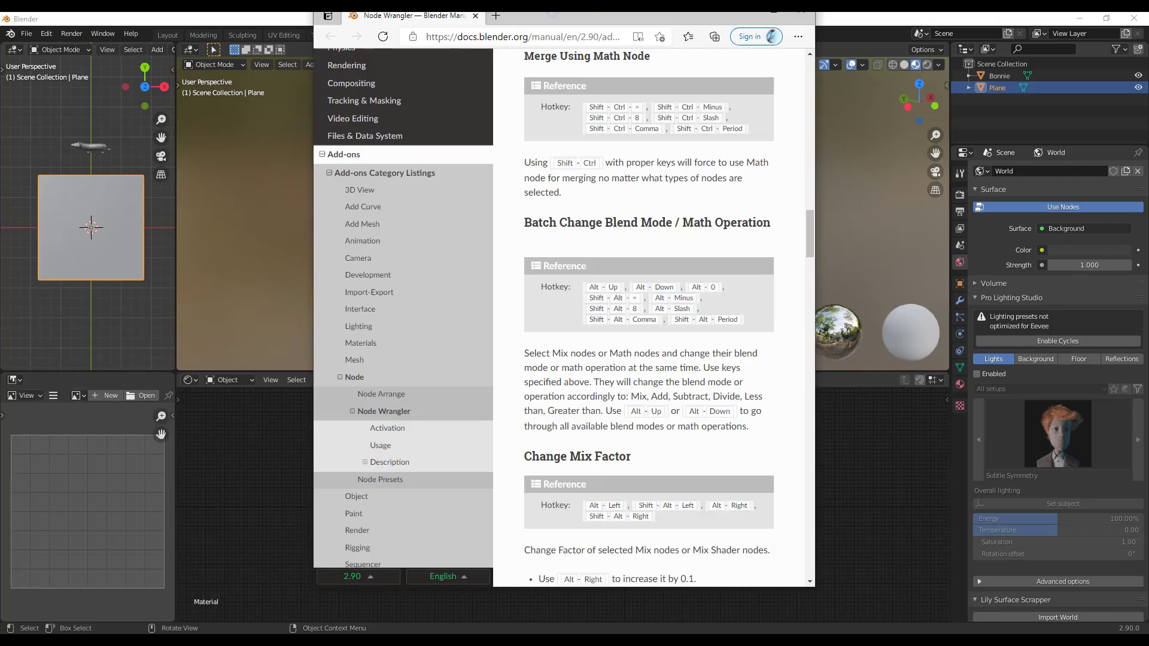
{"action": "scroll", "coordinate": [405, 490], "scroll_direction": "down", "scroll_amount": 5}
{"action": "scroll", "coordinate": [405, 490], "scroll_direction": "down", "scroll_amount": 8}
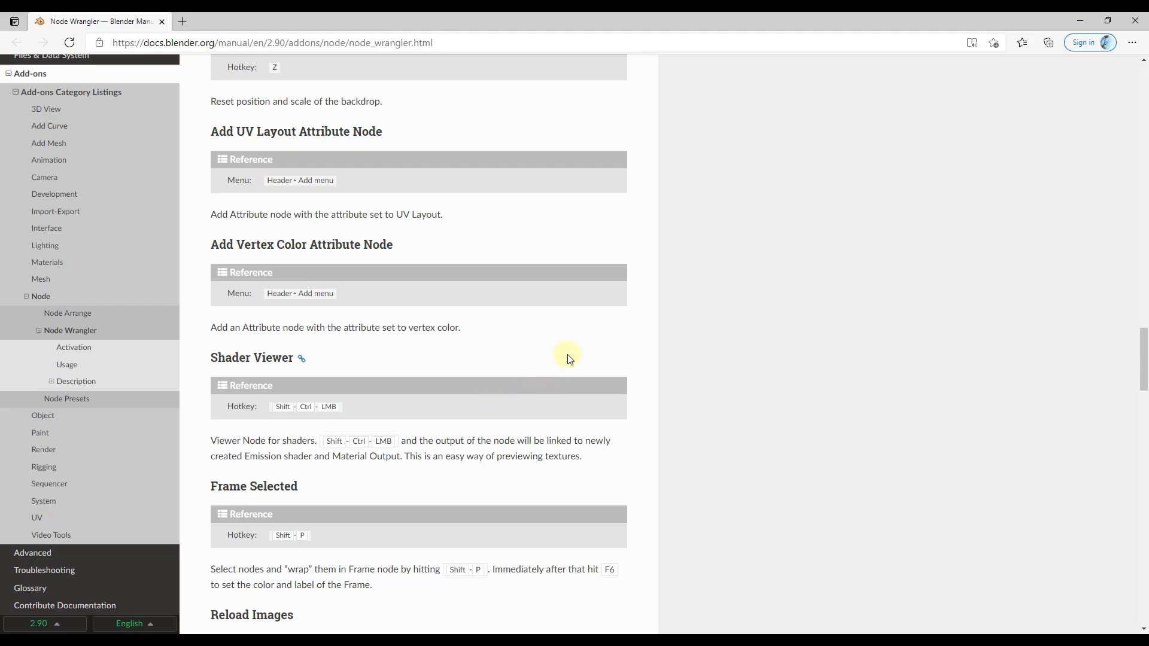
- Switch to the Blender window with WaveTestforYouTube.blend and enlarge the 3D viewport above the node editor
{"action": "key", "text": "alt+Tab"}
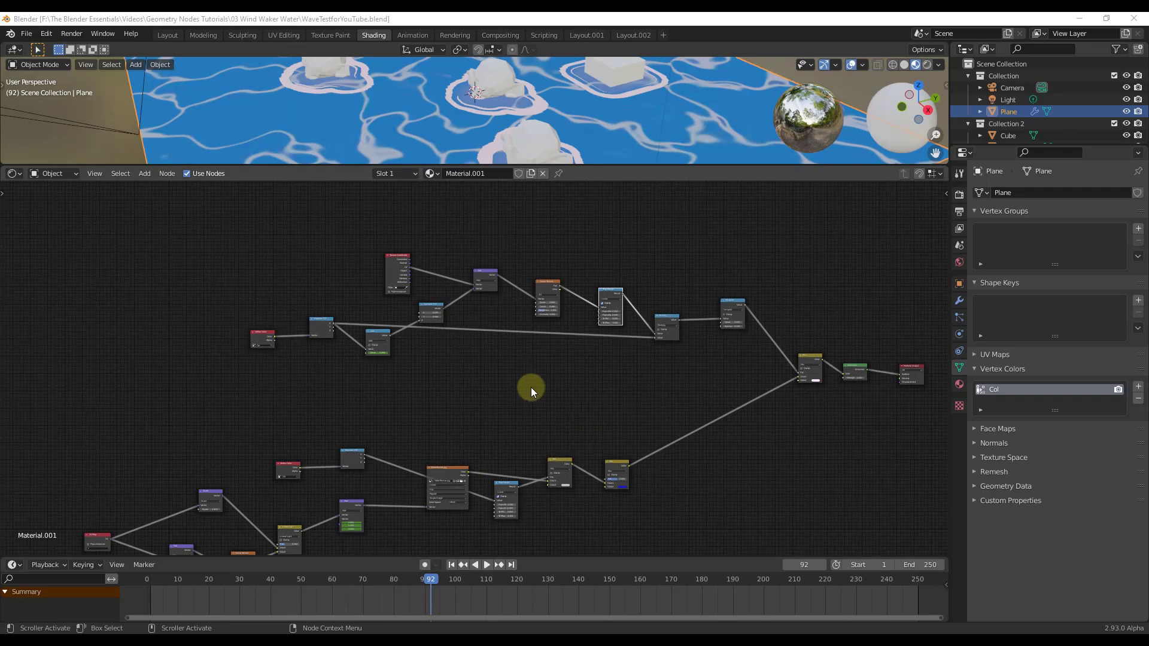
{"action": "middle_click_drag", "start_coordinate": [546, 382], "coordinate": [585, 329]}
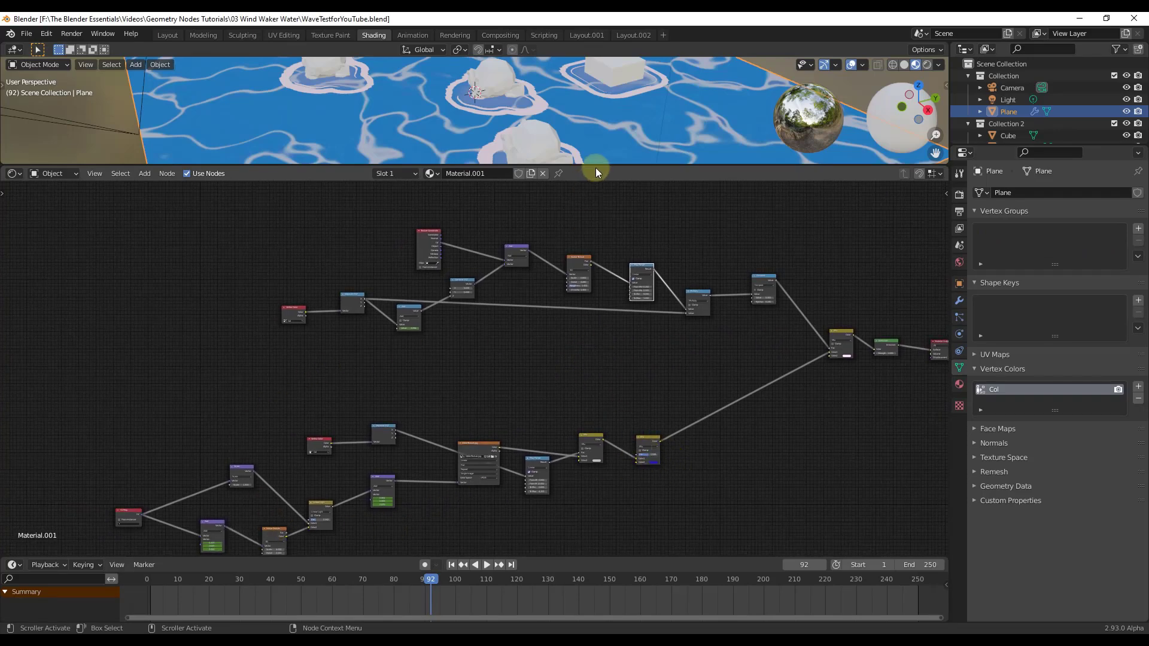
{"action": "left_click_drag", "start_coordinate": [595, 163], "coordinate": [585, 259]}
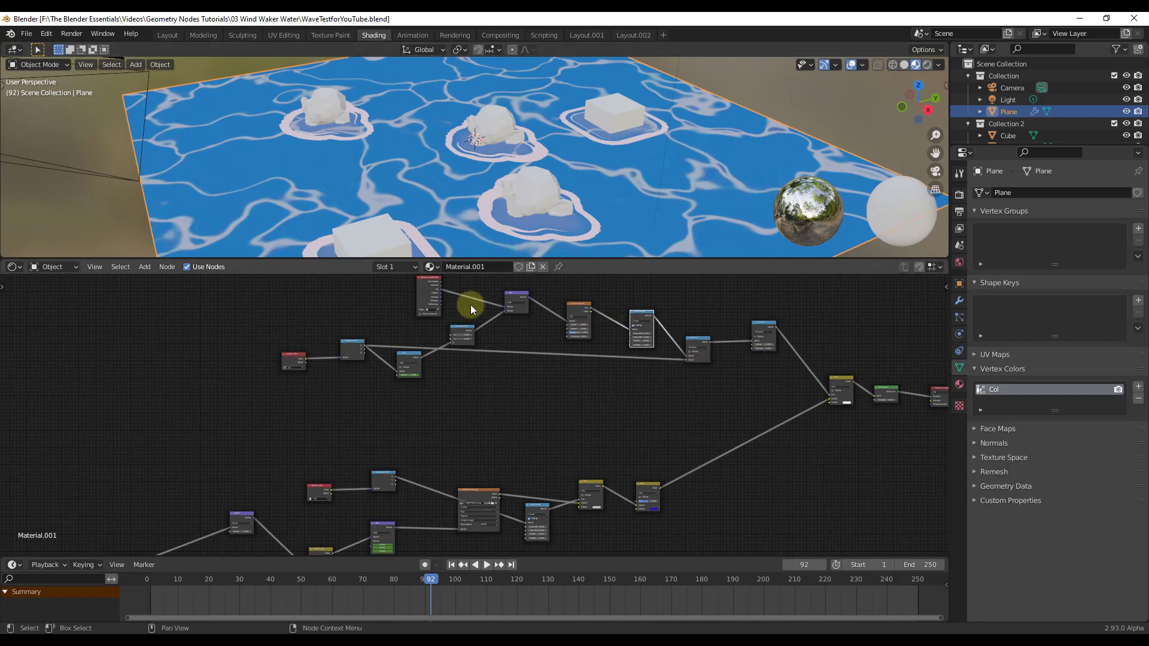
- Examine the upper and lower node chains of Material.001 and the water surface they shade in the viewport
{"action": "scroll", "coordinate": [479, 306], "scroll_direction": "up", "scroll_amount": 4}
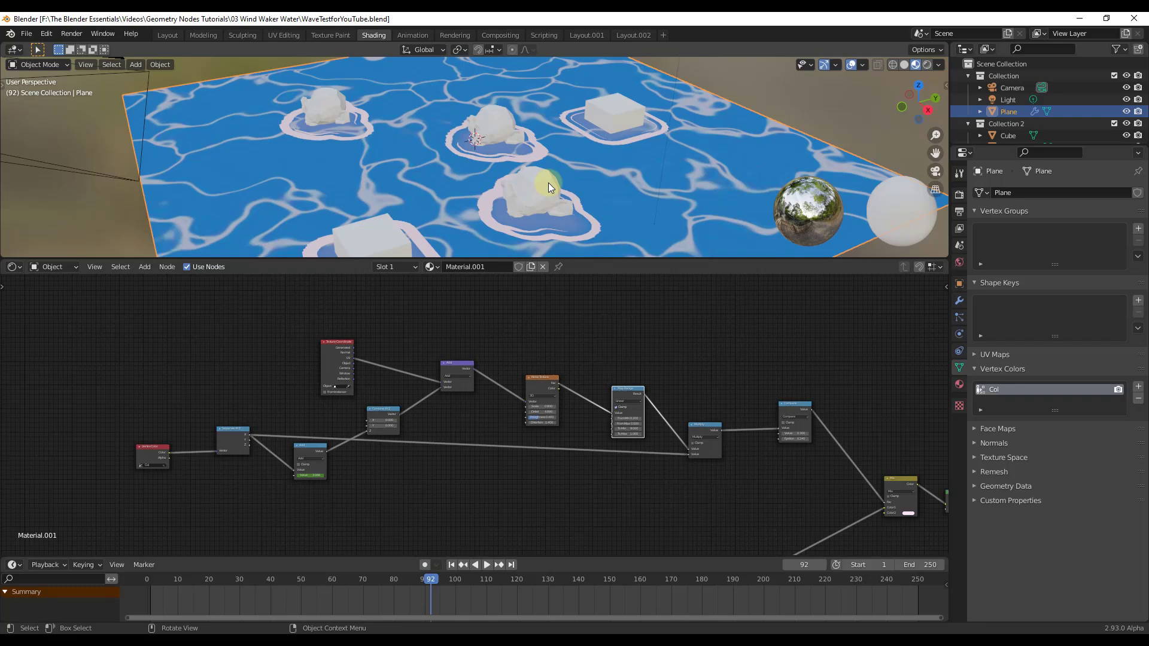
{"action": "scroll", "coordinate": [602, 156], "scroll_direction": "down", "scroll_amount": 6}
{"action": "scroll", "coordinate": [518, 203], "scroll_direction": "up", "scroll_amount": 5}
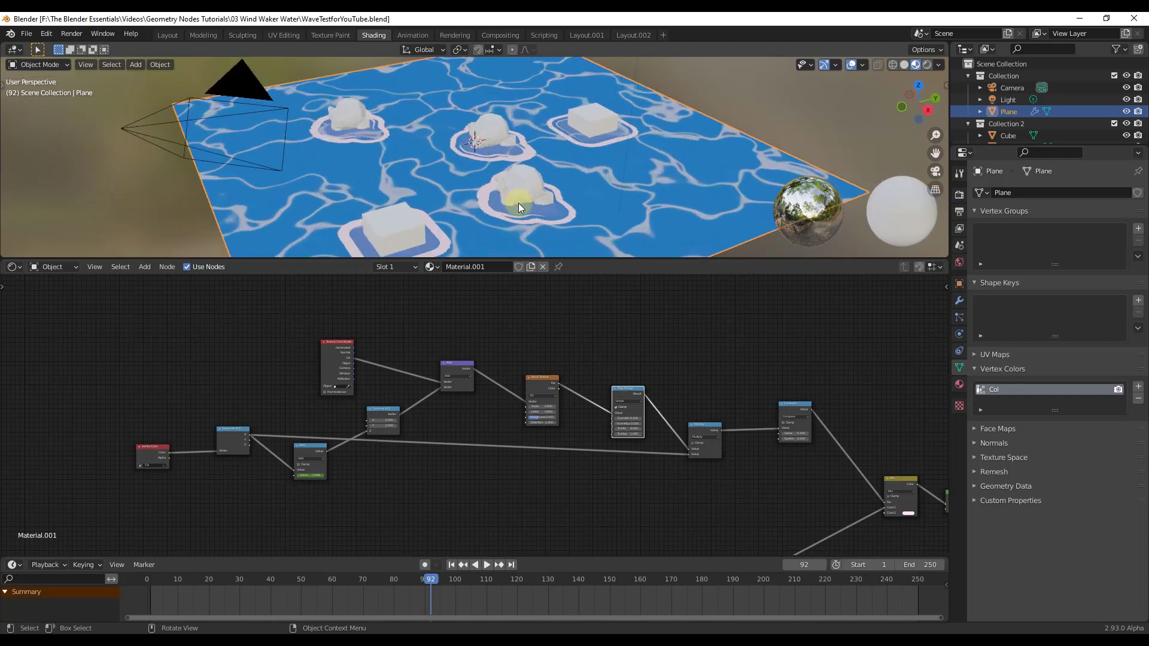
{"action": "scroll", "coordinate": [518, 203], "scroll_direction": "up", "scroll_amount": 2}
{"action": "left_click_drag", "start_coordinate": [536, 416], "coordinate": [542, 413]}
{"action": "scroll", "coordinate": [615, 474], "scroll_direction": "down", "scroll_amount": 4}
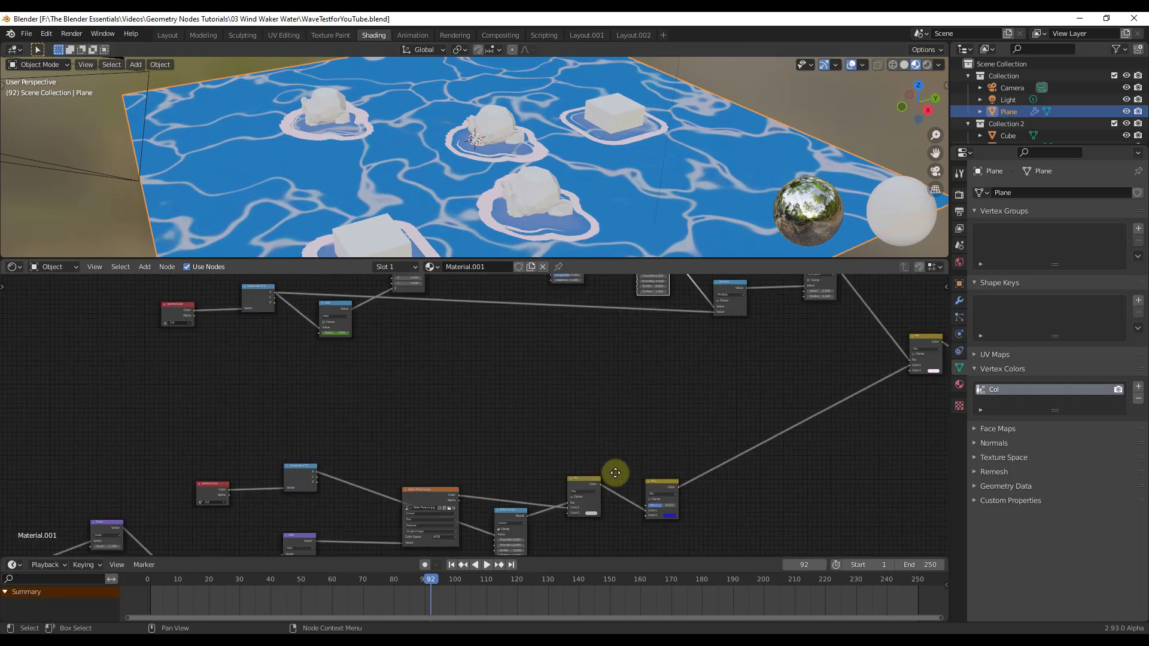
{"action": "scroll", "coordinate": [497, 423], "scroll_direction": "up", "scroll_amount": 2}
{"action": "middle_click_drag", "start_coordinate": [498, 422], "coordinate": [250, 454]}
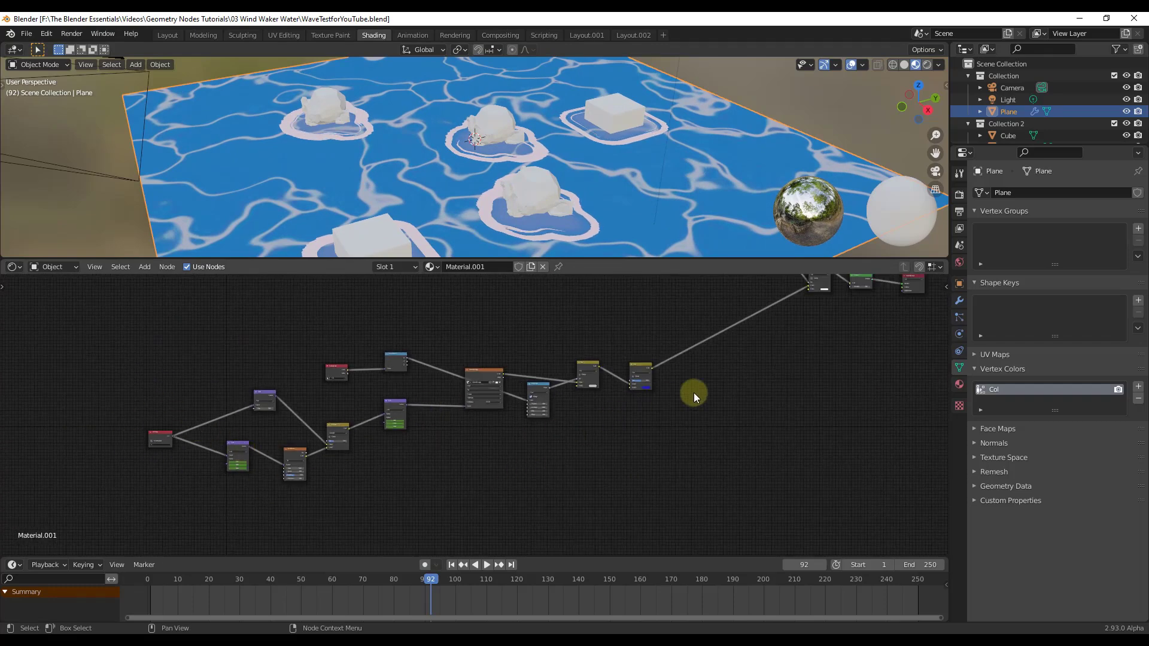
{"action": "scroll", "coordinate": [358, 432], "scroll_direction": "up", "scroll_amount": 2}
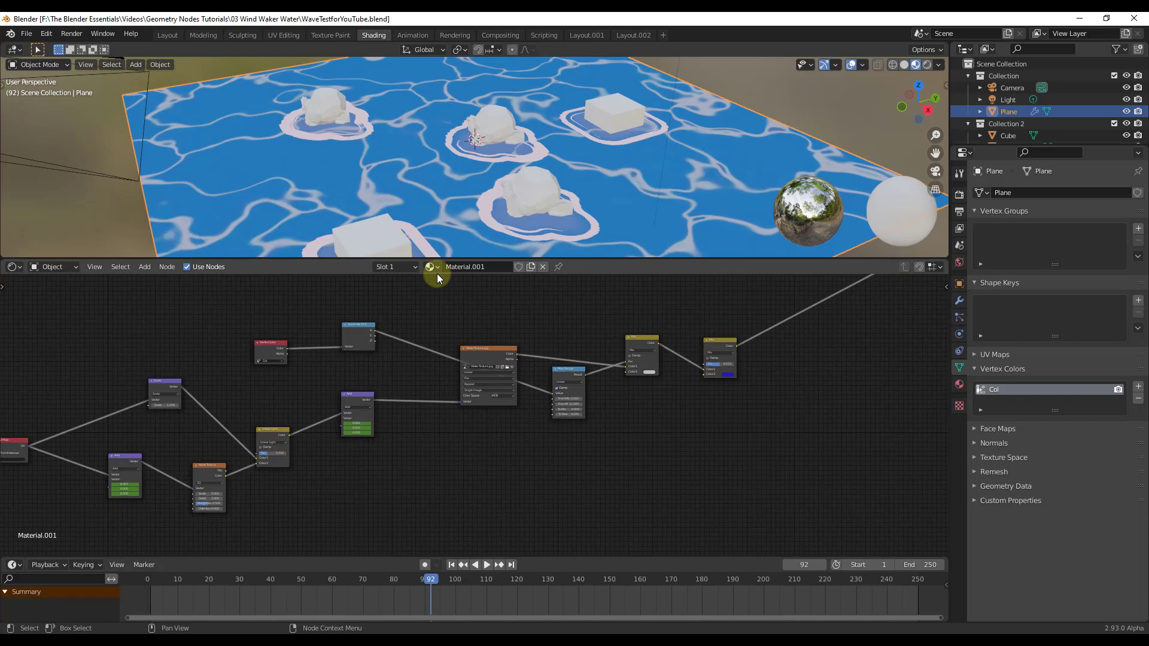
{"action": "scroll", "coordinate": [568, 479], "scroll_direction": "down", "scroll_amount": 4}
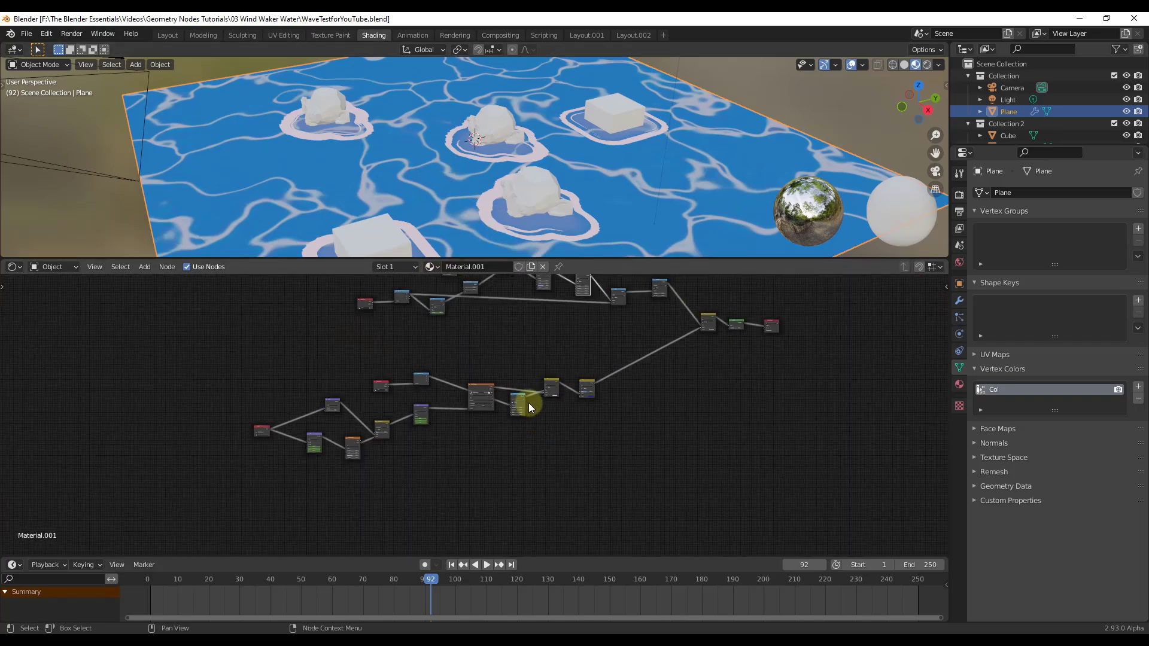
- Combine the whole upper node chain feeding the Mix node into a node group and return to the main node tree
{"action": "scroll", "coordinate": [598, 370], "scroll_direction": "up", "scroll_amount": 3}
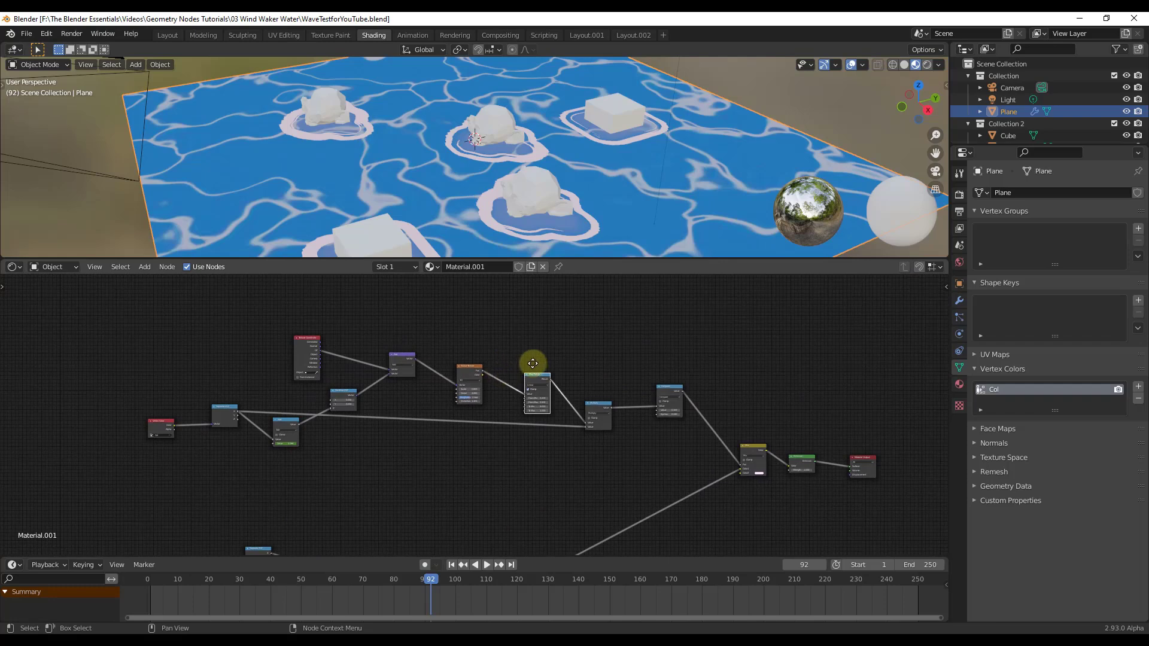
{"action": "middle_click_drag", "start_coordinate": [532, 363], "coordinate": [546, 378]}
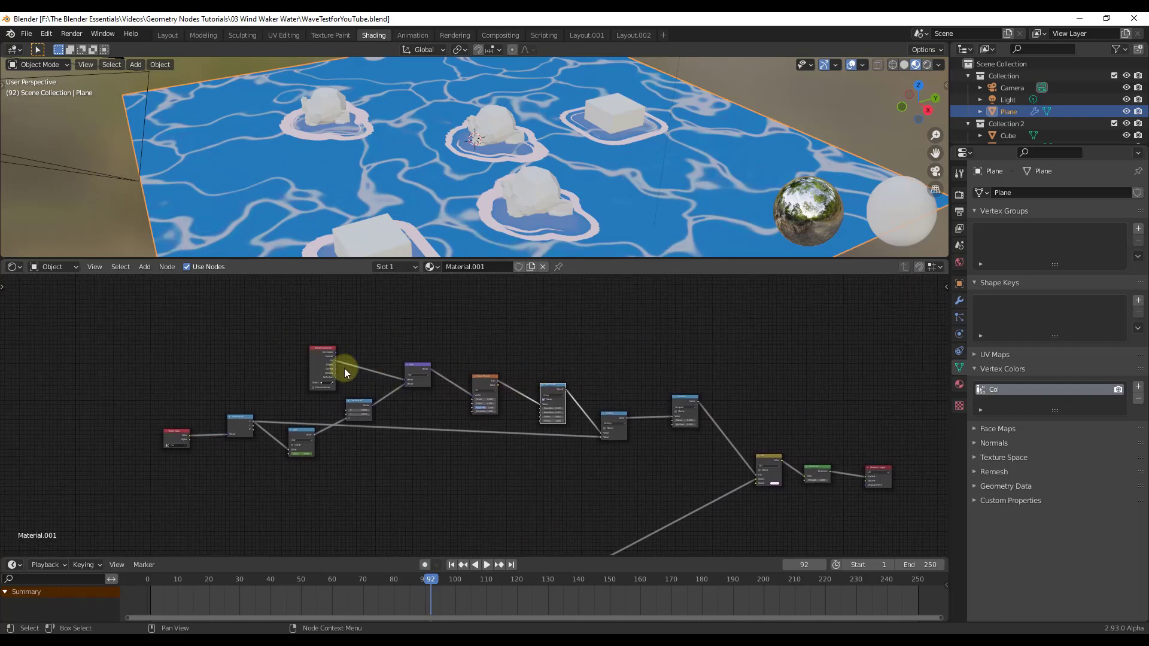
{"action": "scroll", "coordinate": [373, 375], "scroll_direction": "up", "scroll_amount": 2}
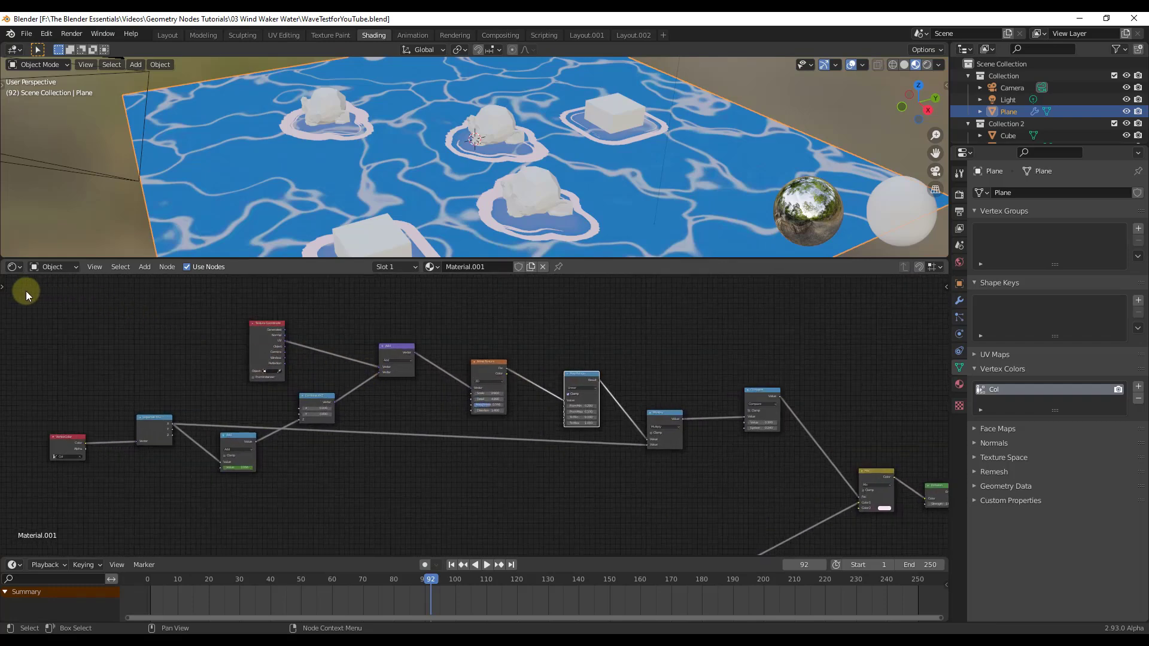
{"action": "left_click_drag", "start_coordinate": [18, 291], "coordinate": [806, 490]}
{"action": "key", "text": "ctrl+g"}
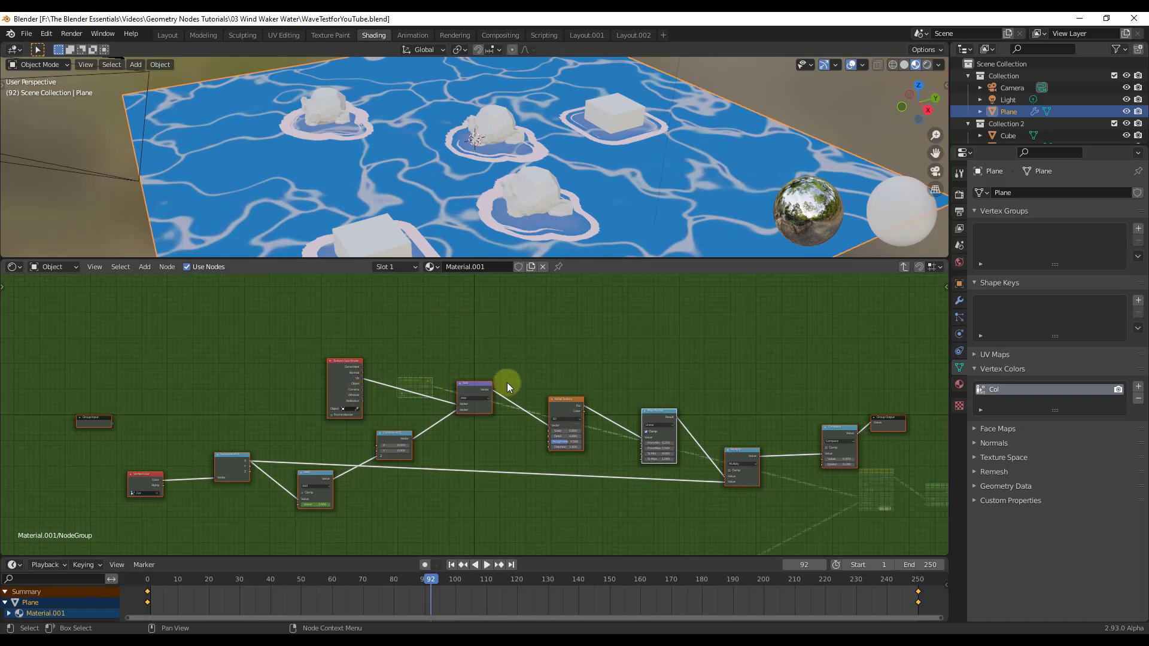
{"action": "scroll", "coordinate": [525, 394], "scroll_direction": "down", "scroll_amount": 3}
{"action": "scroll", "coordinate": [519, 396], "scroll_direction": "up", "scroll_amount": 1}
{"action": "scroll", "coordinate": [525, 402], "scroll_direction": "down", "scroll_amount": 1}
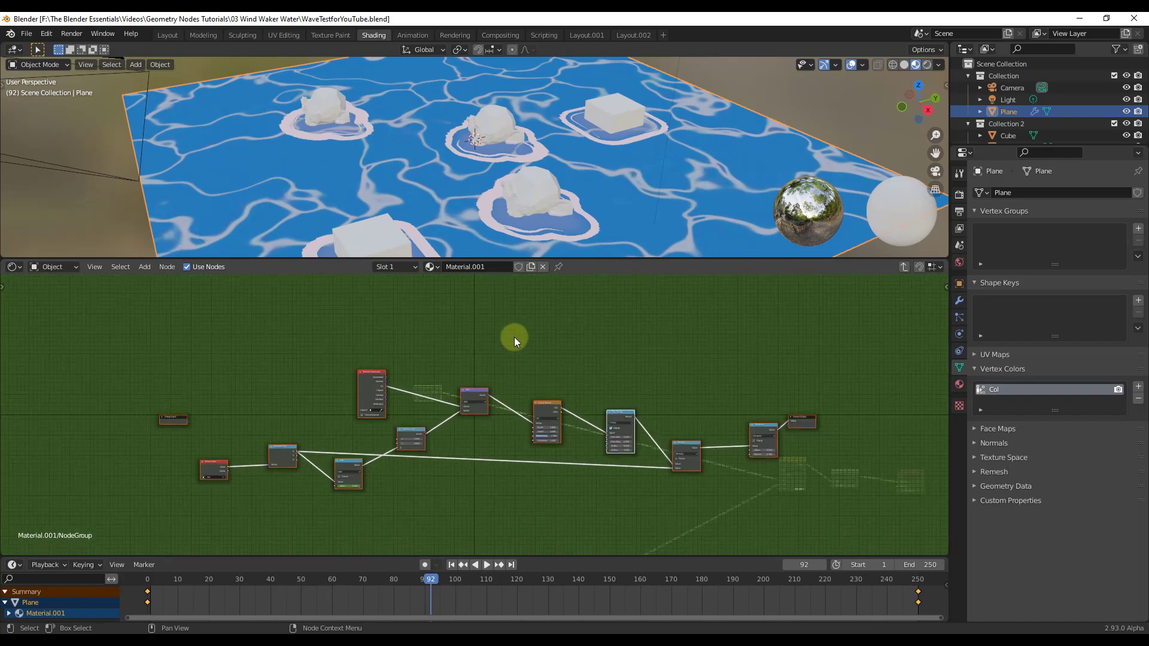
{"action": "middle_click_drag", "start_coordinate": [483, 439], "coordinate": [491, 406]}
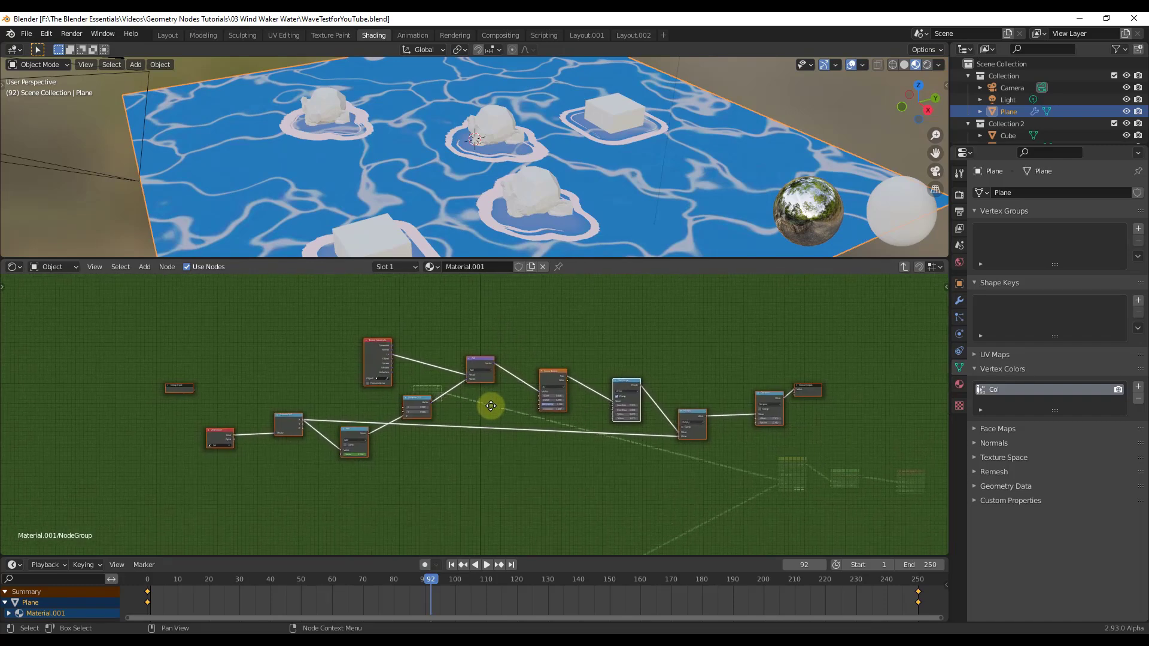
{"action": "scroll", "coordinate": [413, 412], "scroll_direction": "up", "scroll_amount": 1}
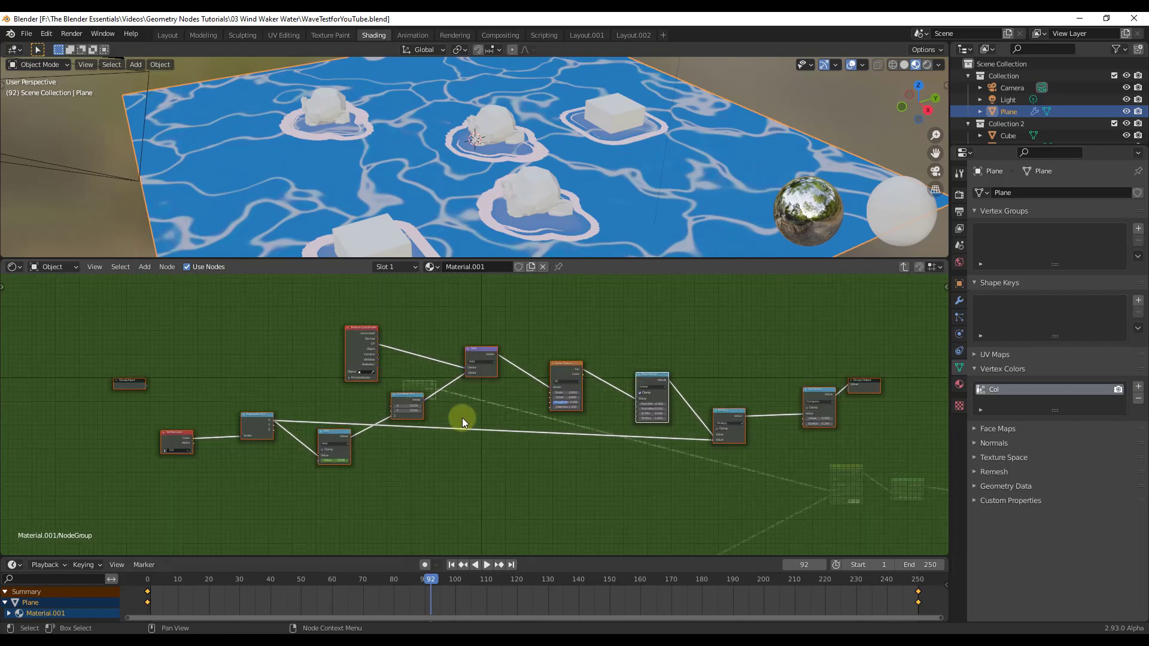
{"action": "key", "text": "Tab"}
- Enter the upper node group to view its contents and exit it again
{"action": "scroll", "coordinate": [441, 390], "scroll_direction": "up", "scroll_amount": 3}
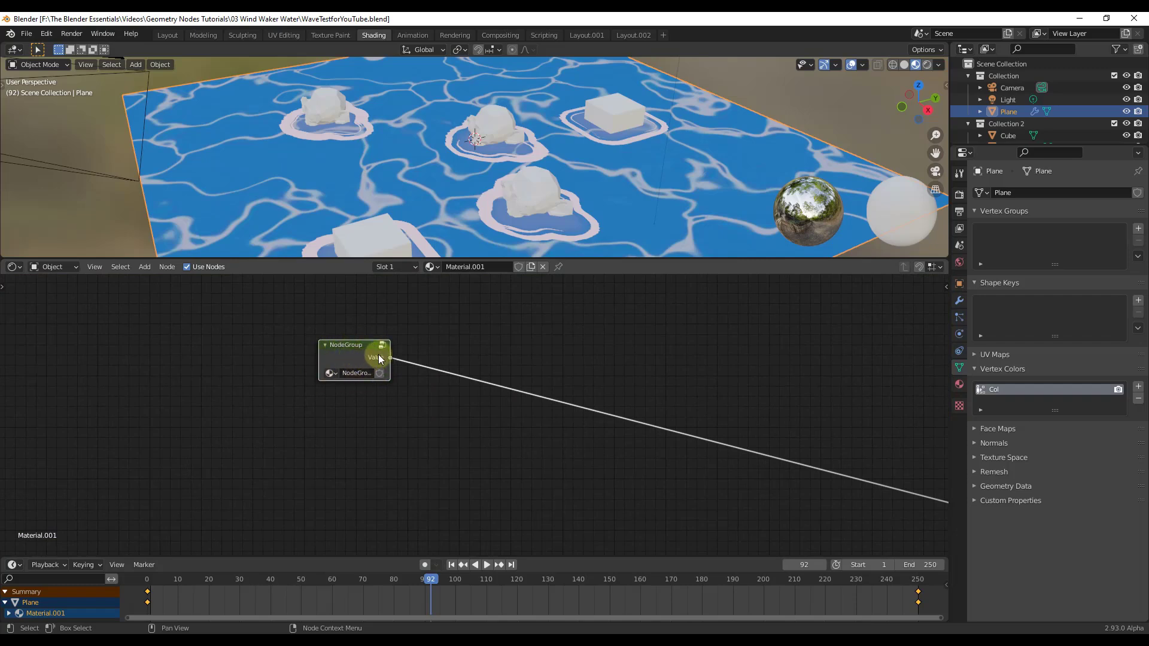
{"action": "key", "text": "Tab"}
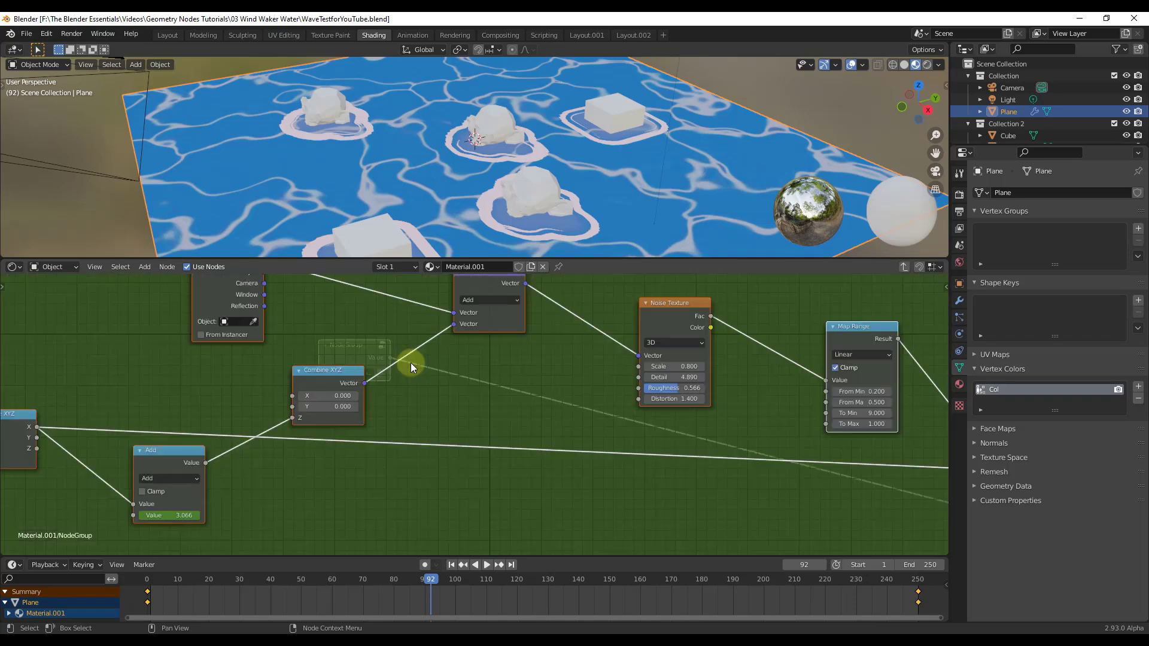
{"action": "key", "text": "Tab"}
- Combine all nodes of the lower chain feeding the Mix node into a second node group and leave that group
{"action": "scroll", "coordinate": [609, 403], "scroll_direction": "down", "scroll_amount": 4}
{"action": "scroll", "coordinate": [539, 371], "scroll_direction": "down", "scroll_amount": 2}
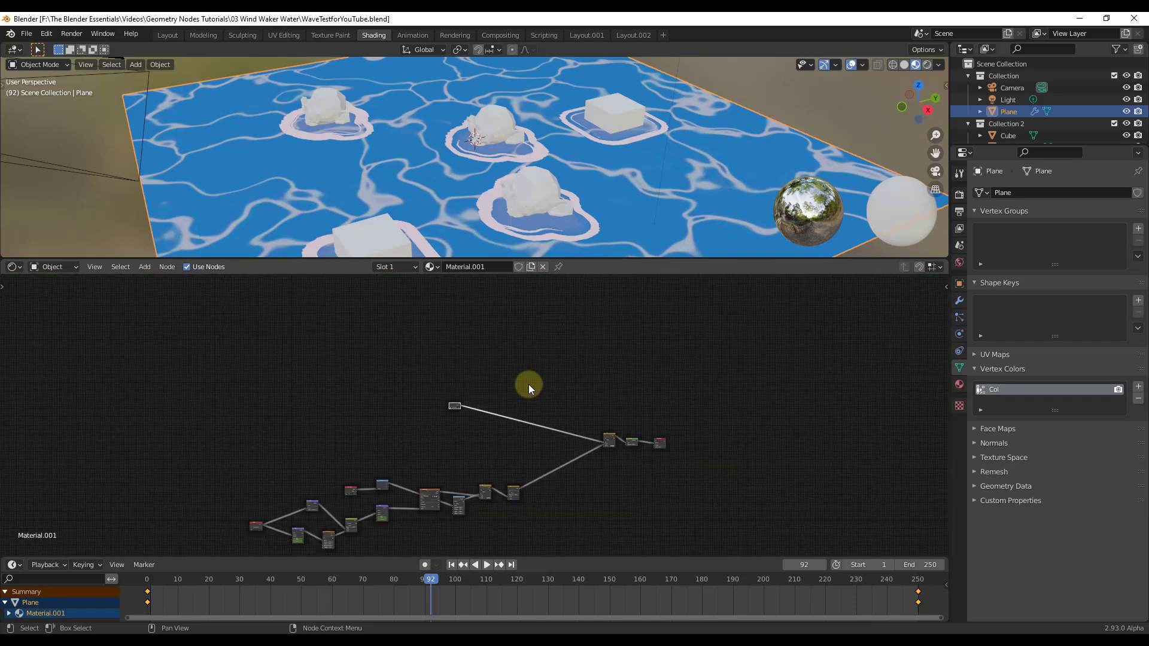
{"action": "left_click_drag", "start_coordinate": [259, 468], "coordinate": [560, 534]}
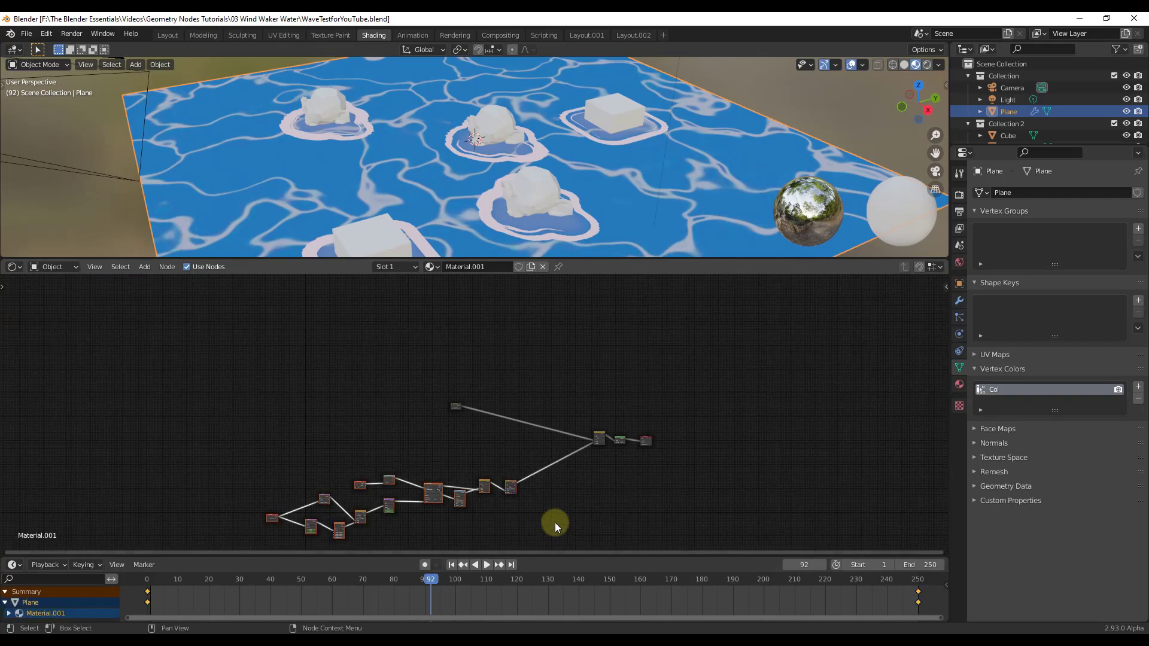
{"action": "key", "text": "ctrl+g"}
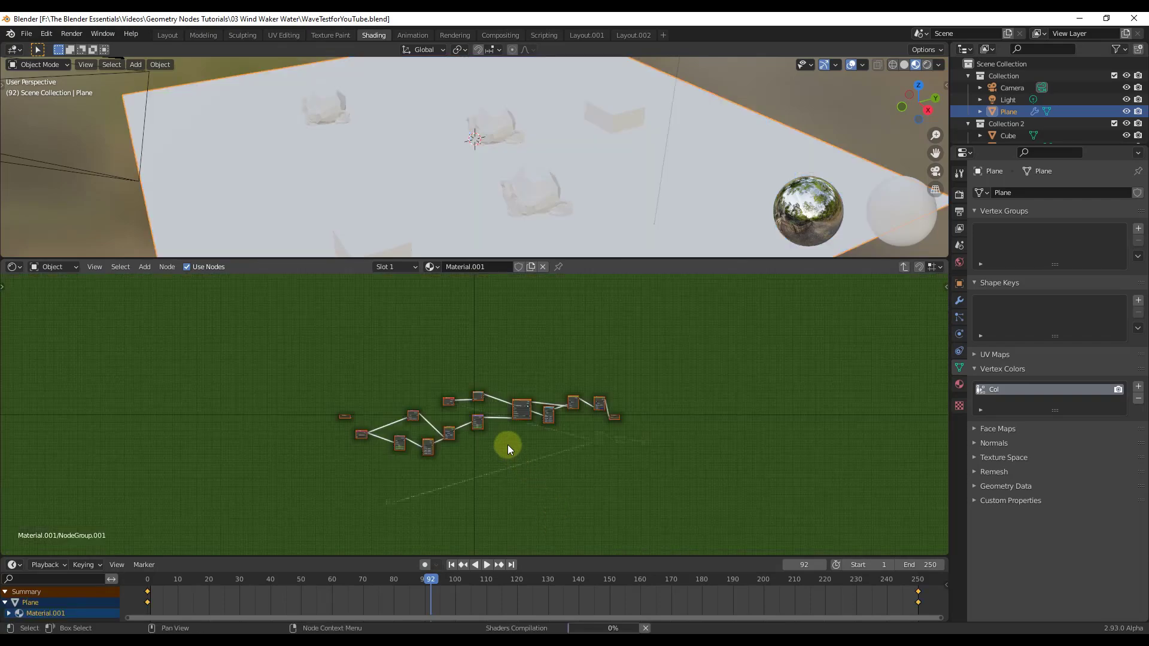
{"action": "key", "text": "Tab"}
- Move both node groups right beside the Mix node's inputs, stacking the first group above the second
{"action": "scroll", "coordinate": [379, 510], "scroll_direction": "up", "scroll_amount": 2}
{"action": "middle_click_drag", "start_coordinate": [377, 513], "coordinate": [410, 385]}
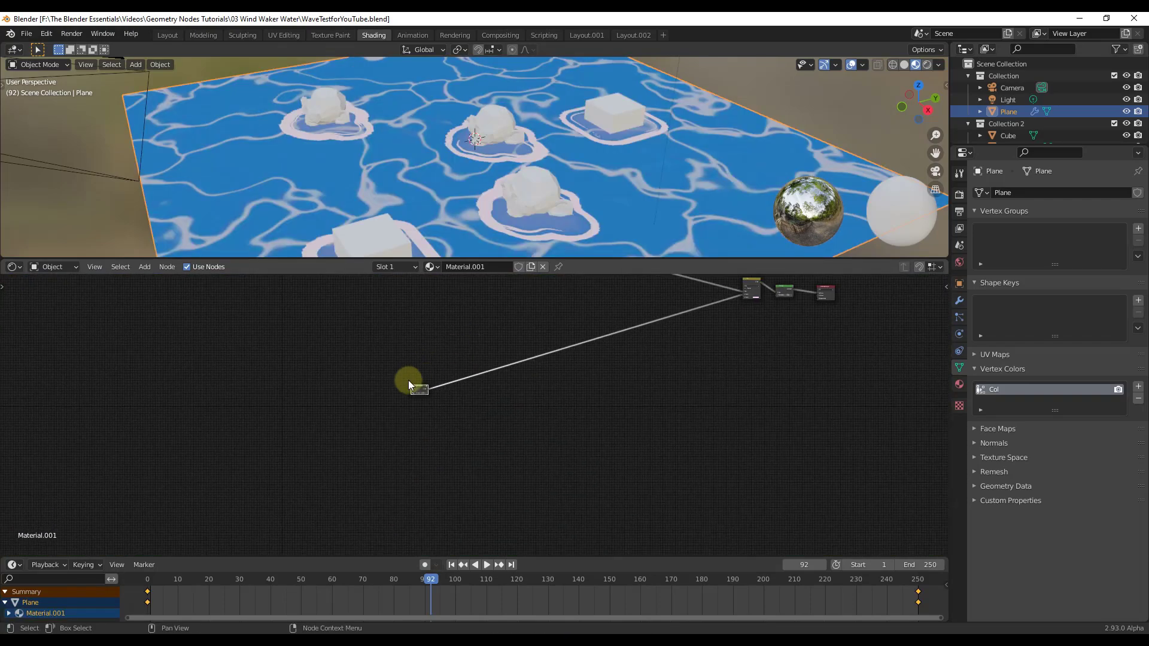
{"action": "left_click_drag", "start_coordinate": [417, 389], "coordinate": [552, 295]}
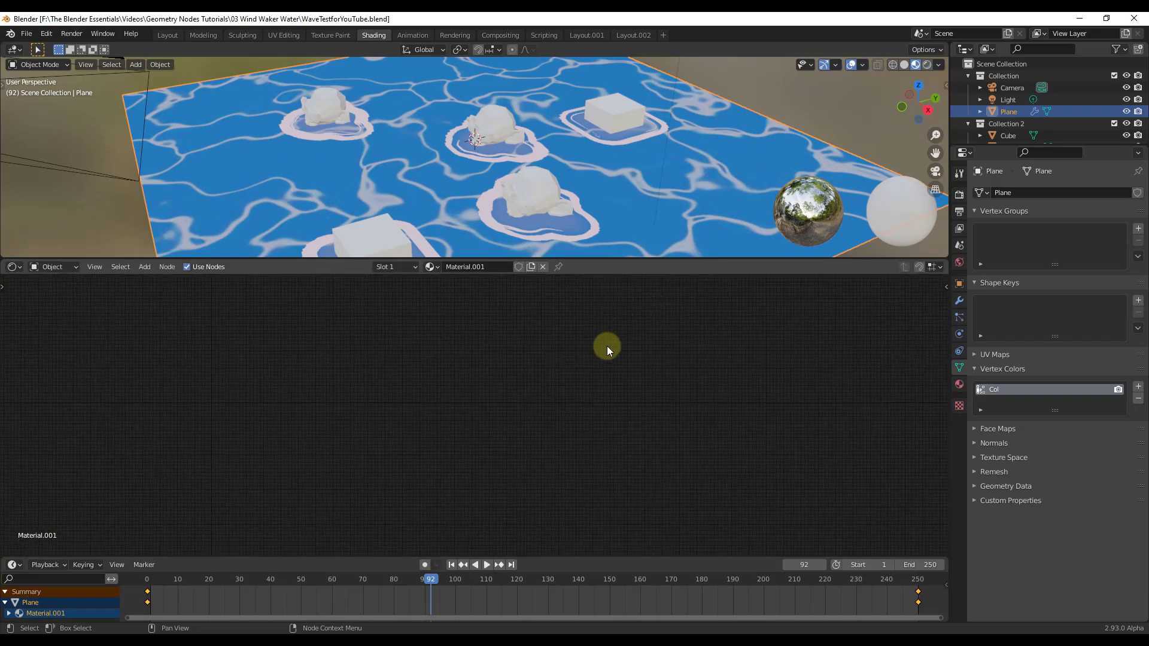
{"action": "key", "text": "Home"}
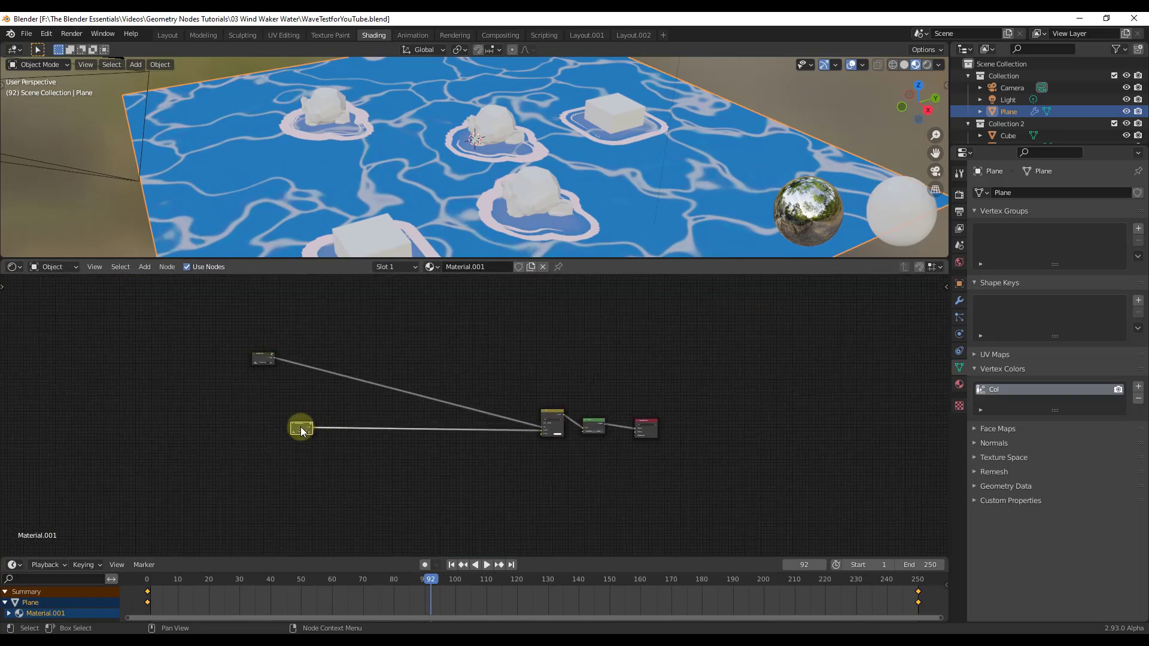
{"action": "left_click_drag", "start_coordinate": [301, 429], "coordinate": [503, 430]}
{"action": "left_click", "coordinate": [265, 361]}
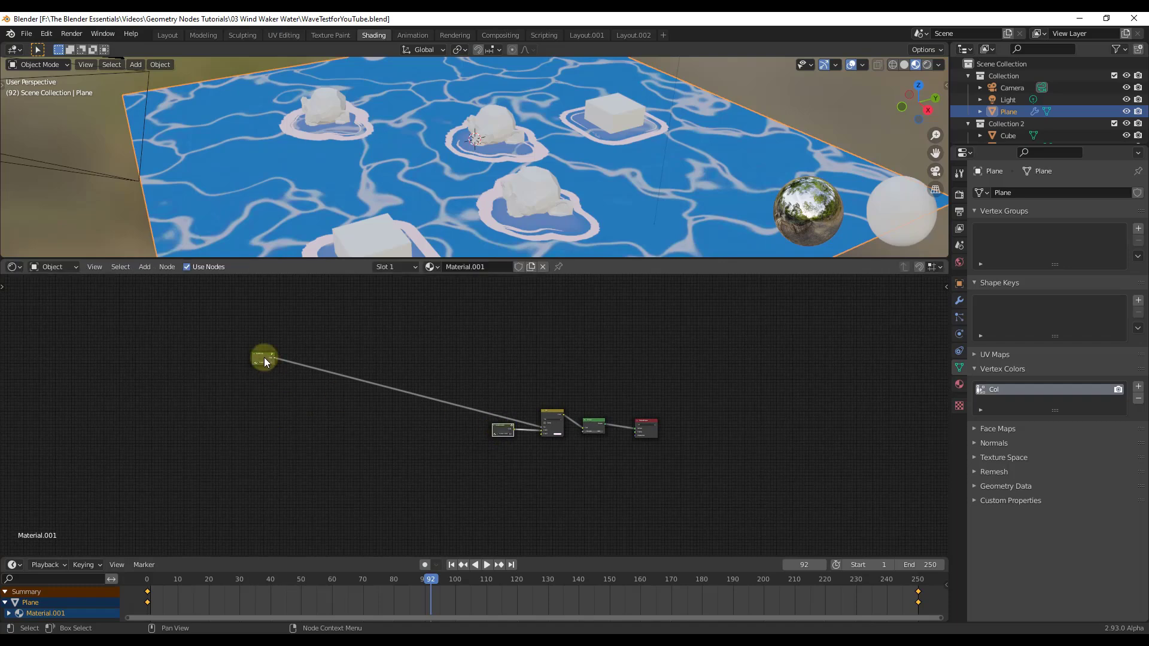
{"action": "left_click_drag", "start_coordinate": [265, 361], "coordinate": [502, 410]}
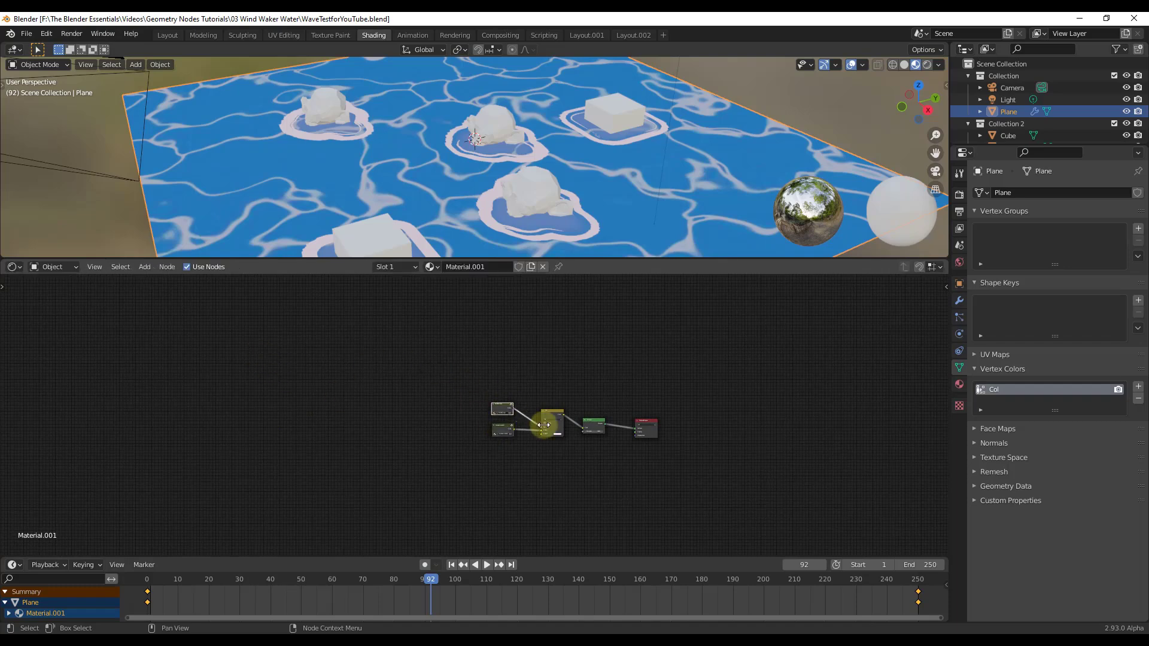
{"action": "scroll", "coordinate": [662, 448], "scroll_direction": "up", "scroll_amount": 5}
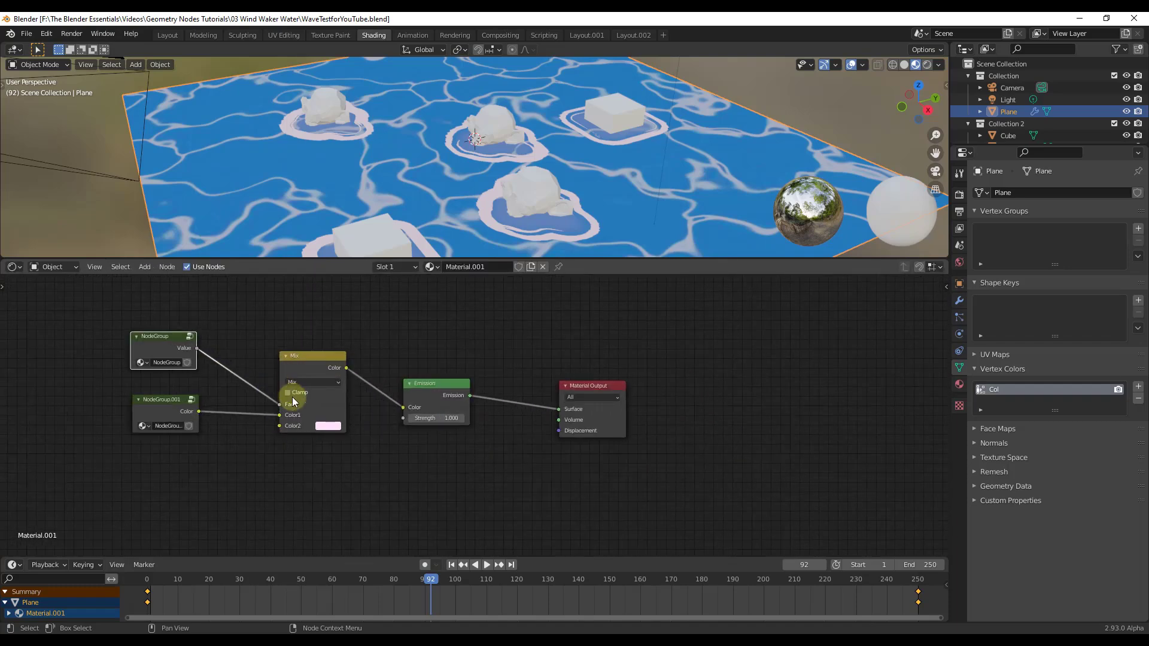
- Enter the upper node group to look over its node chain, and return to the main node tree
{"action": "middle_click_drag", "start_coordinate": [294, 402], "coordinate": [422, 415]}
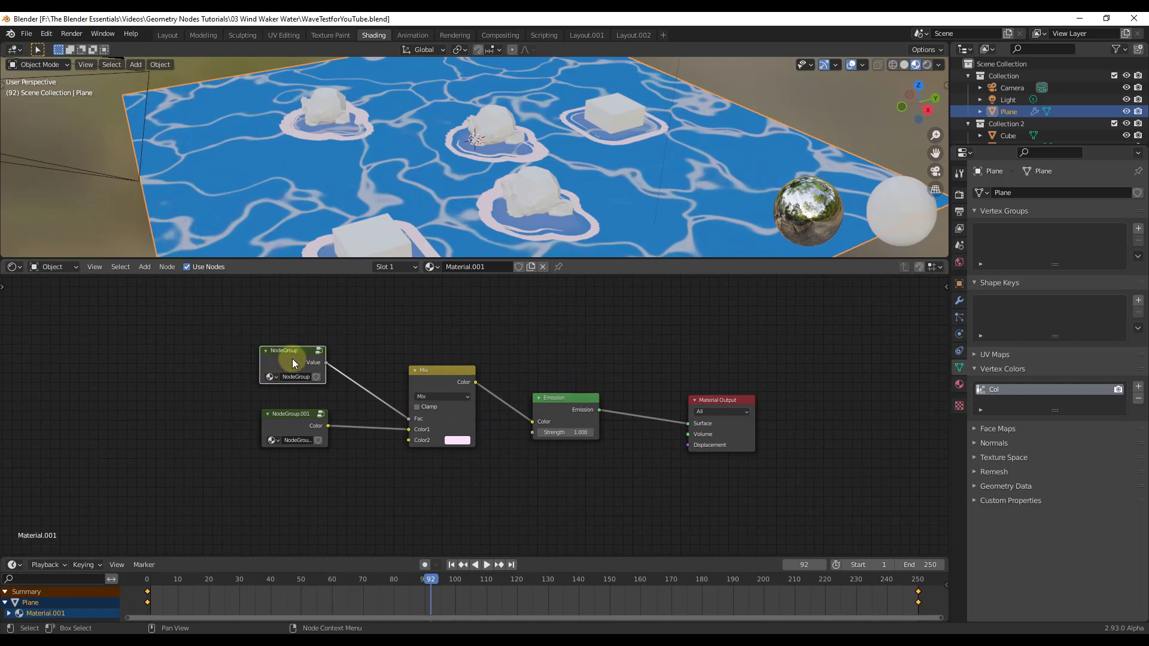
{"action": "key", "text": "Tab"}
{"action": "scroll", "coordinate": [460, 379], "scroll_direction": "down", "scroll_amount": 1}
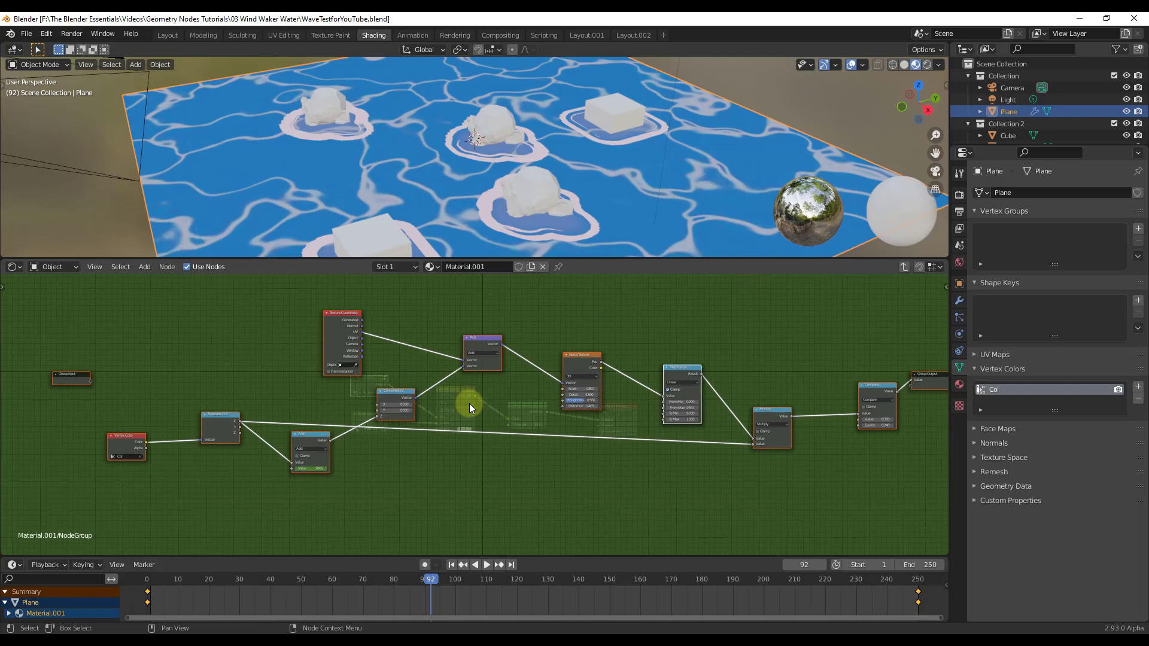
{"action": "key", "text": "Tab"}
{"action": "scroll", "coordinate": [333, 375], "scroll_direction": "up", "scroll_amount": 3}
{"action": "middle_click_drag", "start_coordinate": [315, 403], "coordinate": [551, 404]}
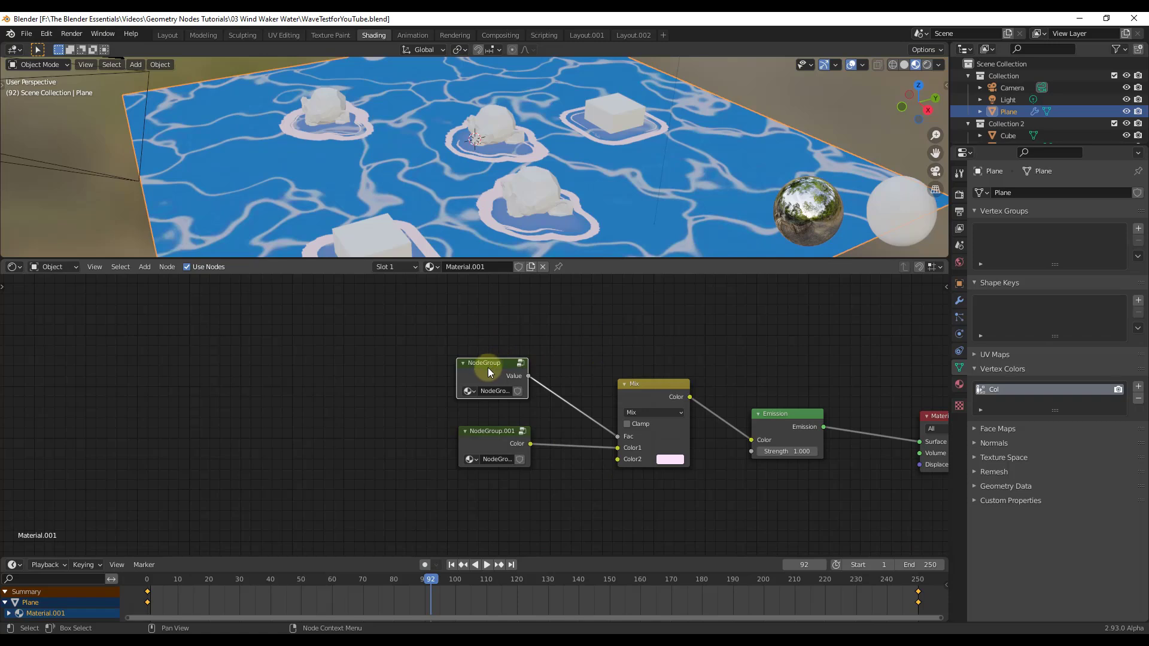
- Show the node properties sidebar and label the upper node group Objects
{"action": "key", "text": "n"}
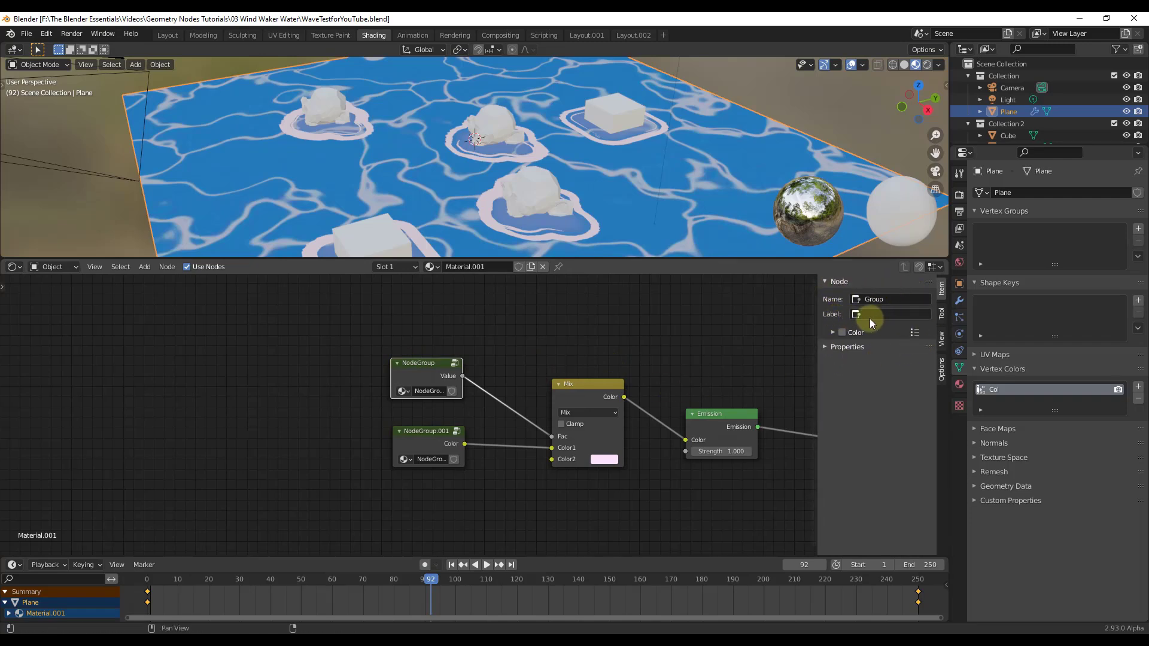
{"action": "left_click_drag", "start_coordinate": [417, 366], "coordinate": [423, 365]}
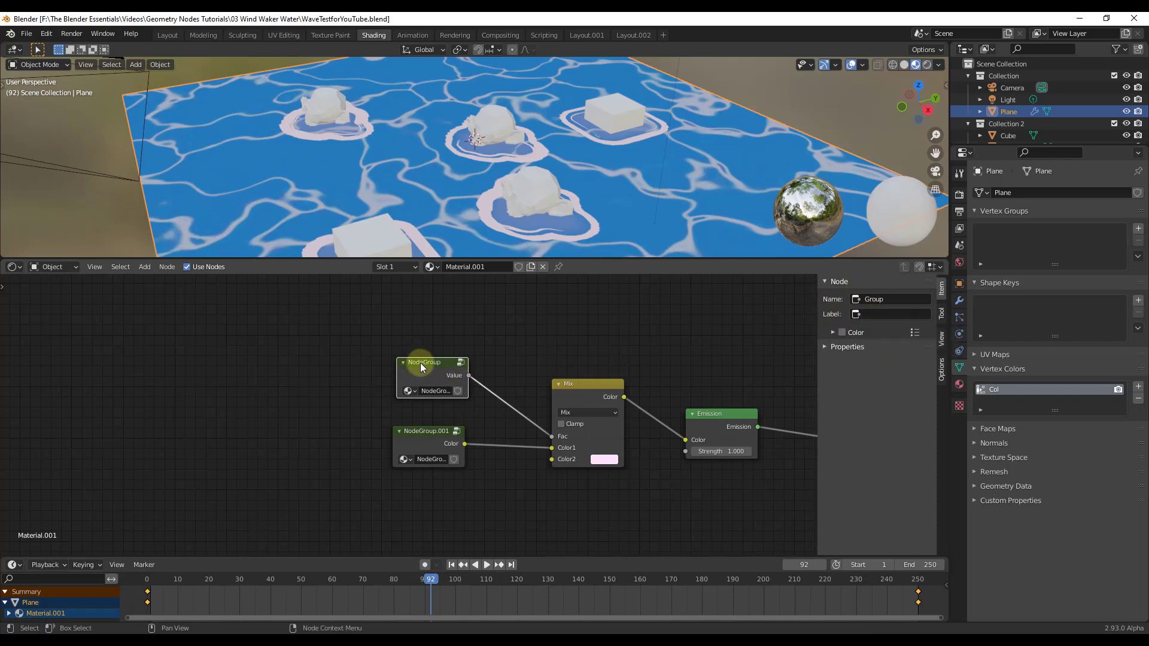
{"action": "left_click", "coordinate": [877, 315]}
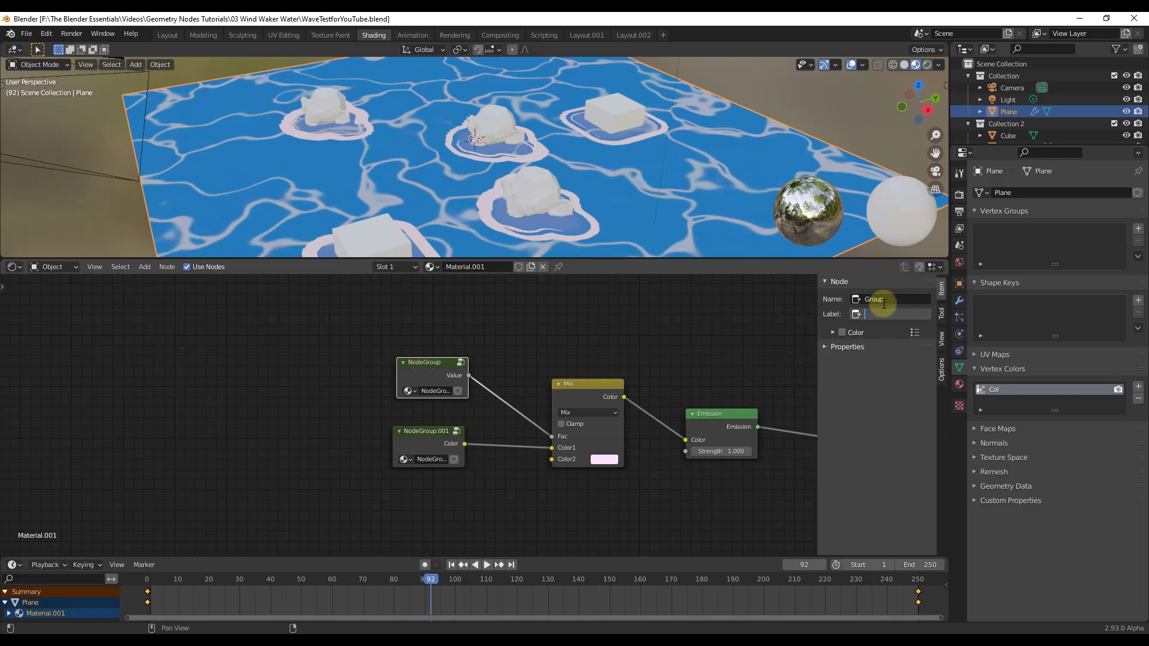
{"action": "type", "text": "Objects"}
{"action": "key", "text": "Return"}
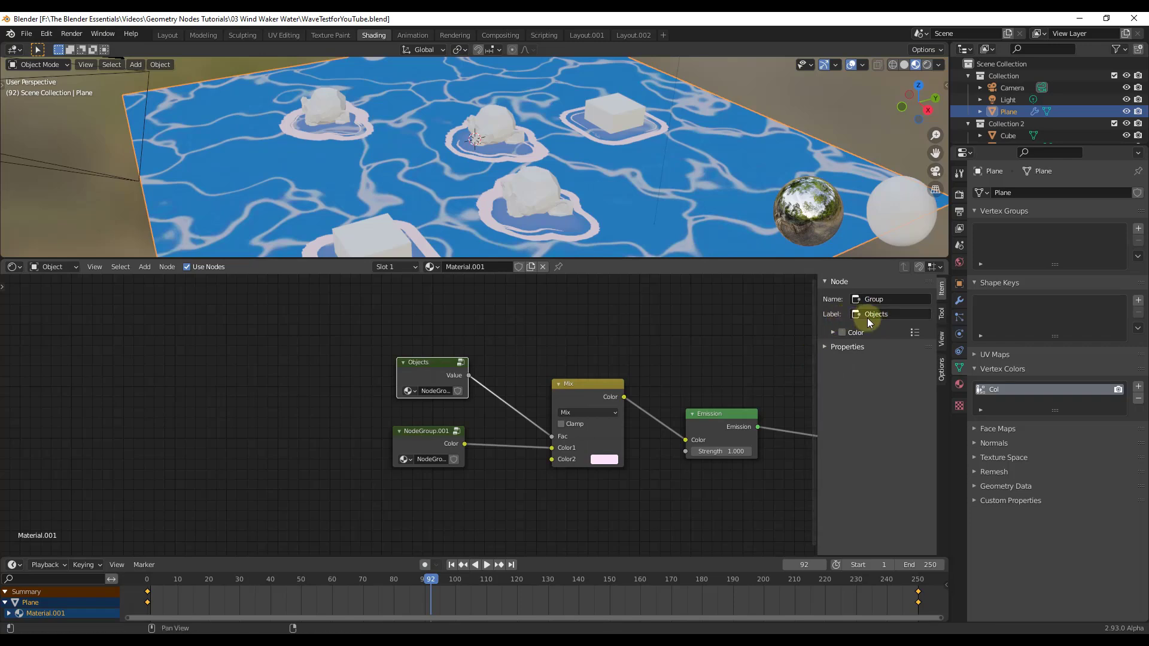
- Label the lower node group Water and line both group nodes up slightly closer to the Mix node
{"action": "left_click", "coordinate": [425, 432]}
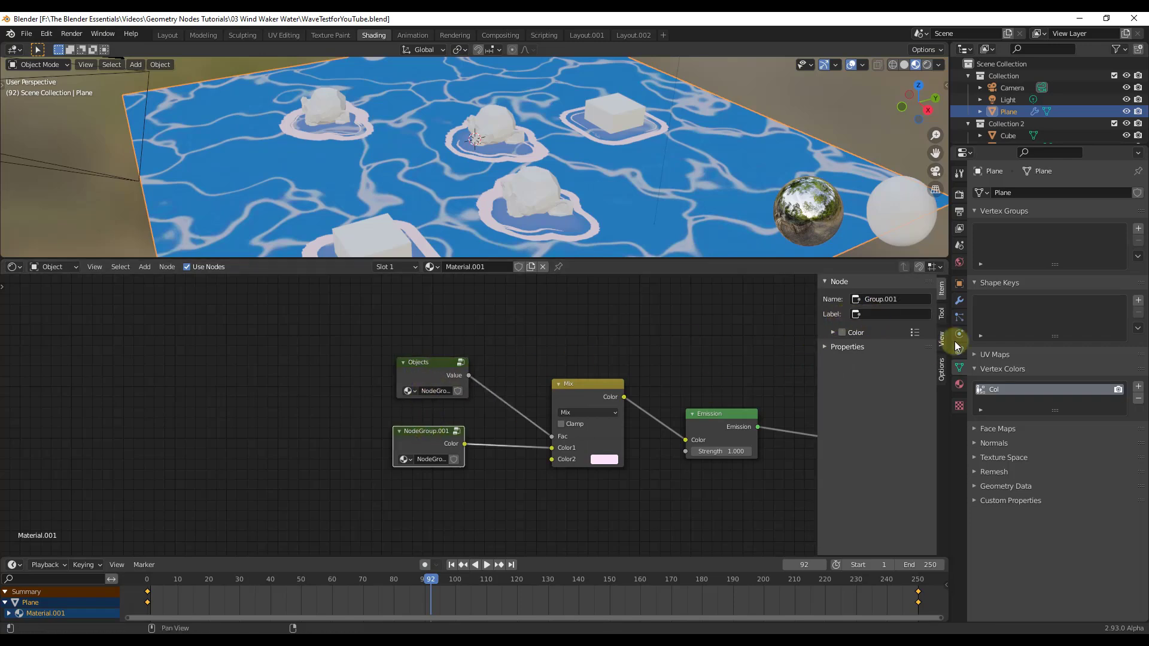
{"action": "left_click", "coordinate": [874, 313]}
{"action": "type", "text": "Water"}
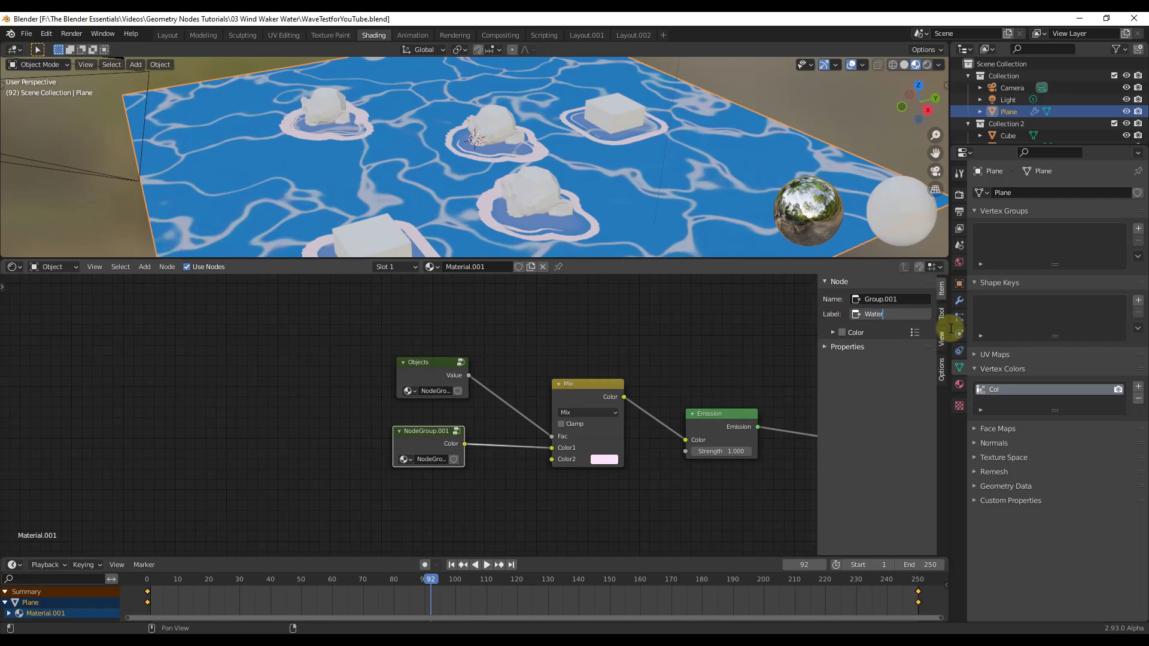
{"action": "key", "text": "Return"}
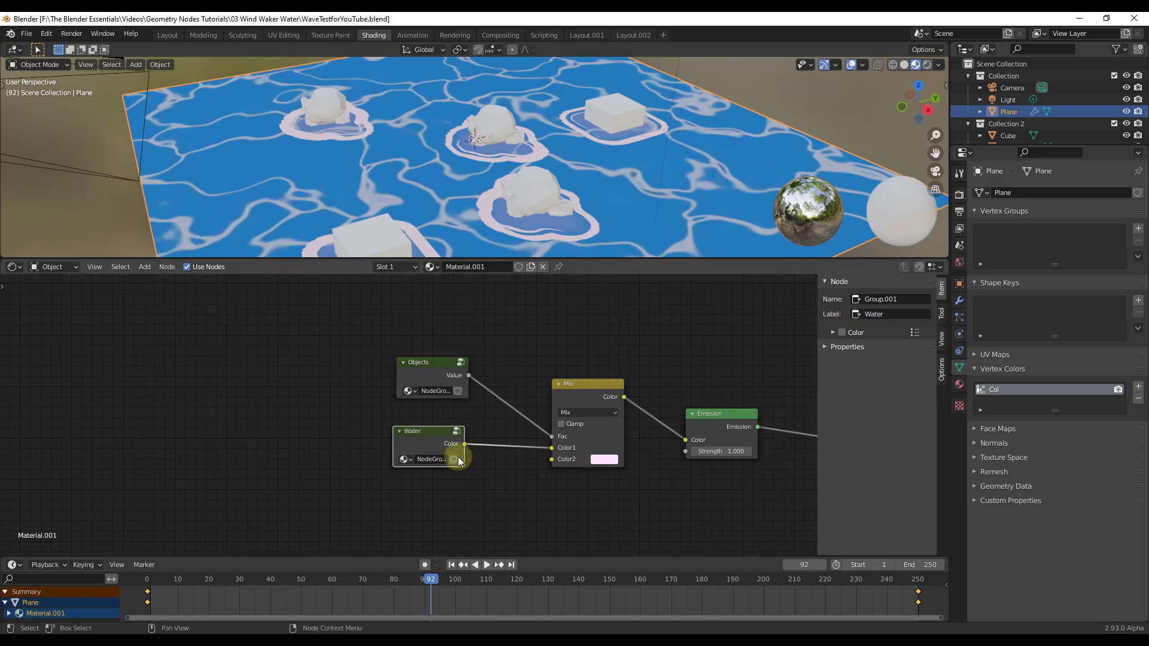
{"action": "left_click_drag", "start_coordinate": [429, 435], "coordinate": [441, 433]}
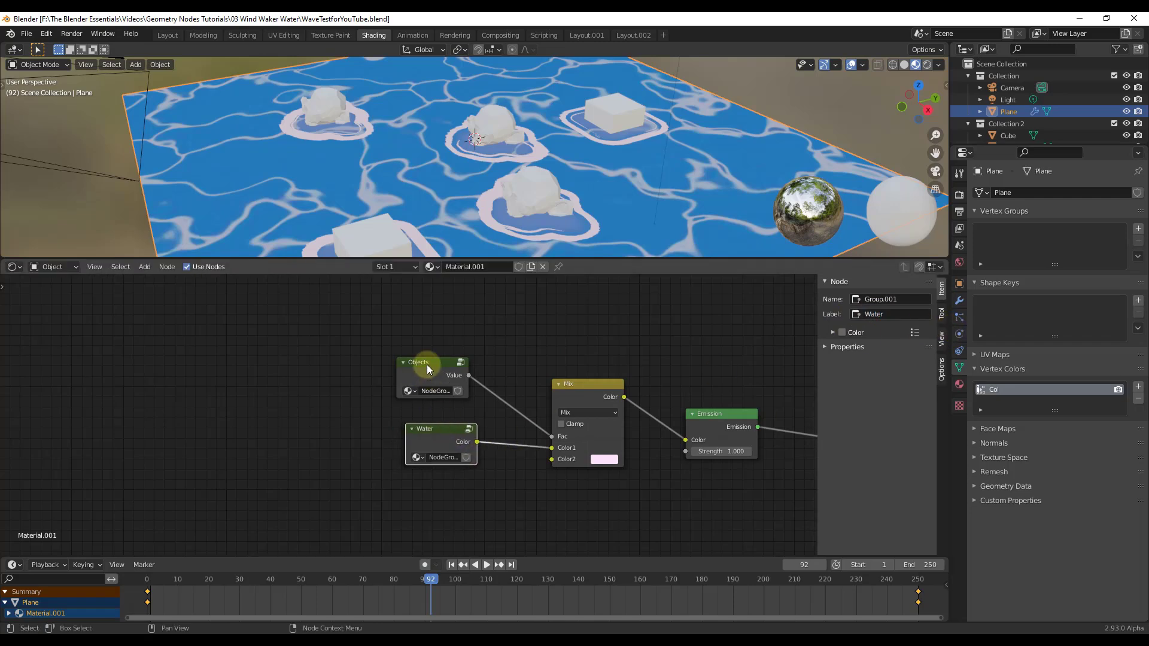
{"action": "left_click_drag", "start_coordinate": [426, 364], "coordinate": [433, 361]}
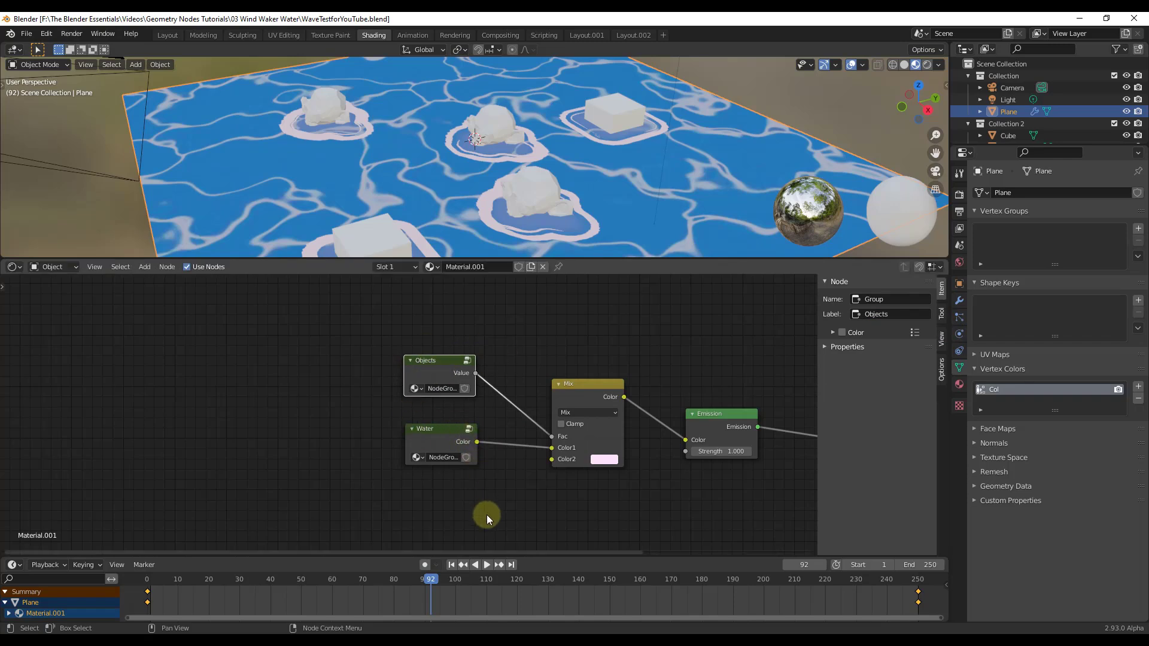
- Try a custom node color on the Objects group, turn it off again, and glance at the group's properties
{"action": "scroll", "coordinate": [524, 455], "scroll_direction": "down", "scroll_amount": 2}
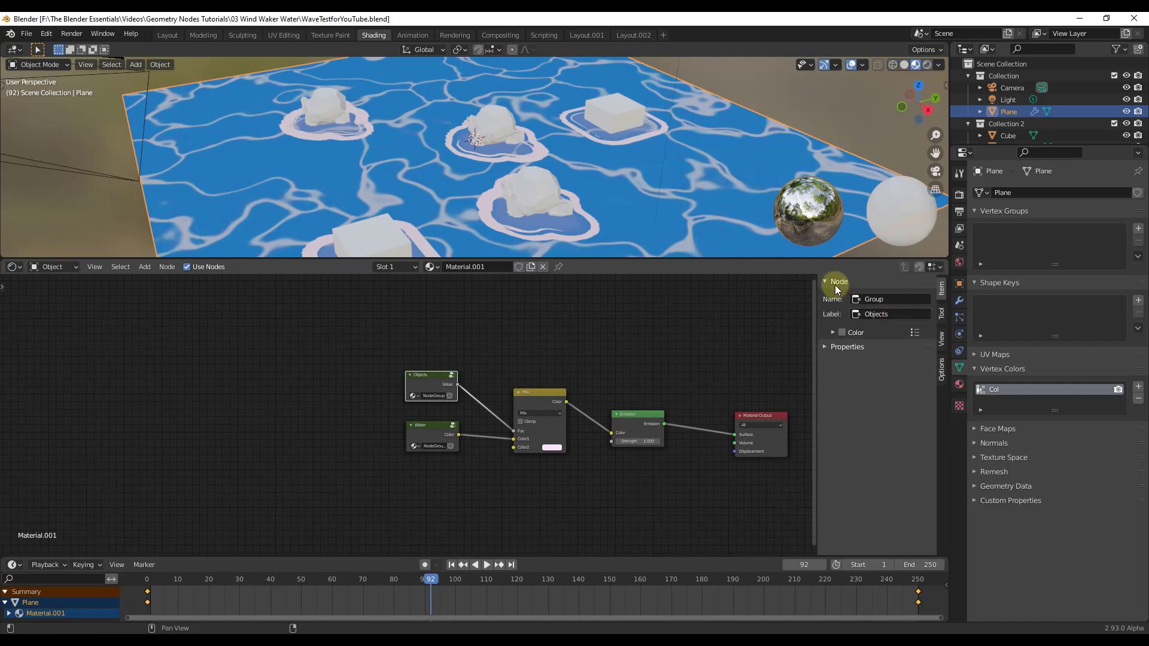
{"action": "left_click", "coordinate": [833, 332]}
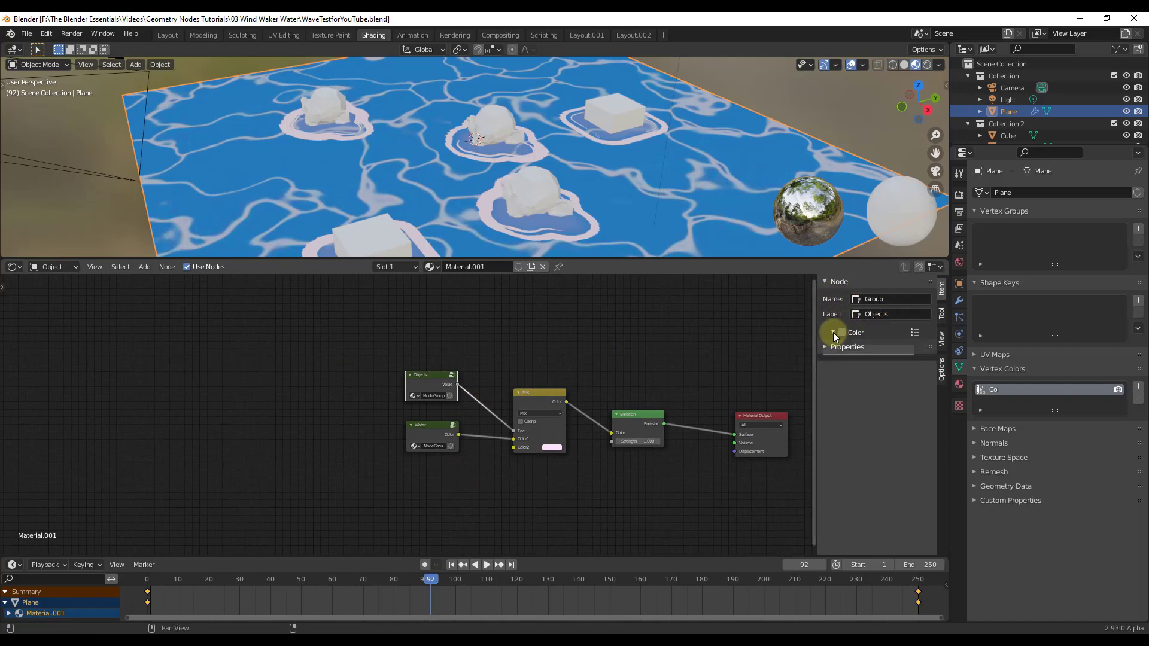
{"action": "left_click", "coordinate": [842, 333]}
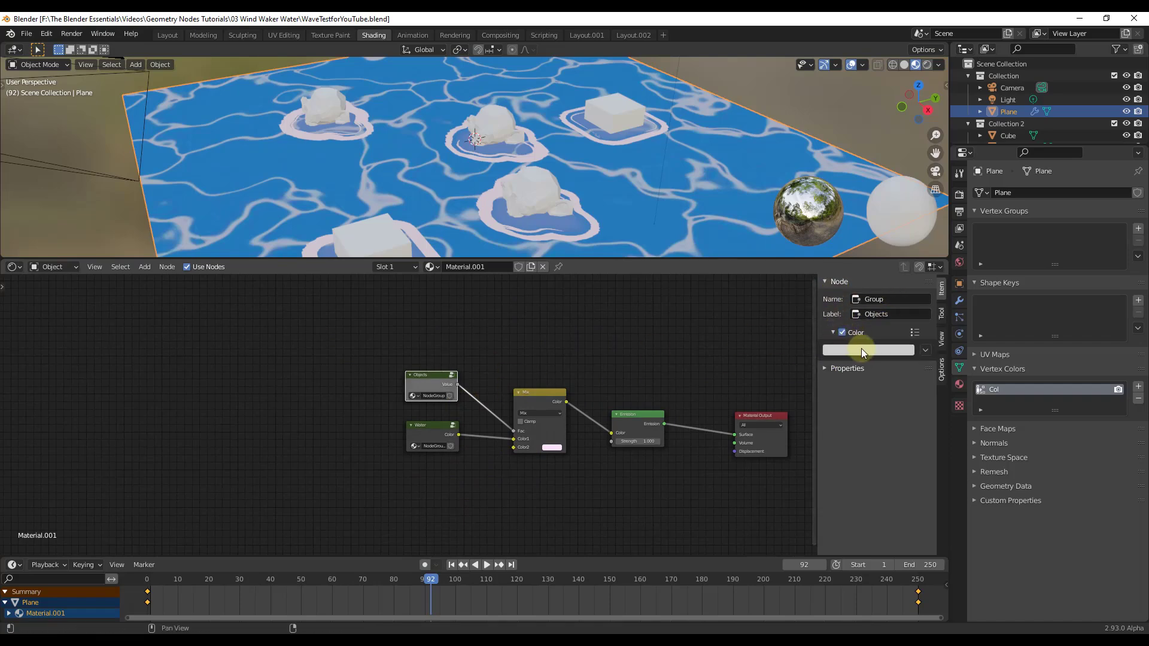
{"action": "left_click", "coordinate": [861, 350]}
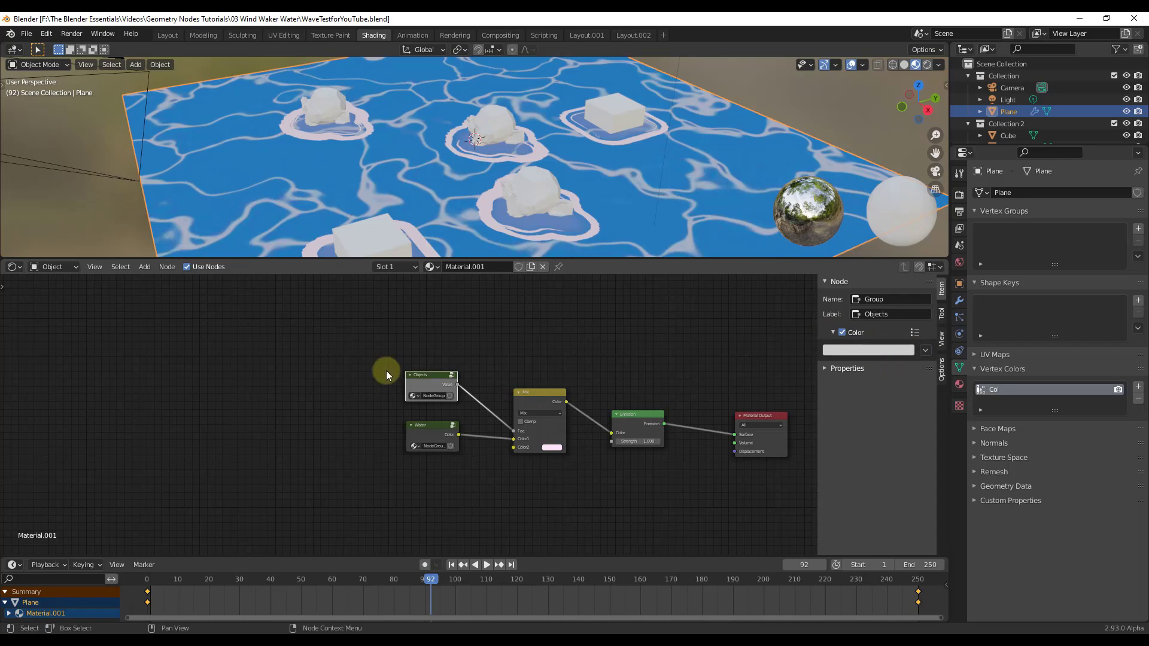
{"action": "left_click", "coordinate": [841, 333]}
{"action": "left_click", "coordinate": [841, 332]}
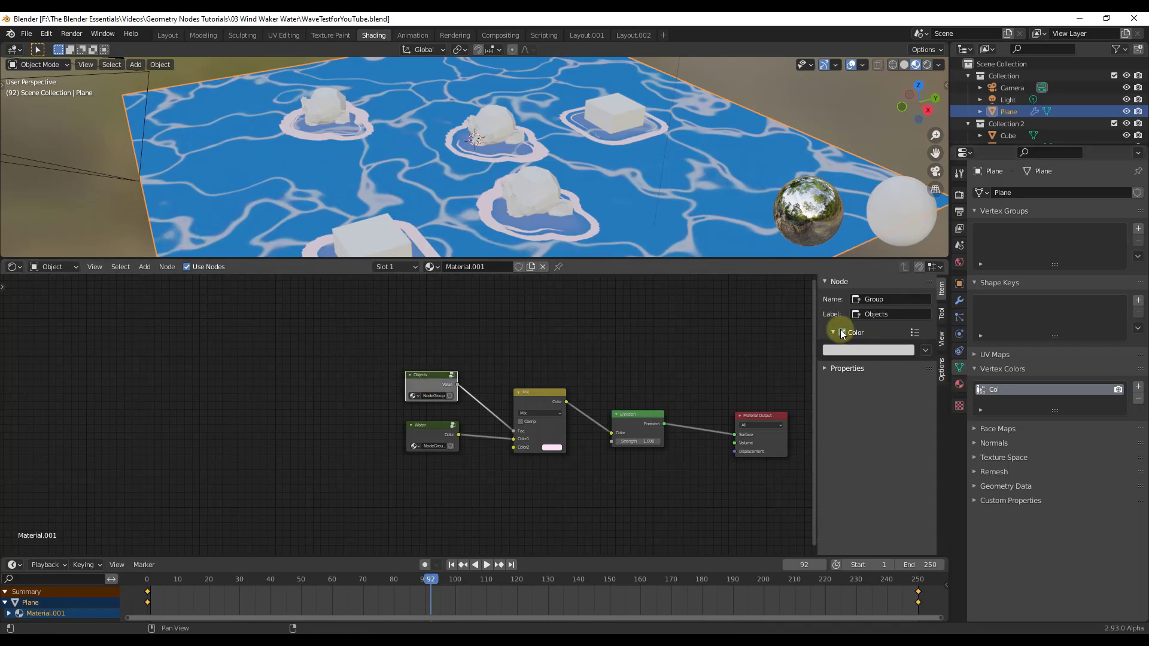
{"action": "left_click", "coordinate": [841, 333]}
{"action": "left_click", "coordinate": [824, 368]}
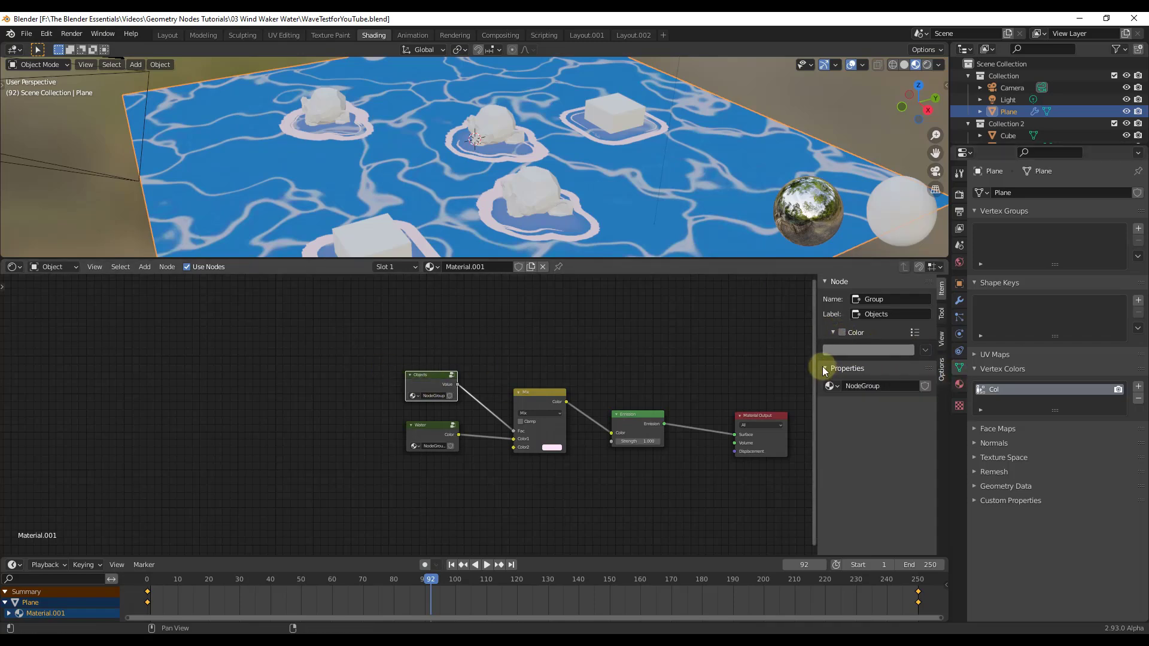
{"action": "left_click", "coordinate": [824, 369]}
- Inside the Objects group, set the Noise Texture's Roughness to 0.541, and exit and re-enter the group
{"action": "scroll", "coordinate": [377, 360], "scroll_direction": "up", "scroll_amount": 2}
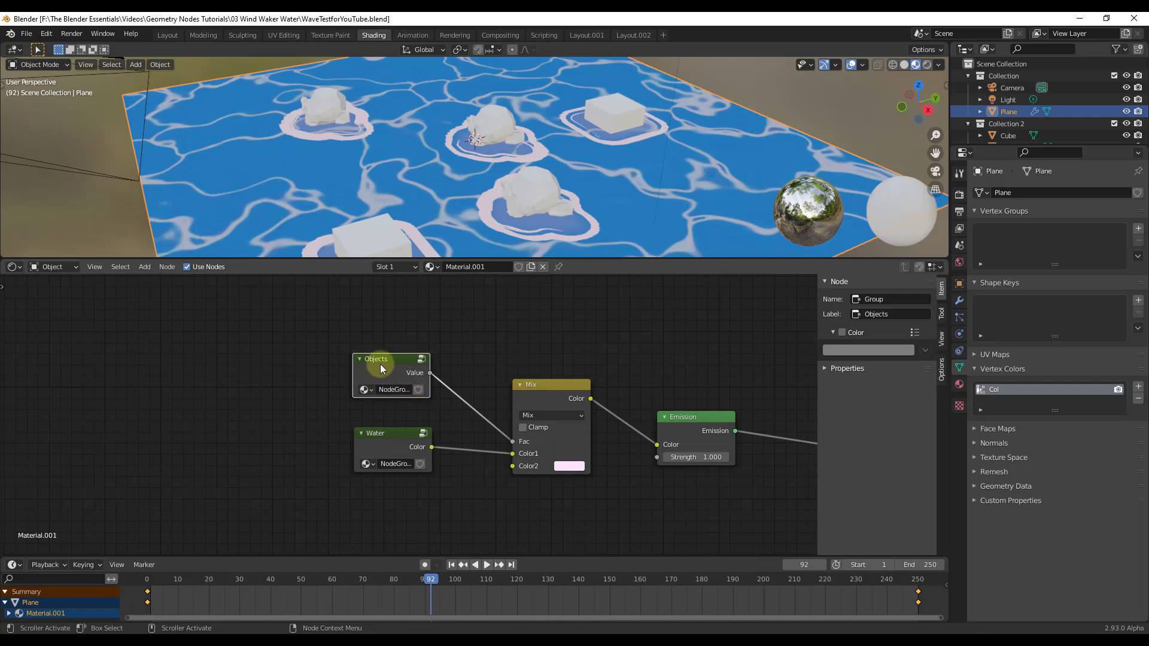
{"action": "key", "text": "Tab"}
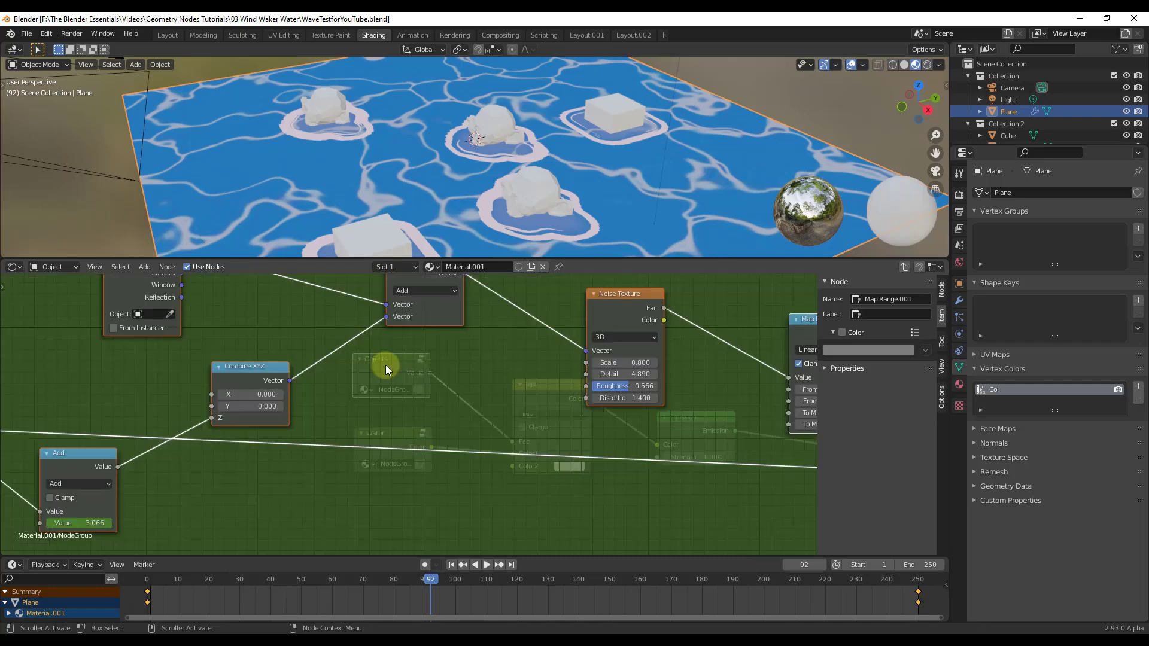
{"action": "scroll", "coordinate": [572, 185], "scroll_direction": "down", "scroll_amount": 3}
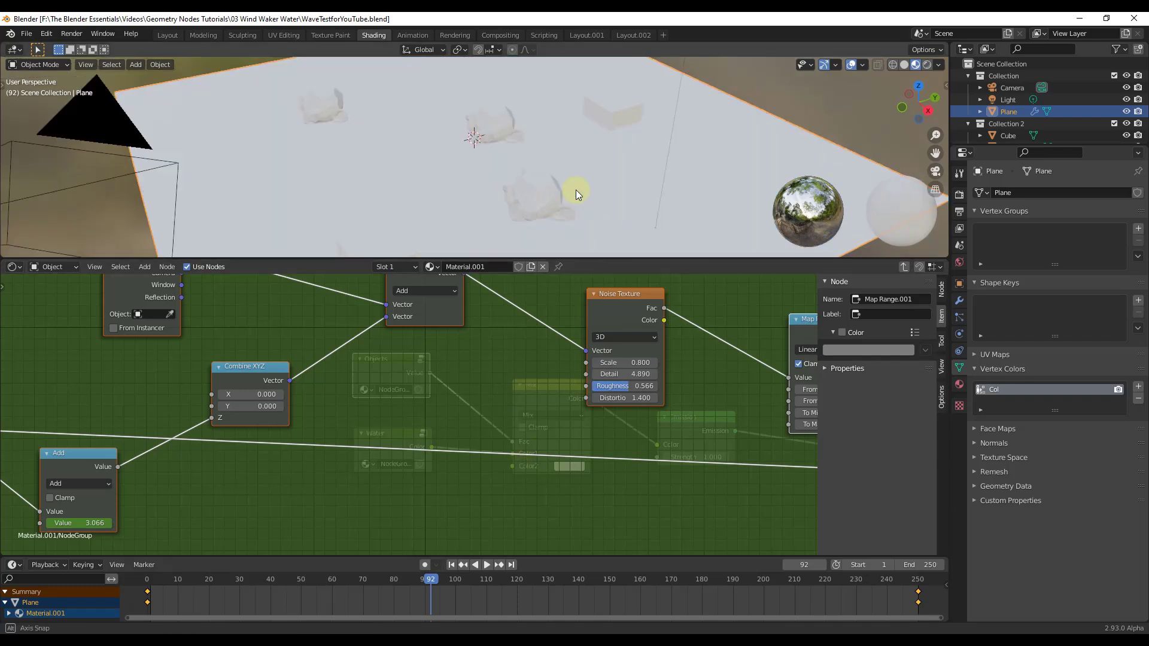
{"action": "scroll", "coordinate": [573, 189], "scroll_direction": "up", "scroll_amount": 3}
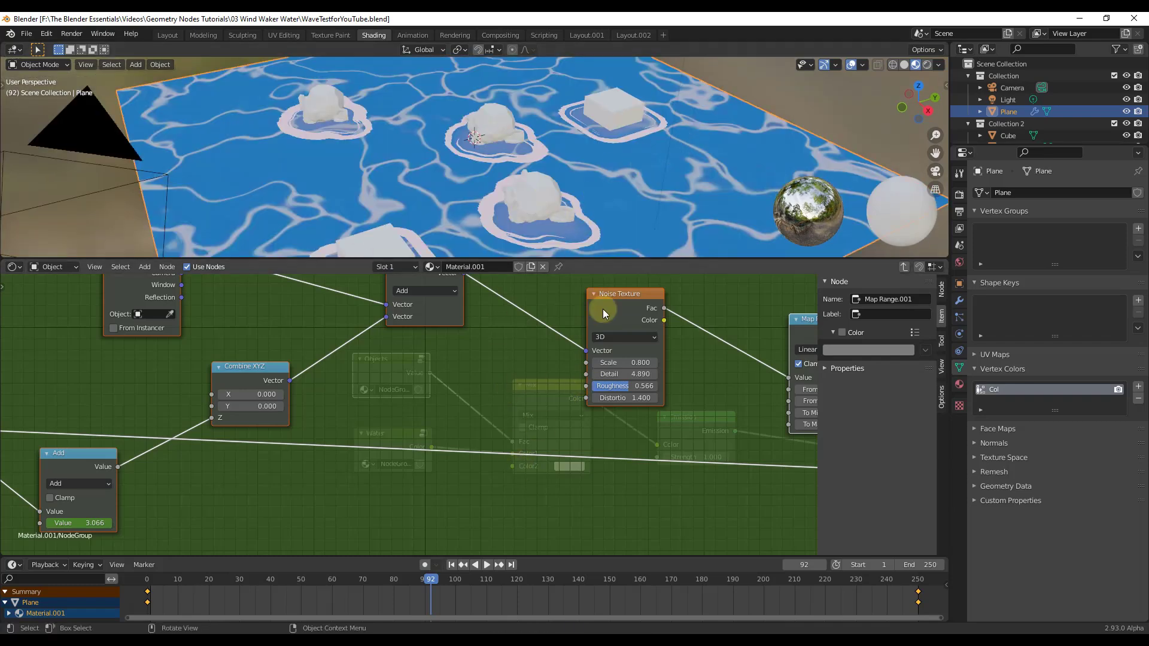
{"action": "mouse_move", "coordinate": [626, 385]}
{"action": "left_mouse_down"}
{"action": "mouse_move", "coordinate": [616, 386]}
{"action": "mouse_move", "coordinate": [660, 381]}
{"action": "mouse_move", "coordinate": [595, 388]}
{"action": "mouse_move", "coordinate": [628, 386]}
{"action": "left_mouse_up"}
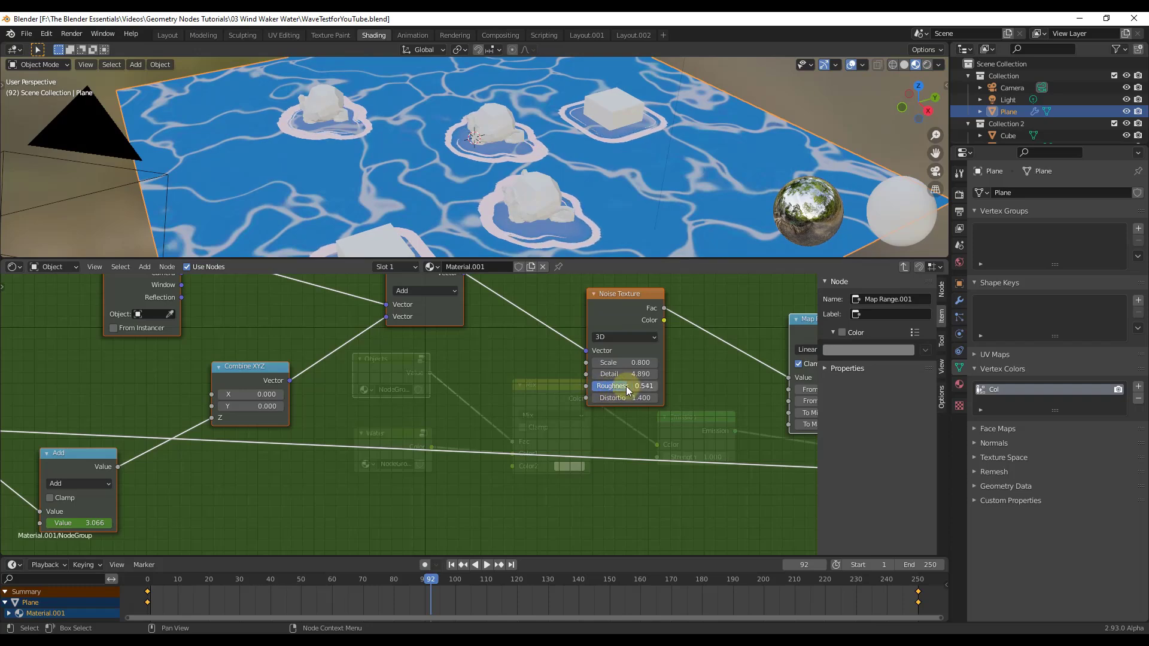
{"action": "key", "text": "Tab"}
{"action": "key", "text": "Tab"}
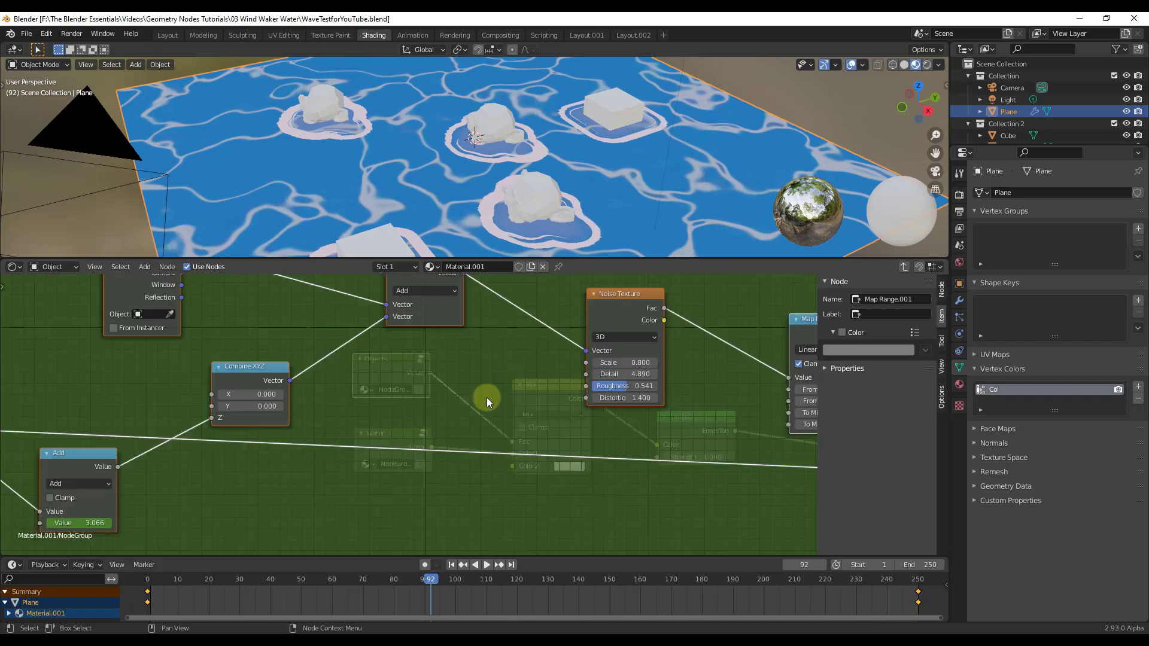
- Expose the Add node's second Value by linking it from the Group Input node, after testing a different number in it
{"action": "scroll", "coordinate": [336, 377], "scroll_direction": "down", "scroll_amount": 2}
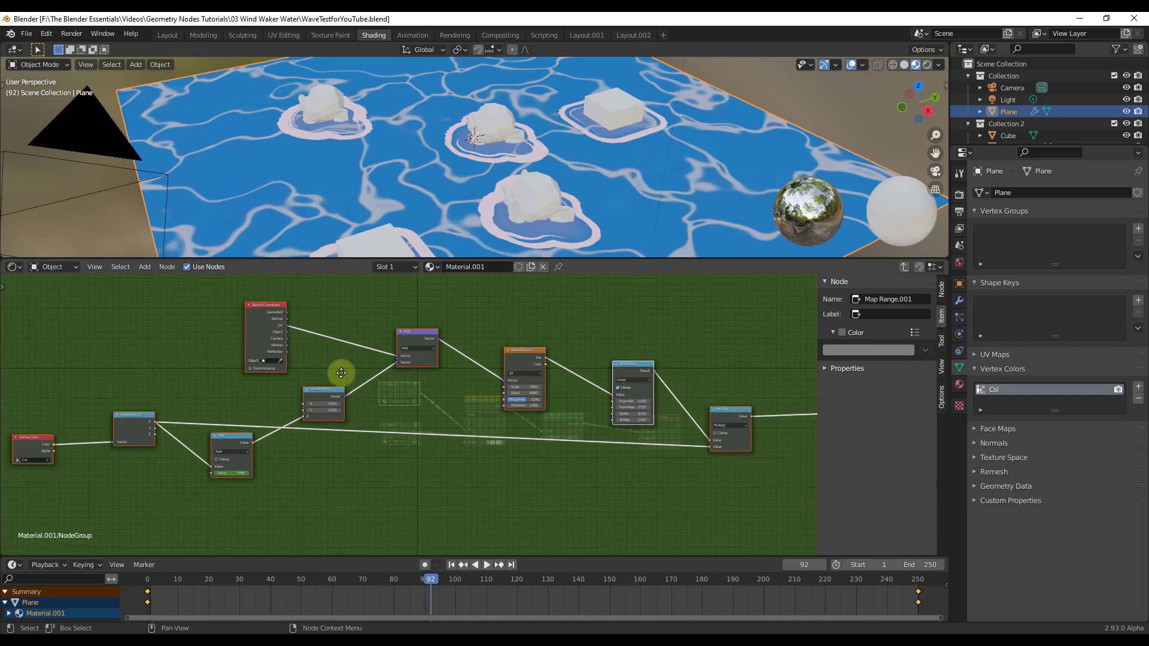
{"action": "scroll", "coordinate": [201, 386], "scroll_direction": "left", "scroll_amount": 3, "text": "ctrl"}
{"action": "scroll", "coordinate": [147, 371], "scroll_direction": "up", "scroll_amount": 2}
{"action": "middle_click_drag", "start_coordinate": [147, 370], "coordinate": [307, 349]}
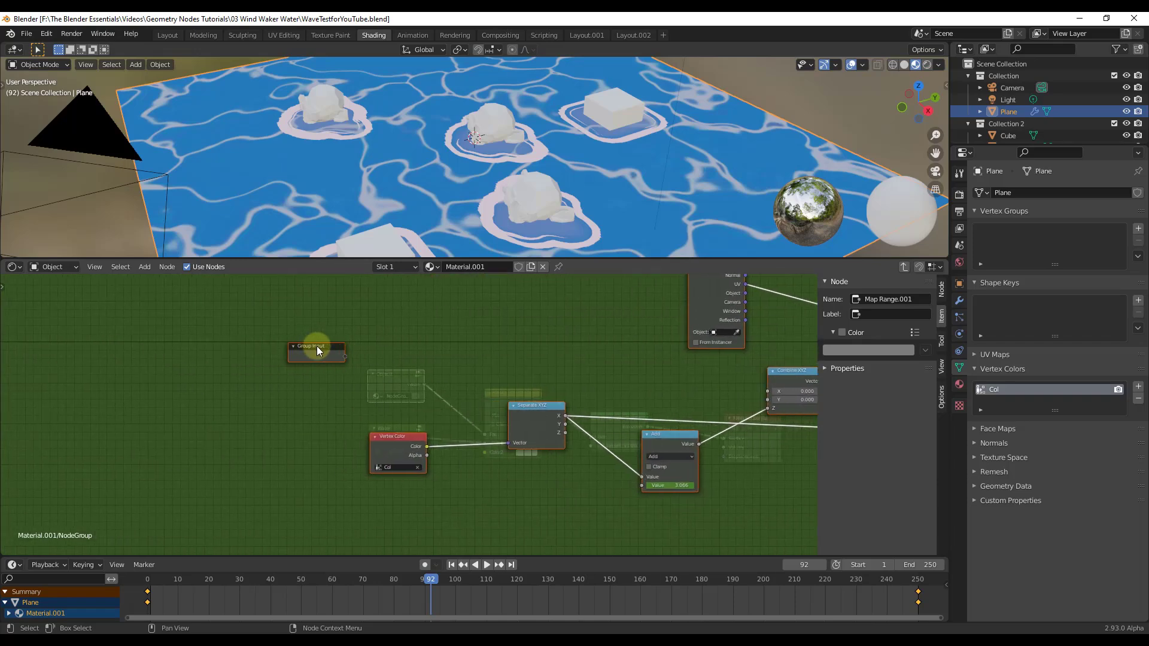
{"action": "left_click", "coordinate": [318, 353]}
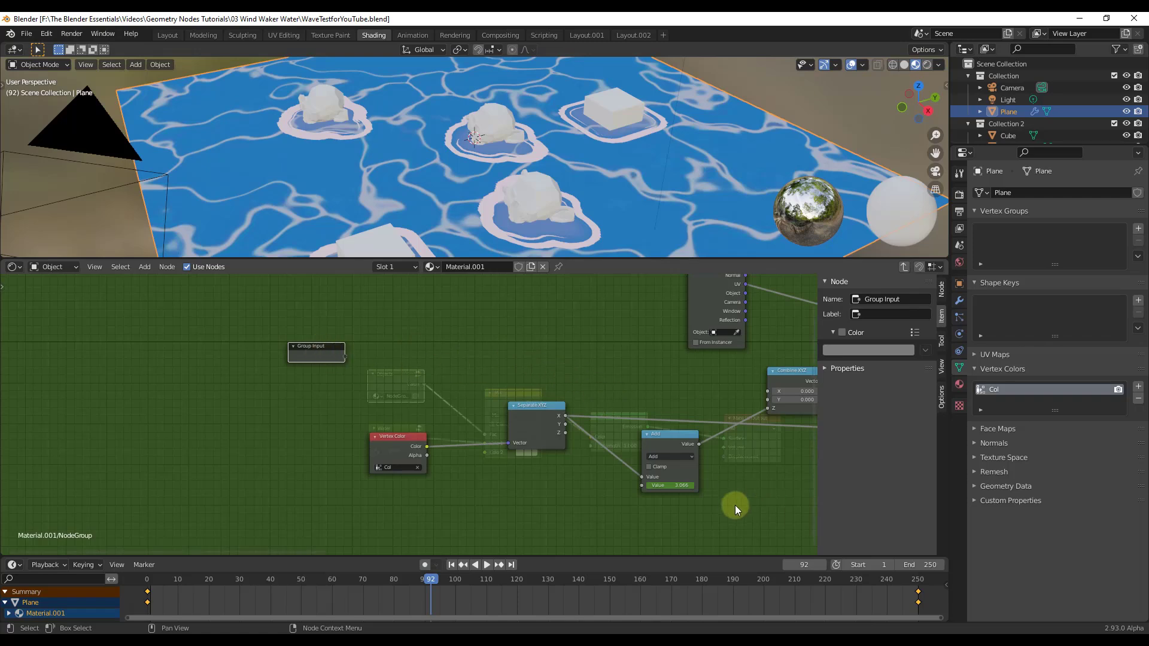
{"action": "left_click_drag", "start_coordinate": [677, 486], "coordinate": [686, 486]}
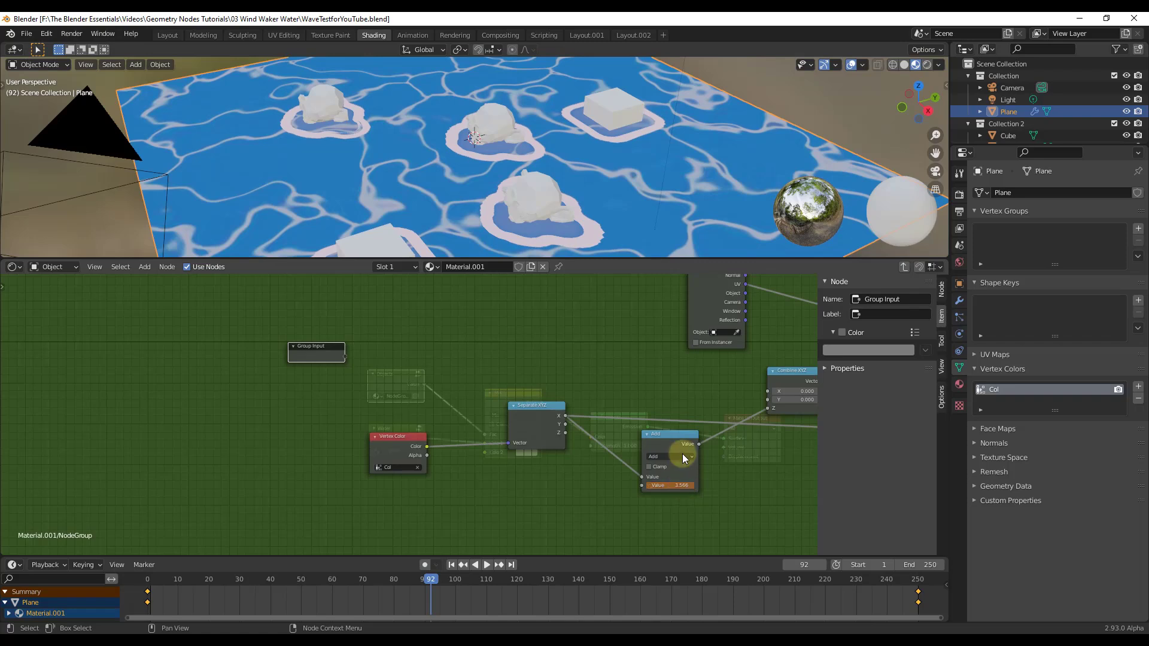
{"action": "left_click_drag", "start_coordinate": [344, 355], "coordinate": [353, 358]}
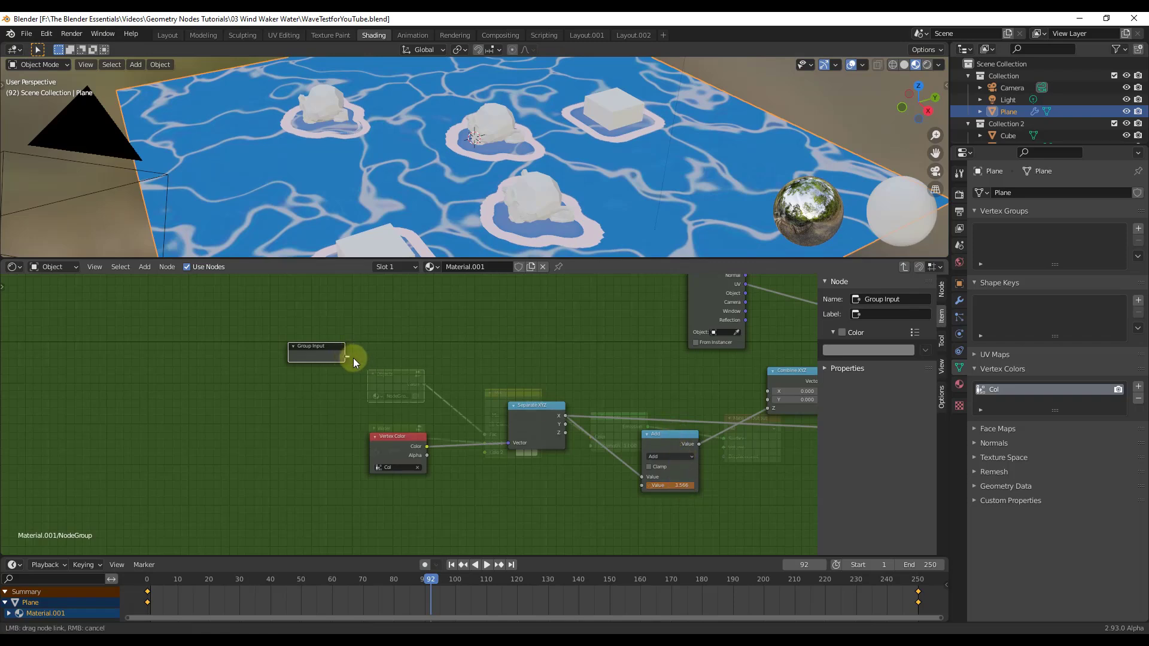
{"action": "left_click_drag", "start_coordinate": [490, 424], "coordinate": [641, 484]}
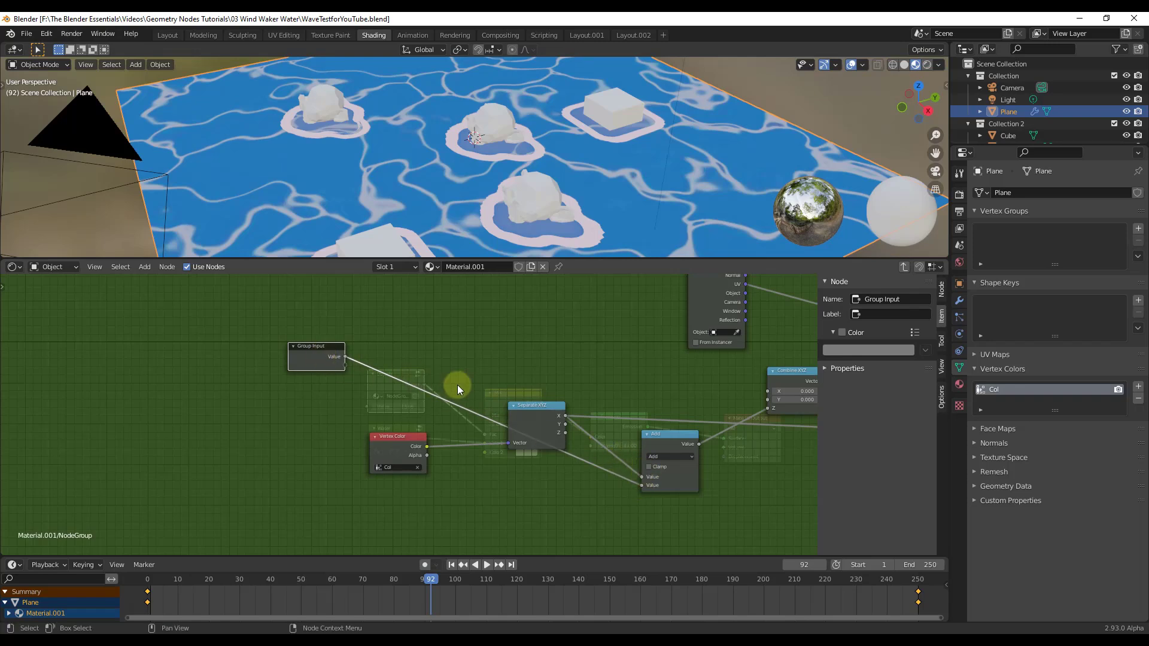
- Leave the group, move the Objects node upward away from the Water node, and set its exposed Value to 4.166
{"action": "key", "text": "Tab"}
{"action": "left_click_drag", "start_coordinate": [395, 404], "coordinate": [395, 282]}
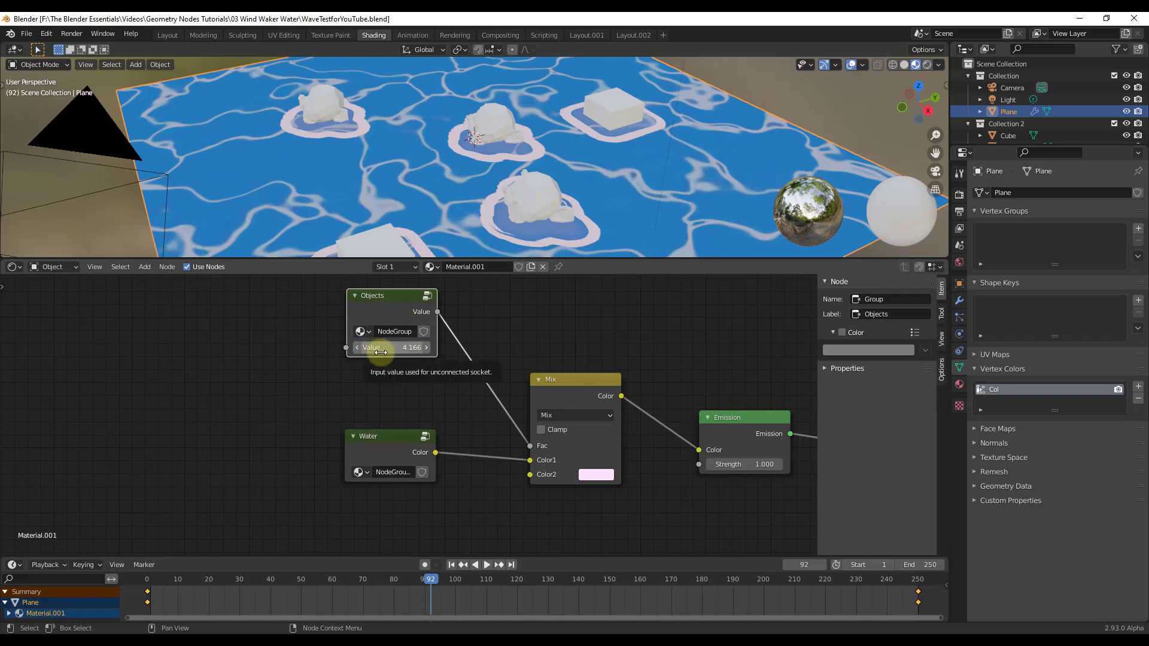
- Enter the Objects group and set the Noise Texture's Roughness to 0.641
{"action": "key", "text": "Tab"}
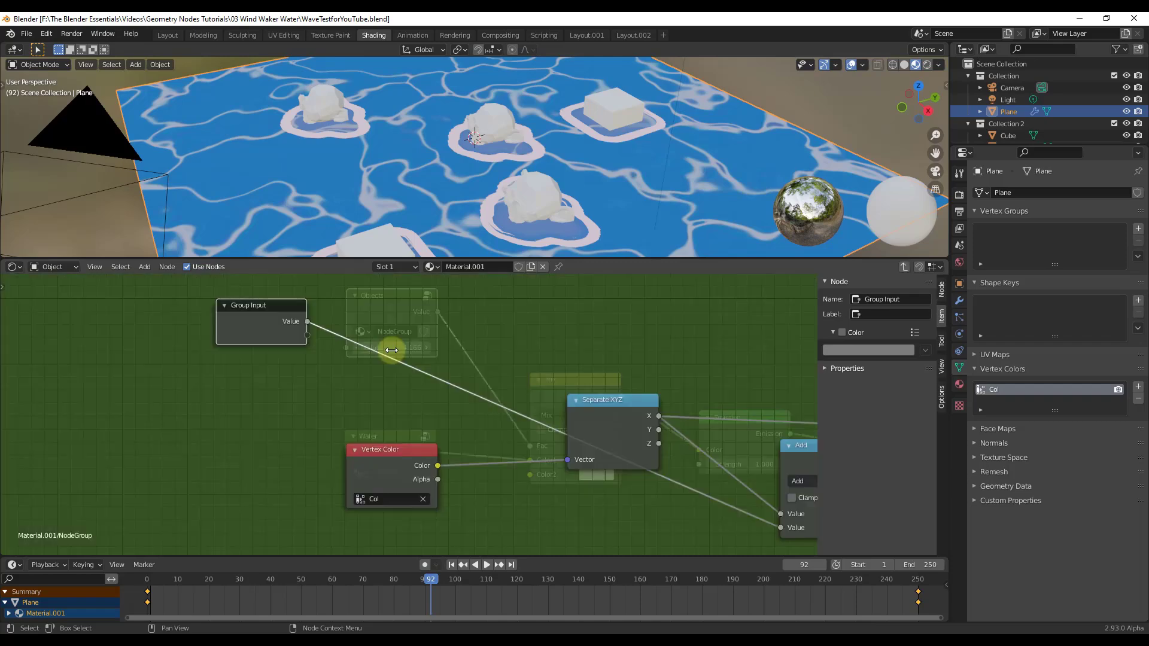
{"action": "scroll", "coordinate": [294, 340], "scroll_direction": "down", "scroll_amount": 2}
{"action": "middle_click_drag", "start_coordinate": [295, 341], "coordinate": [469, 402]}
{"action": "scroll", "coordinate": [469, 402], "scroll_direction": "up", "scroll_amount": 2}
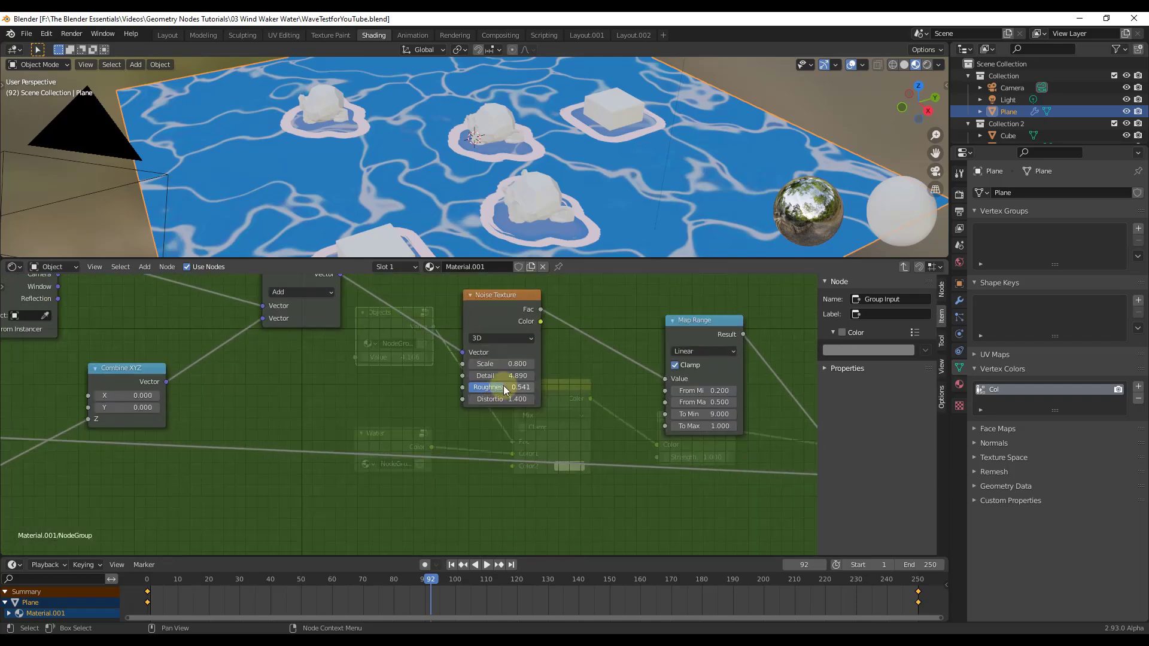
{"action": "left_click_drag", "start_coordinate": [503, 385], "coordinate": [530, 386]}
- Expose the Noise Texture's Roughness by linking it from the Group Input node, and leave the group
{"action": "scroll", "coordinate": [472, 389], "scroll_direction": "down", "scroll_amount": 4}
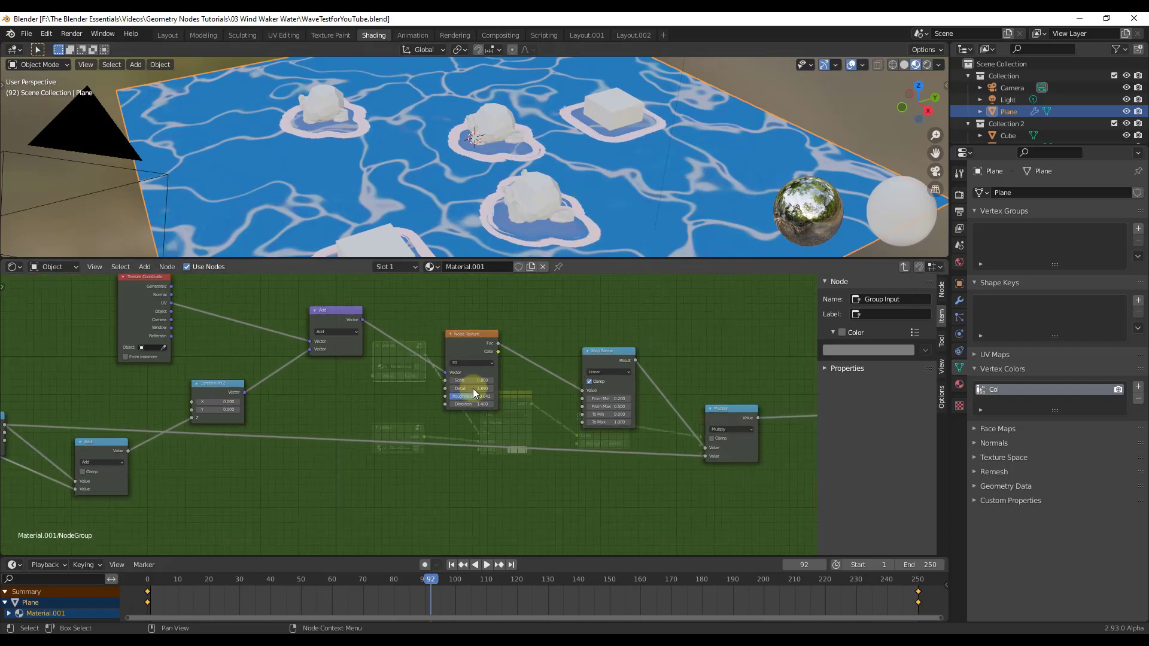
{"action": "middle_click_drag", "start_coordinate": [511, 375], "coordinate": [530, 371]}
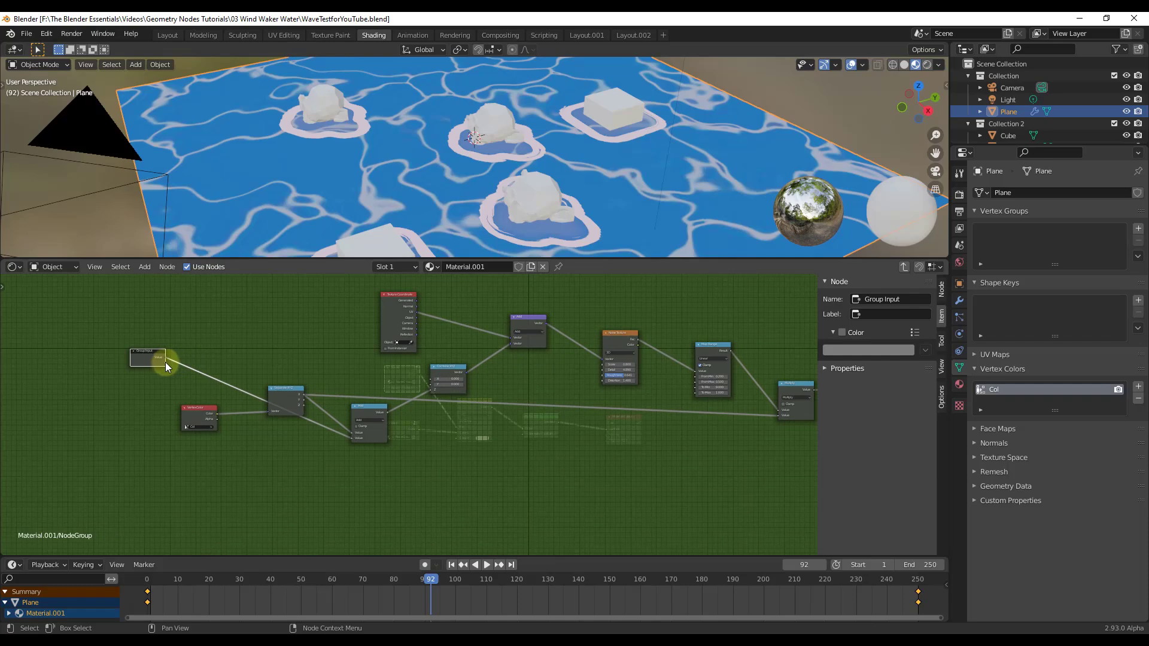
{"action": "left_click_drag", "start_coordinate": [165, 361], "coordinate": [601, 377]}
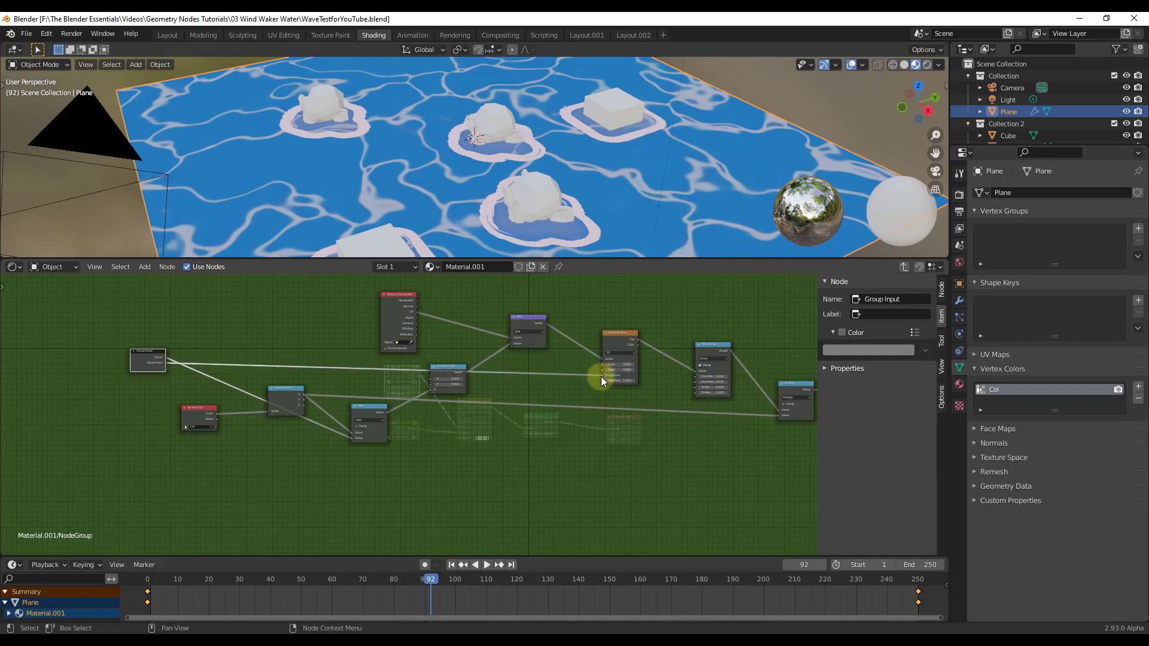
{"action": "scroll", "coordinate": [119, 360], "scroll_direction": "up", "scroll_amount": 2}
{"action": "middle_click_drag", "start_coordinate": [120, 361], "coordinate": [529, 420]}
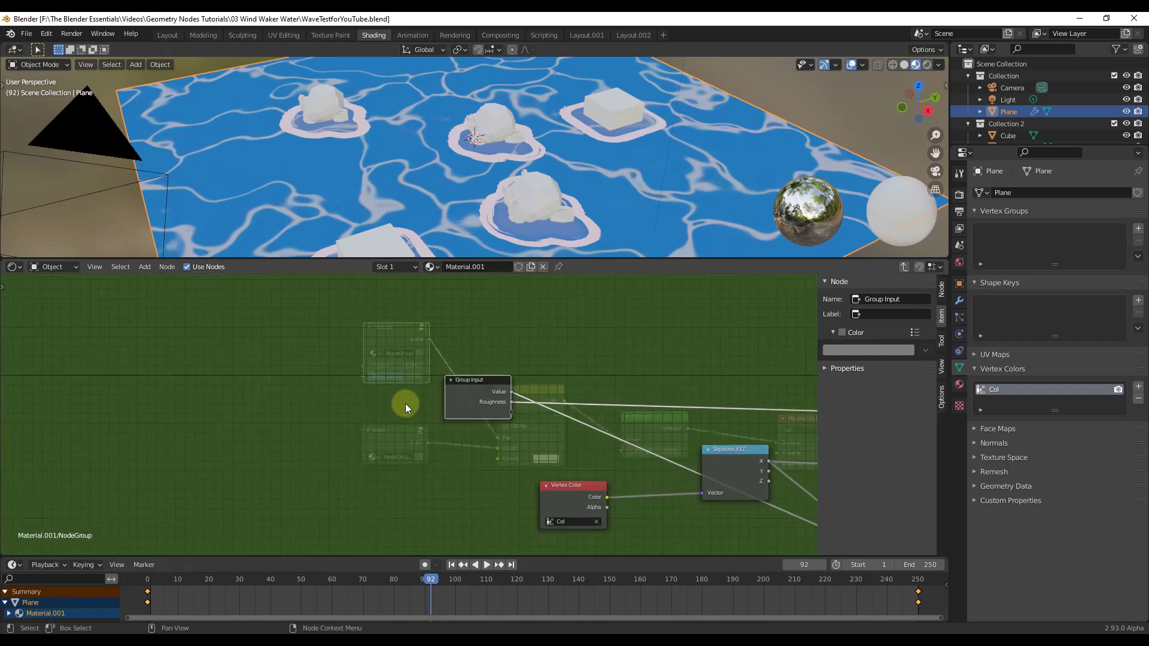
{"action": "key", "text": "Tab"}
- On the Objects group node, set the exposed Roughness to 0.616 and Value to 4.966
{"action": "scroll", "coordinate": [405, 366], "scroll_direction": "up", "scroll_amount": 1}
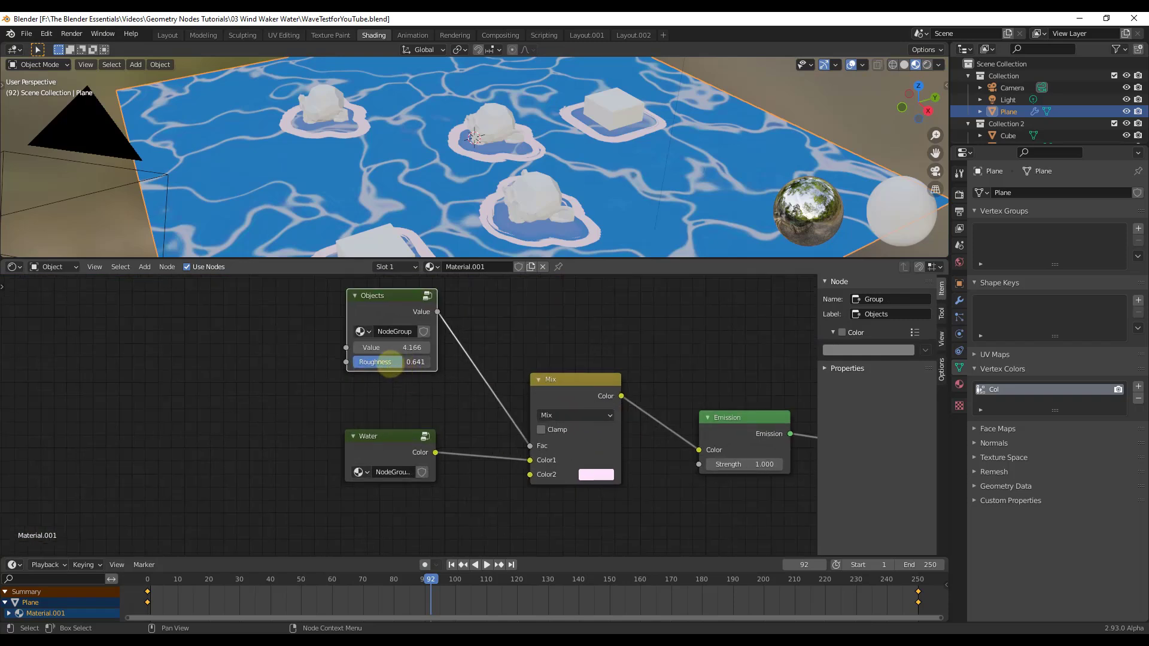
{"action": "left_click_drag", "start_coordinate": [390, 363], "coordinate": [379, 351]}
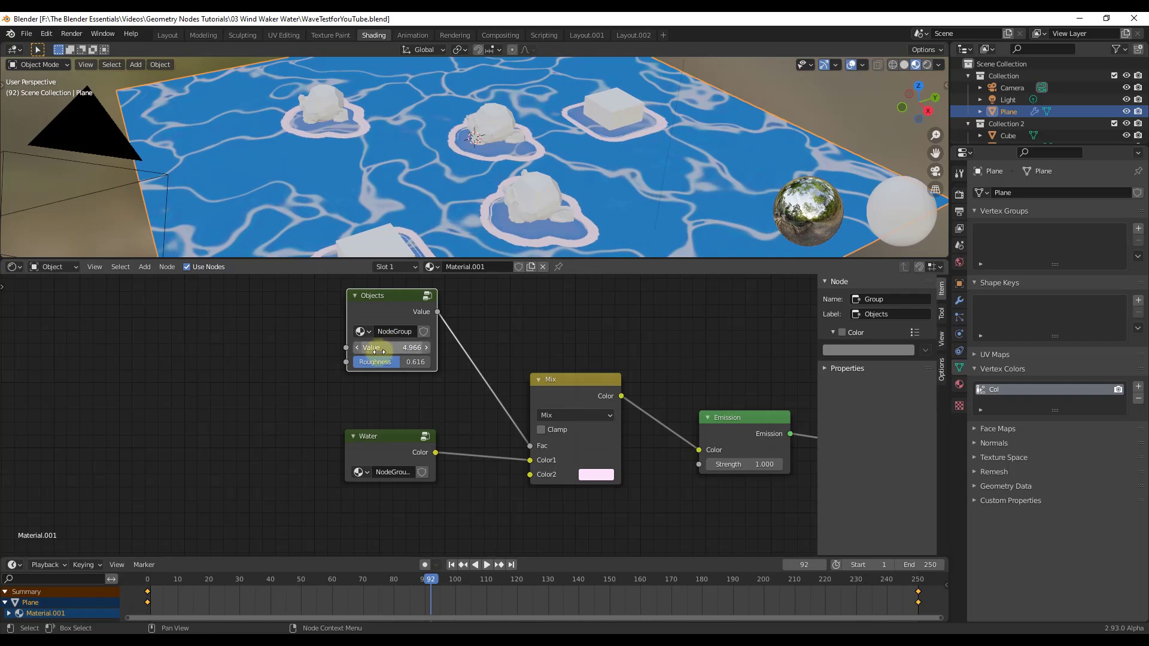
{"action": "scroll", "coordinate": [419, 350], "scroll_direction": "down", "scroll_amount": 2}
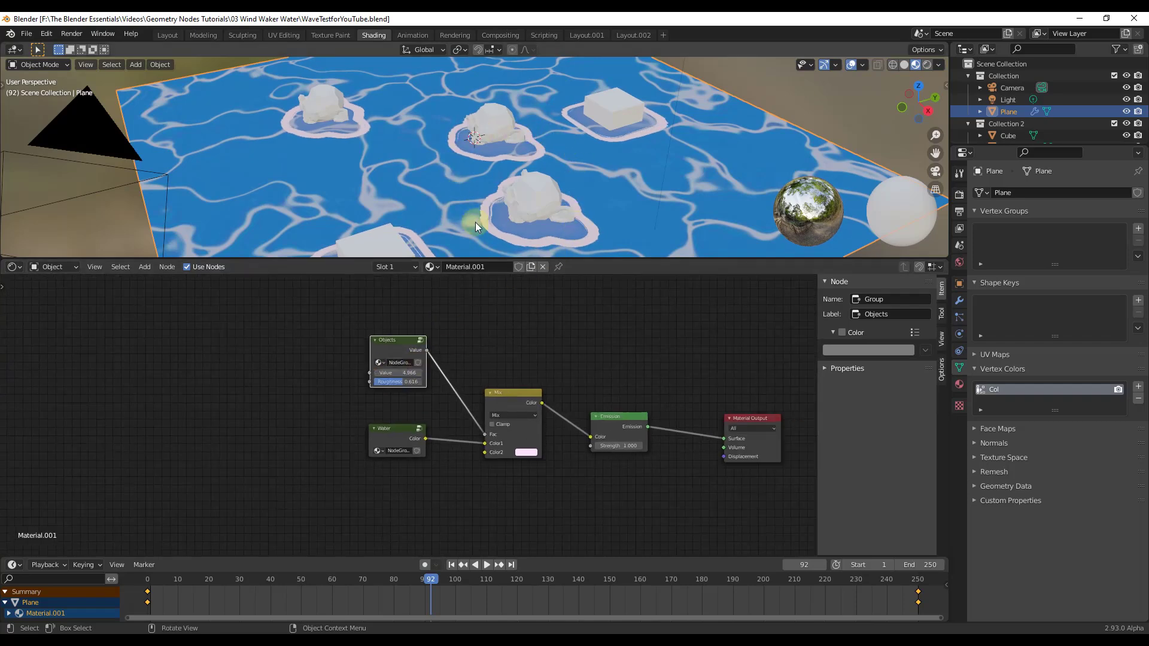
- Enter the Objects group again to review its Group Input connections, and leave it
{"action": "scroll", "coordinate": [378, 347], "scroll_direction": "up", "scroll_amount": 2}
{"action": "middle_click_drag", "start_coordinate": [397, 374], "coordinate": [508, 375]}
{"action": "scroll", "coordinate": [508, 375], "scroll_direction": "up", "scroll_amount": 2}
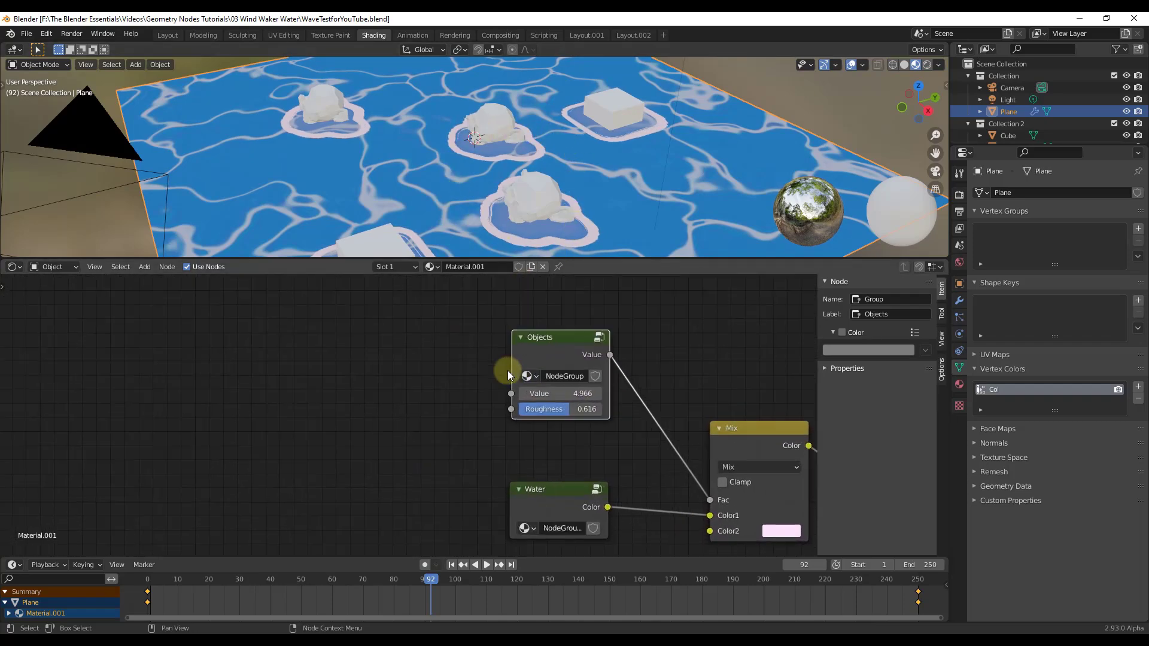
{"action": "key", "text": "Tab"}
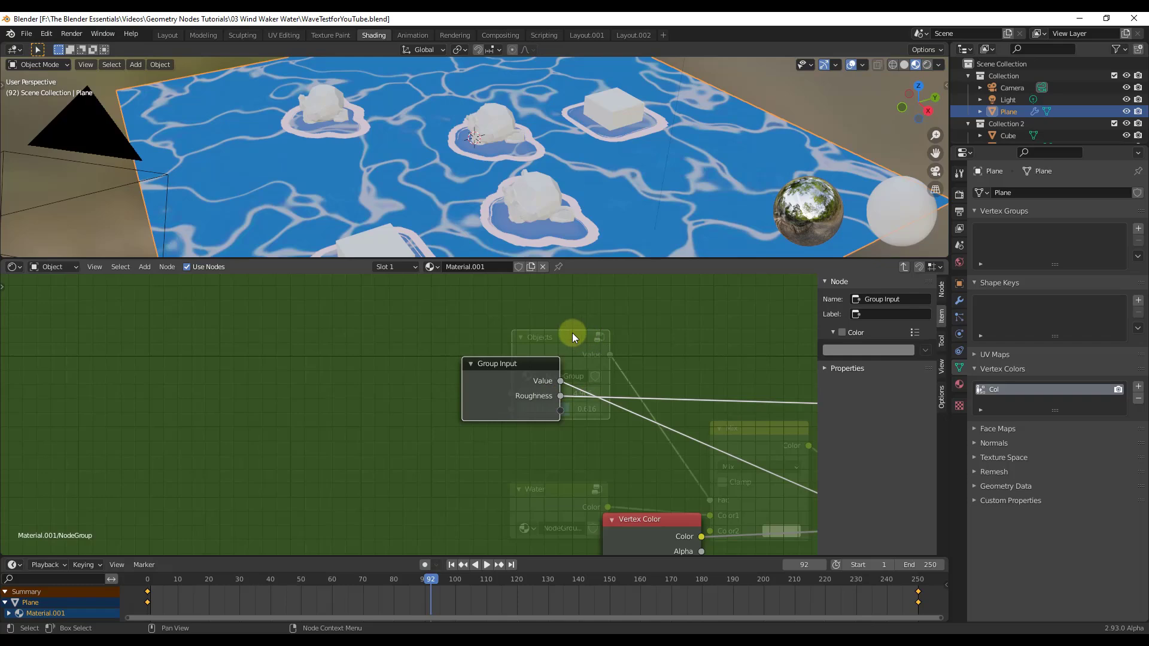
{"action": "scroll", "coordinate": [598, 412], "scroll_direction": "down", "scroll_amount": 3}
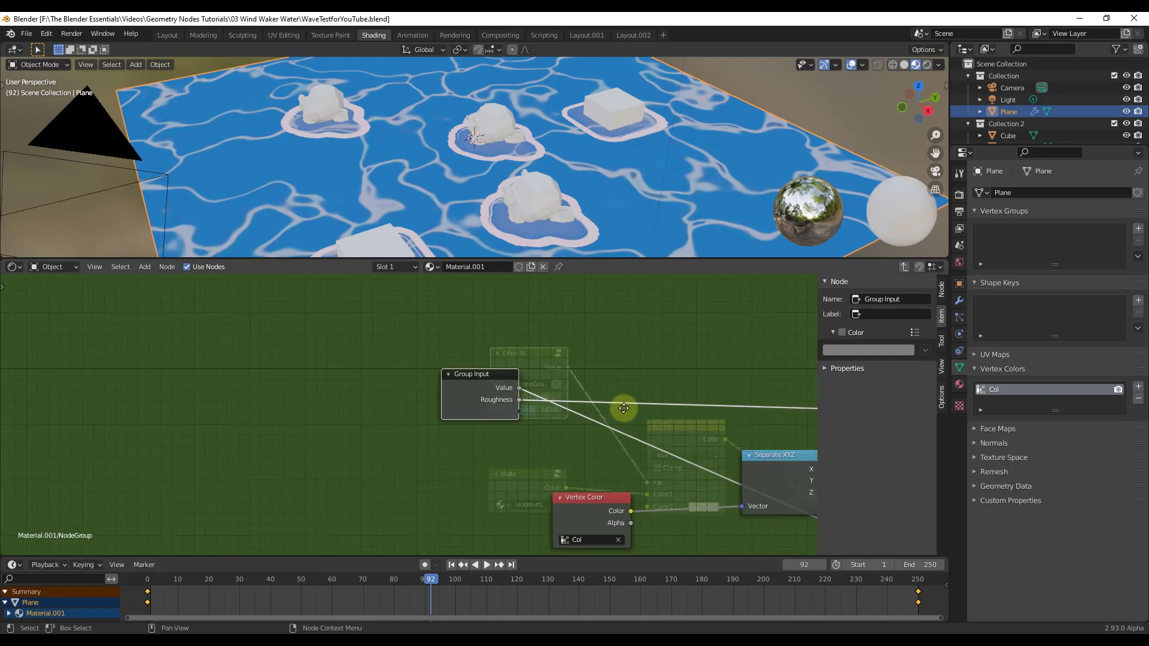
{"action": "key", "text": "Tab"}
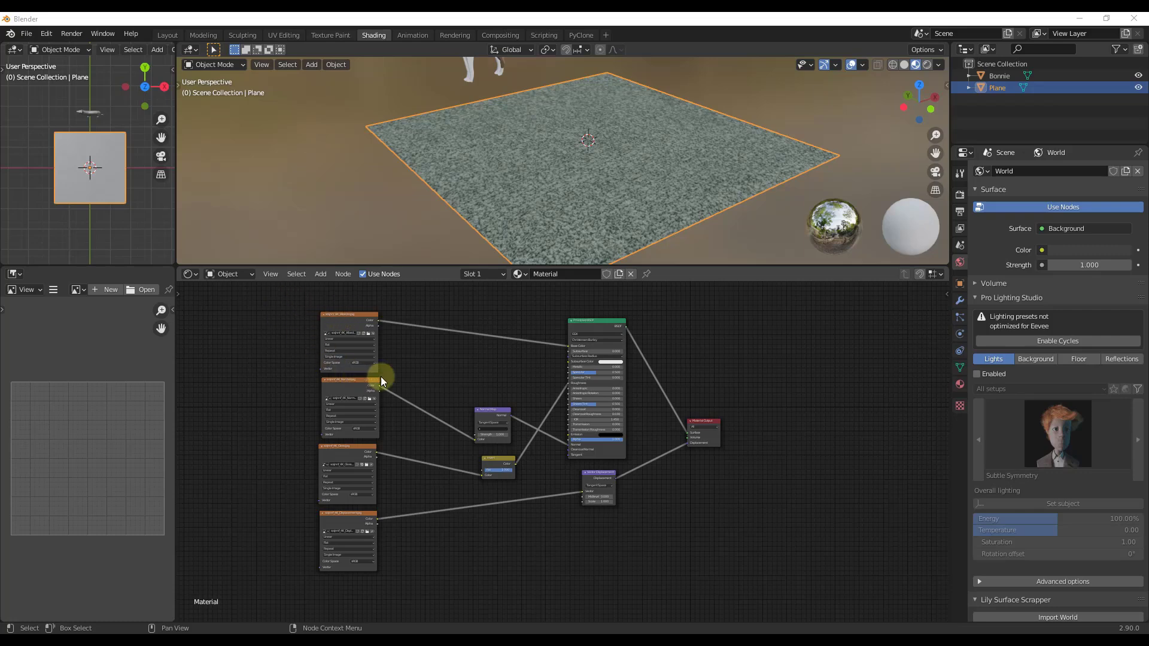
- In the plane's PBR material, add a Frame node in the empty space beside the Albedo image texture
{"action": "middle_click_drag", "start_coordinate": [479, 385], "coordinate": [605, 387]}
{"action": "scroll", "coordinate": [605, 387], "scroll_direction": "down", "scroll_amount": 1}
{"action": "scroll", "coordinate": [476, 351], "scroll_direction": "up", "scroll_amount": 1}
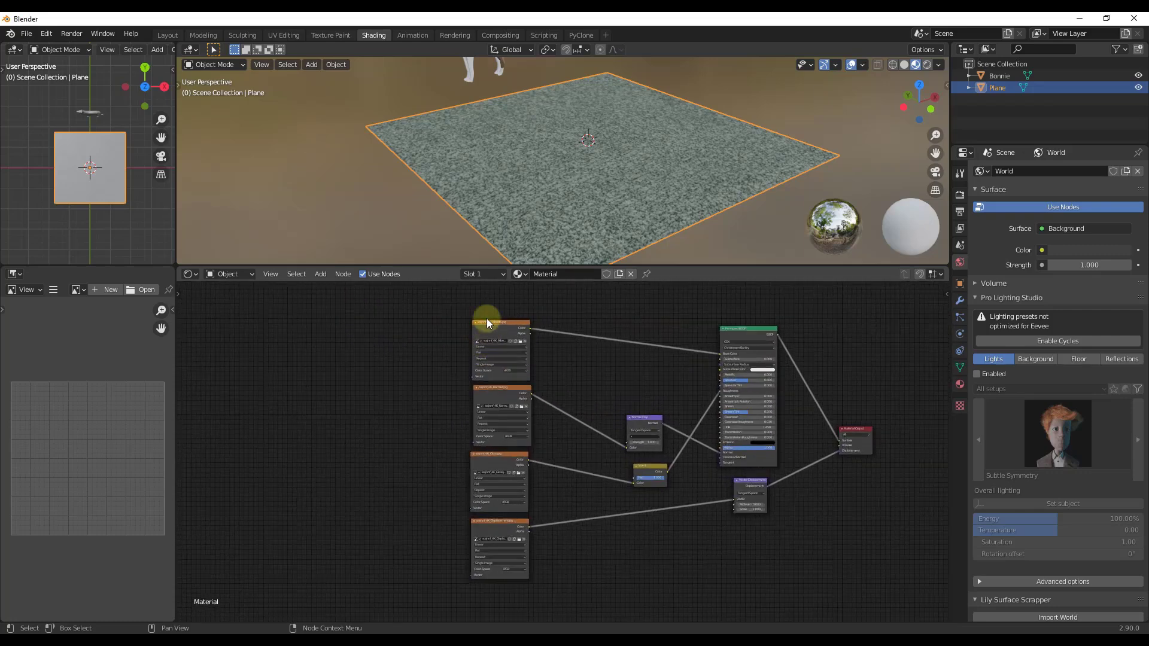
{"action": "scroll", "coordinate": [491, 344], "scroll_direction": "up", "scroll_amount": 2}
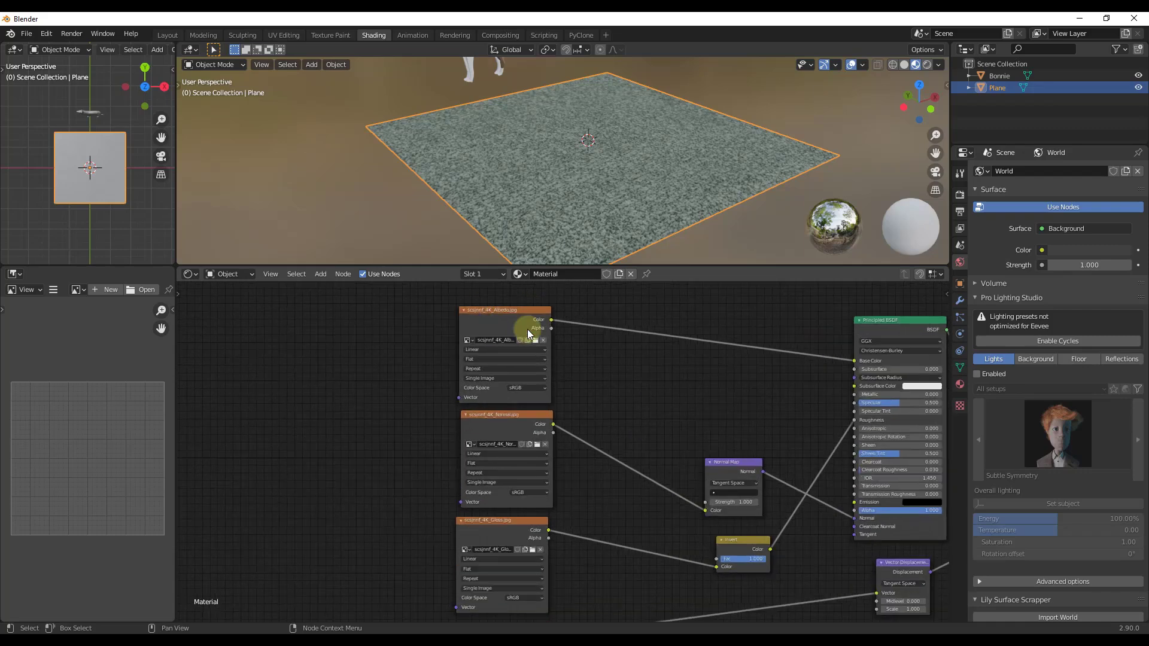
{"action": "scroll", "coordinate": [598, 518], "scroll_direction": "down", "scroll_amount": 3}
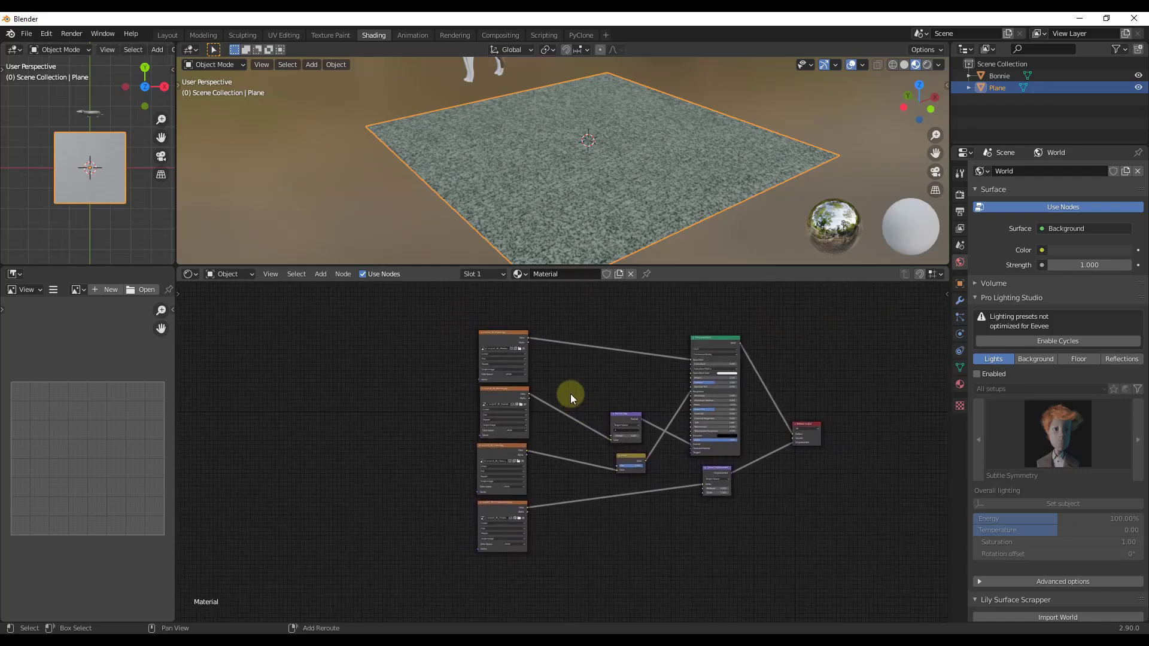
{"action": "key", "text": "shift+a"}
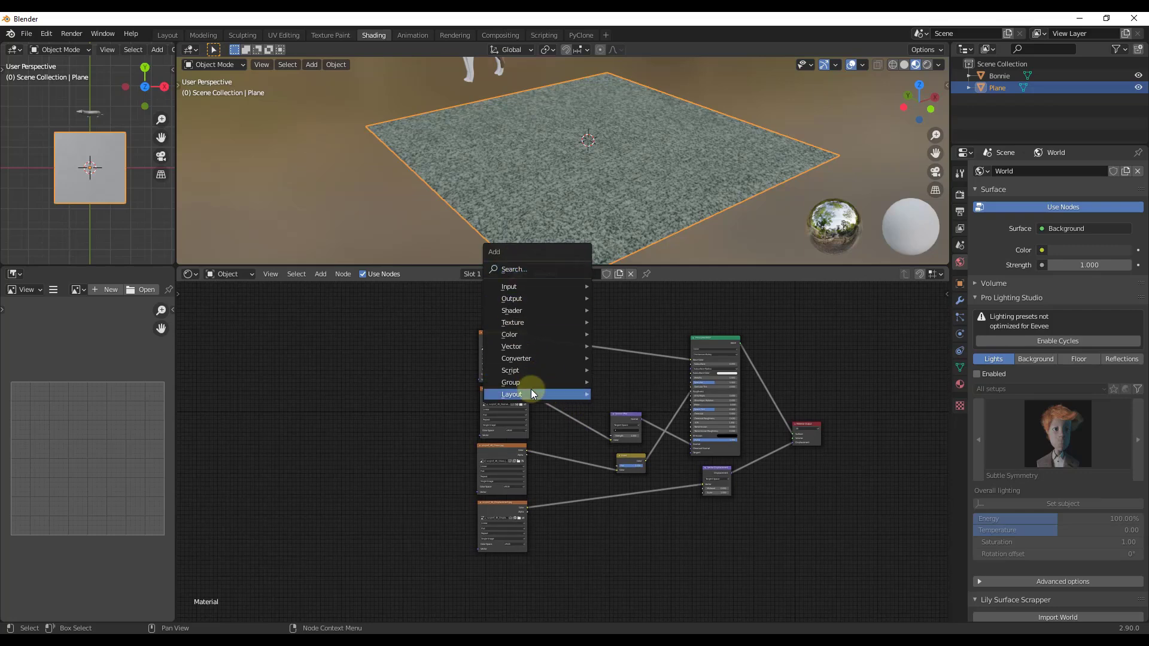
{"action": "mouse_move", "coordinate": [529, 394]}
{"action": "left_click", "coordinate": [633, 395]}
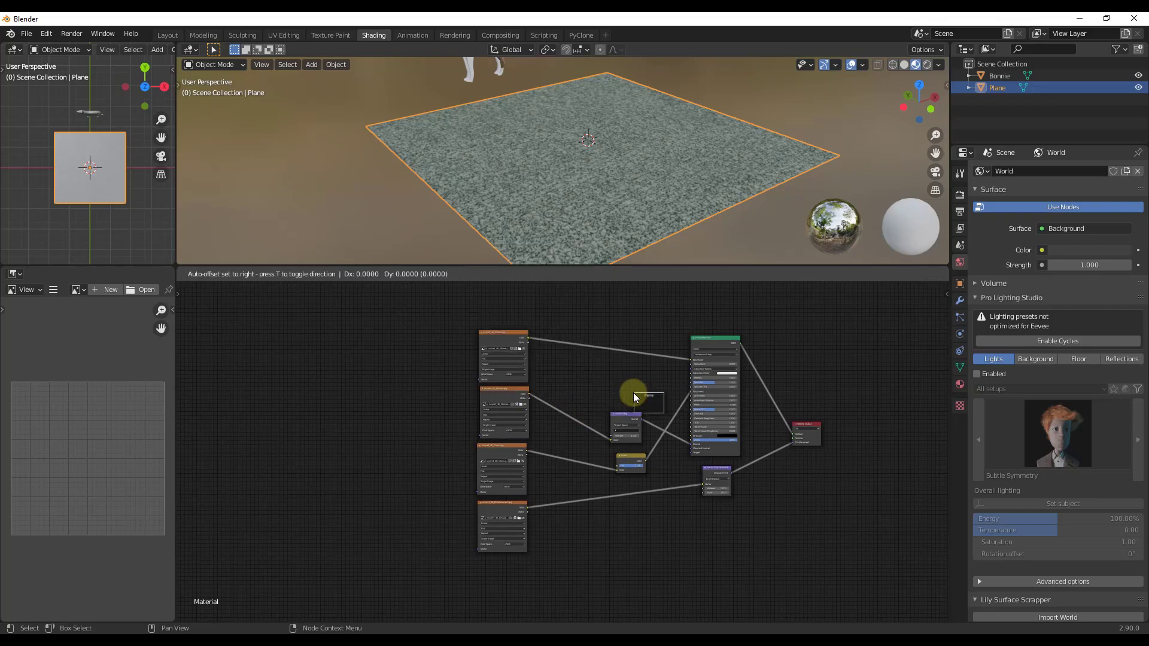
{"action": "left_click", "coordinate": [373, 329]}
- Enlarge the frame in width and height until it is about as tall as the column of four image textures
{"action": "scroll", "coordinate": [374, 330], "scroll_direction": "up", "scroll_amount": 4}
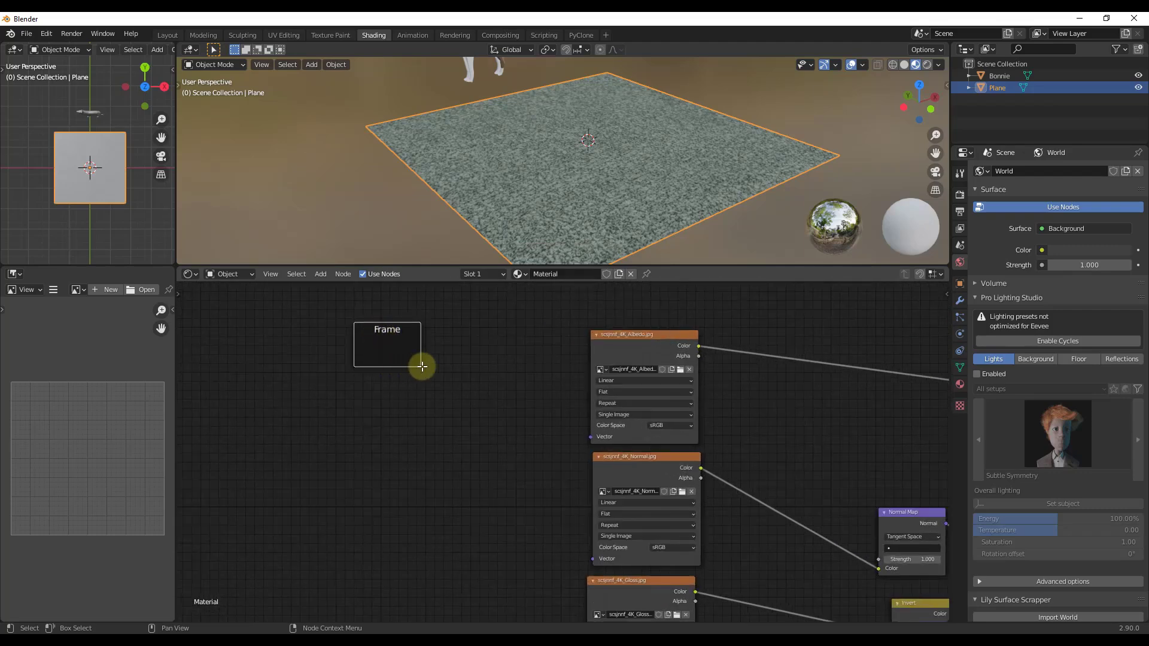
{"action": "left_click_drag", "start_coordinate": [395, 365], "coordinate": [380, 619]}
{"action": "left_click_drag", "start_coordinate": [421, 467], "coordinate": [549, 462]}
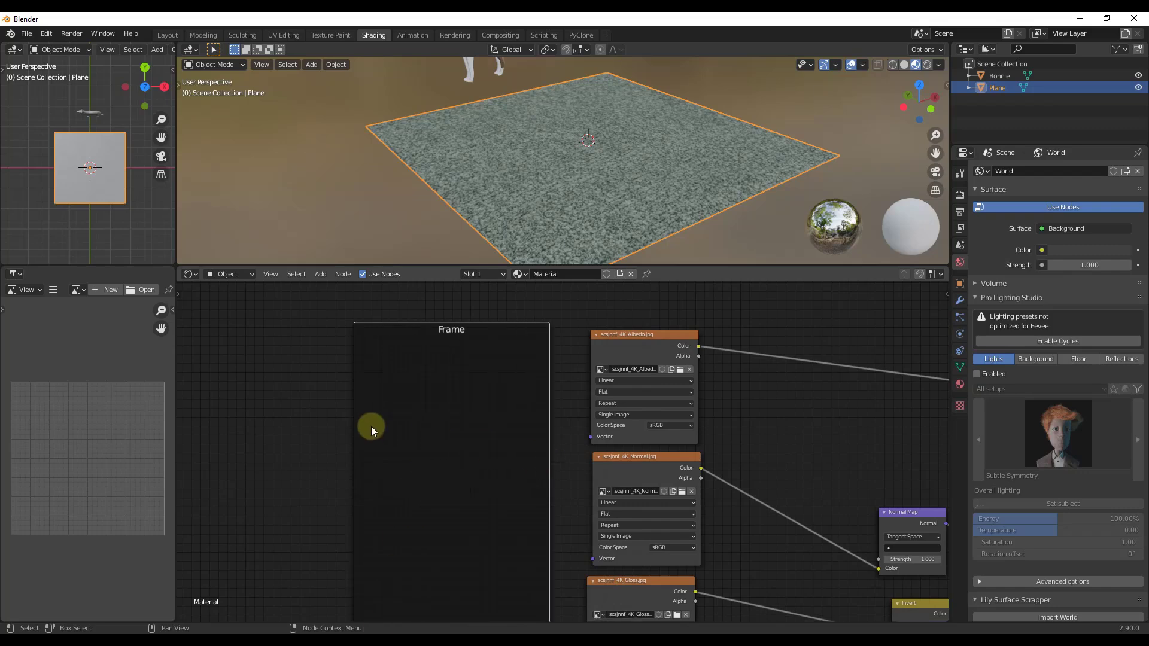
{"action": "left_click_drag", "start_coordinate": [354, 425], "coordinate": [228, 425]}
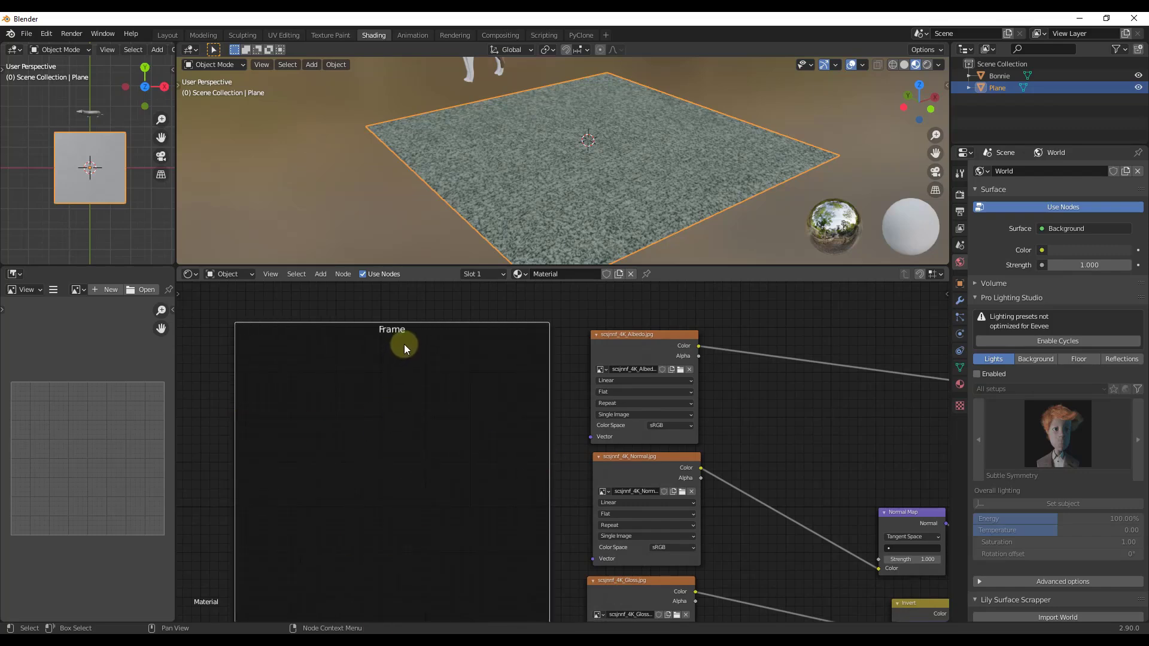
{"action": "scroll", "coordinate": [431, 375], "scroll_direction": "down", "scroll_amount": 2}
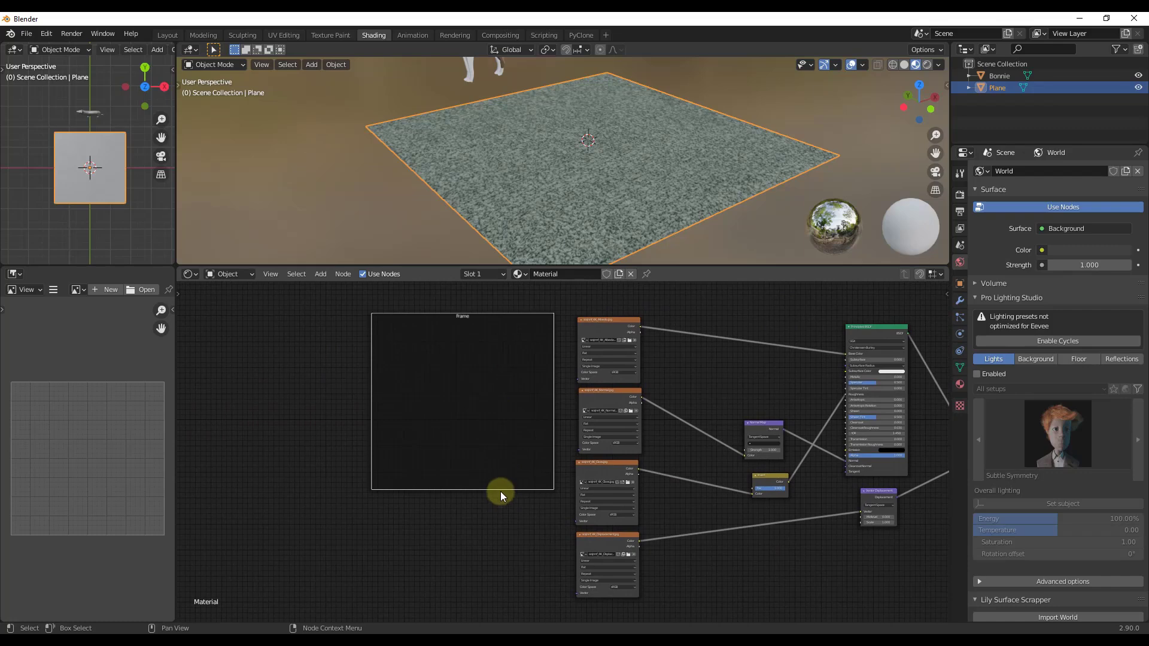
{"action": "left_click_drag", "start_coordinate": [500, 487], "coordinate": [497, 594]}
{"action": "scroll", "coordinate": [634, 445], "scroll_direction": "down", "scroll_amount": 2}
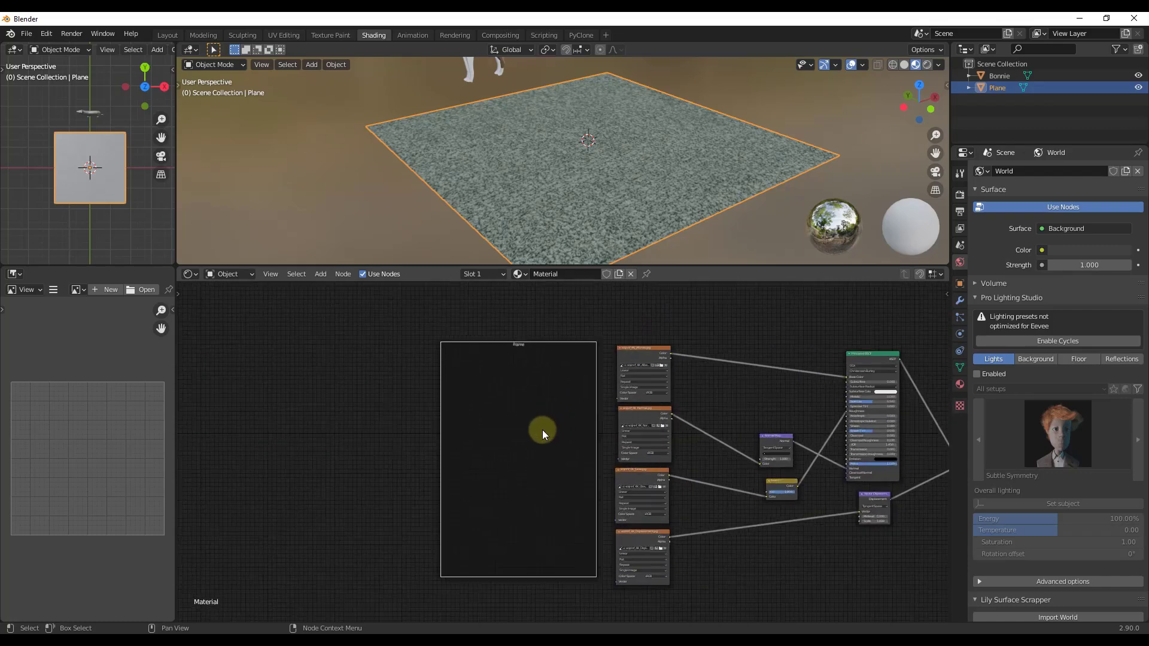
{"action": "scroll", "coordinate": [536, 404], "scroll_direction": "up", "scroll_amount": 1}
{"action": "middle_click_drag", "start_coordinate": [554, 392], "coordinate": [592, 387]}
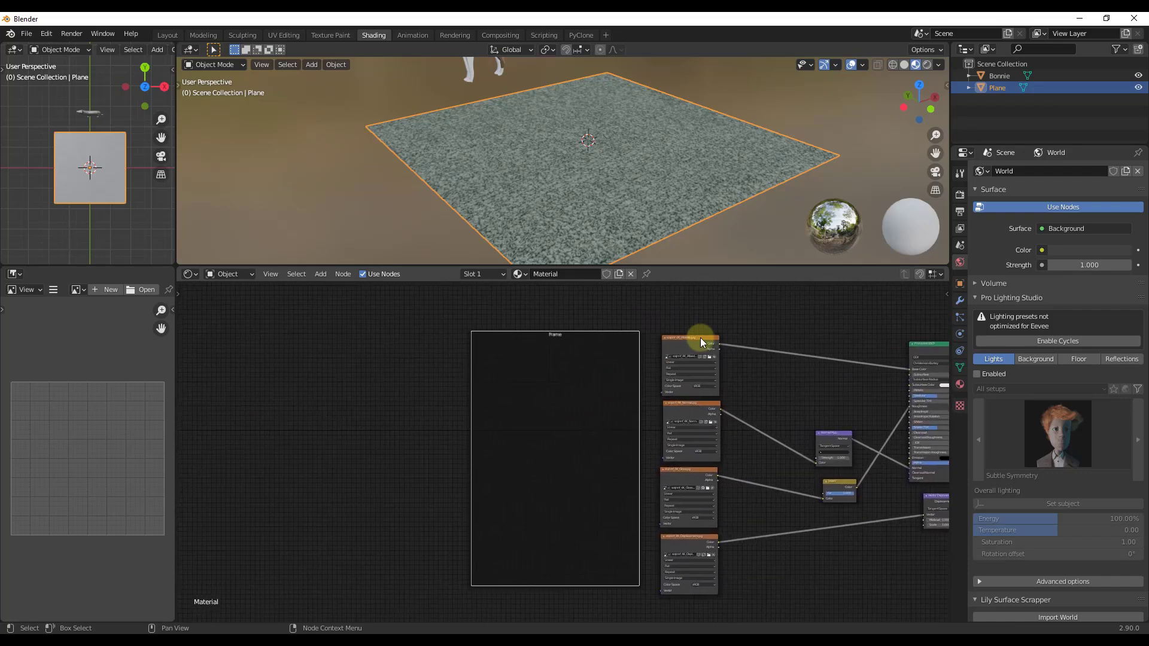
- Move the Albedo, Normal, Gloss and displacement image textures into the frame, stacked in that order
{"action": "left_click_drag", "start_coordinate": [687, 335], "coordinate": [562, 342]}
{"action": "left_click_drag", "start_coordinate": [695, 404], "coordinate": [564, 396]}
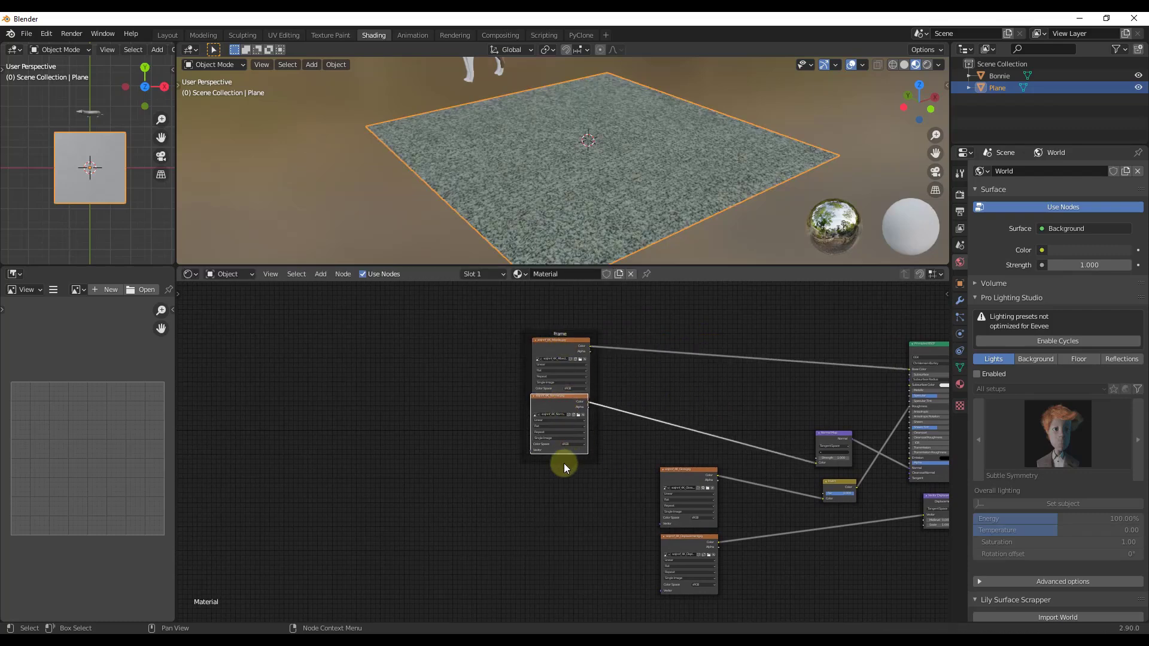
{"action": "left_click_drag", "start_coordinate": [671, 478], "coordinate": [549, 461]}
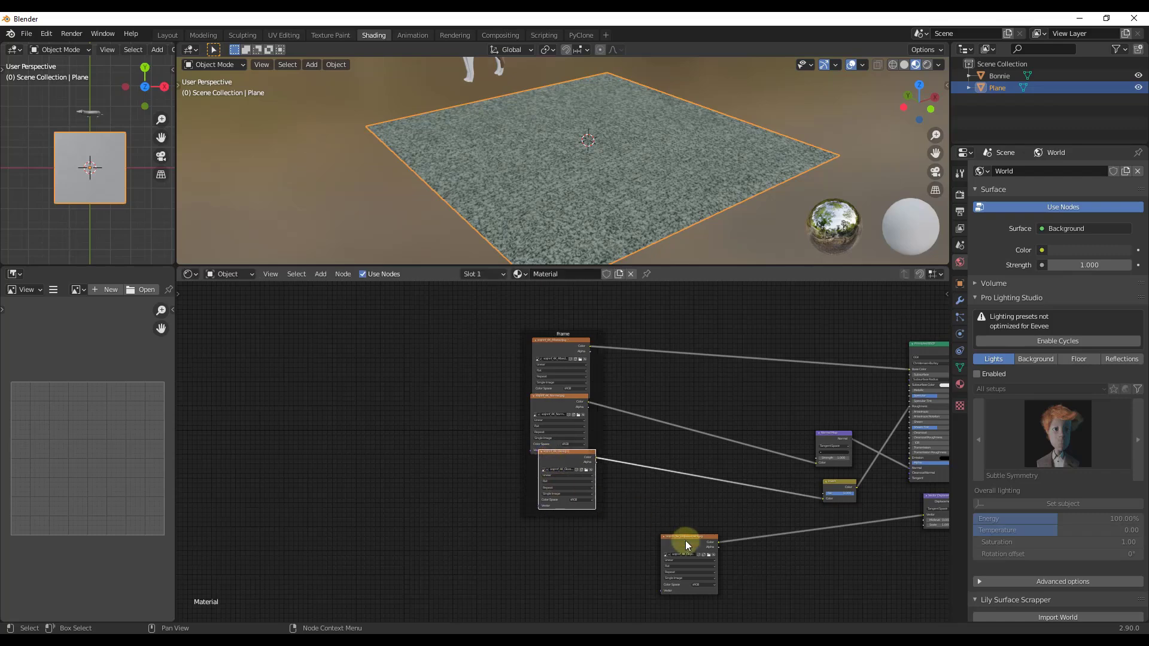
{"action": "left_click_drag", "start_coordinate": [685, 547], "coordinate": [560, 534]}
- Align the framed image textures in one column and space them out so that they no longer overlap
{"action": "left_click_drag", "start_coordinate": [555, 464], "coordinate": [557, 477]}
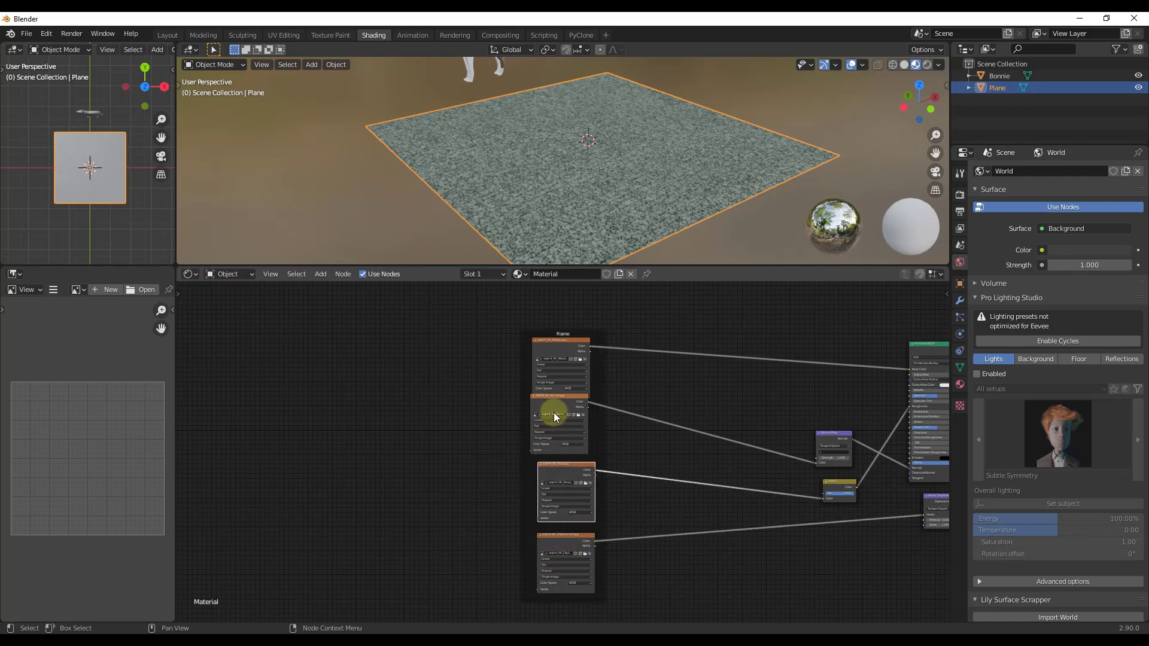
{"action": "left_click_drag", "start_coordinate": [554, 411], "coordinate": [562, 402]}
{"action": "left_click_drag", "start_coordinate": [560, 341], "coordinate": [561, 332]}
{"action": "left_click_drag", "start_coordinate": [559, 401], "coordinate": [560, 398]}
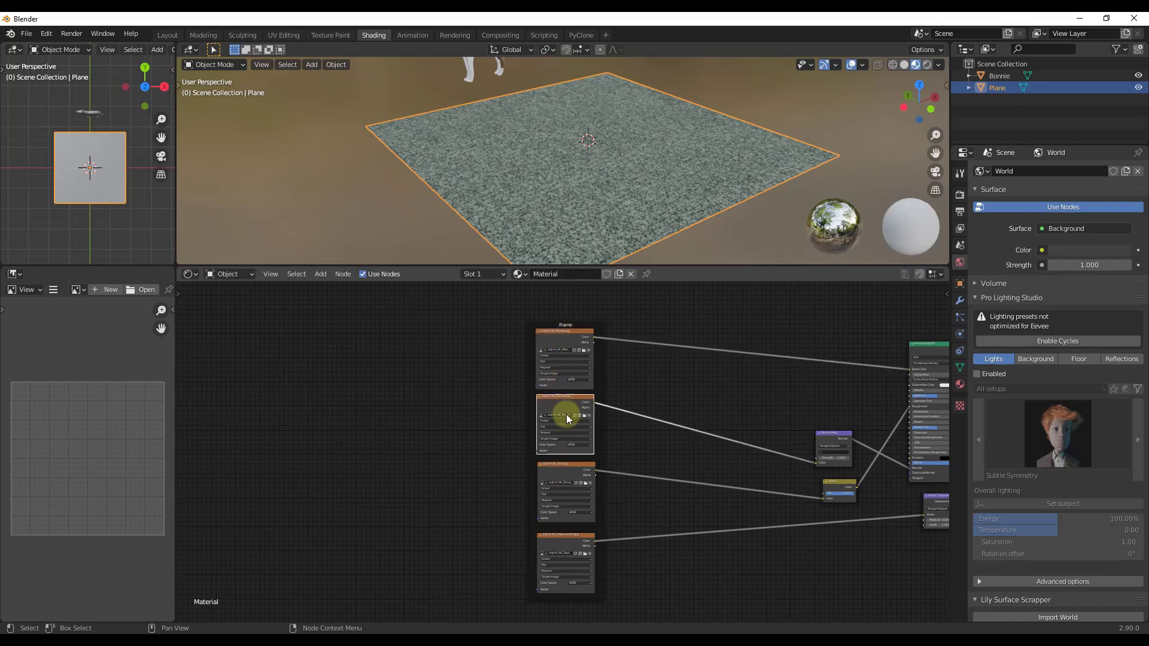
- Label the frame "Material Images" and move it with its textures closer to the Normal Map and Invert nodes
{"action": "left_click", "coordinate": [561, 323]}
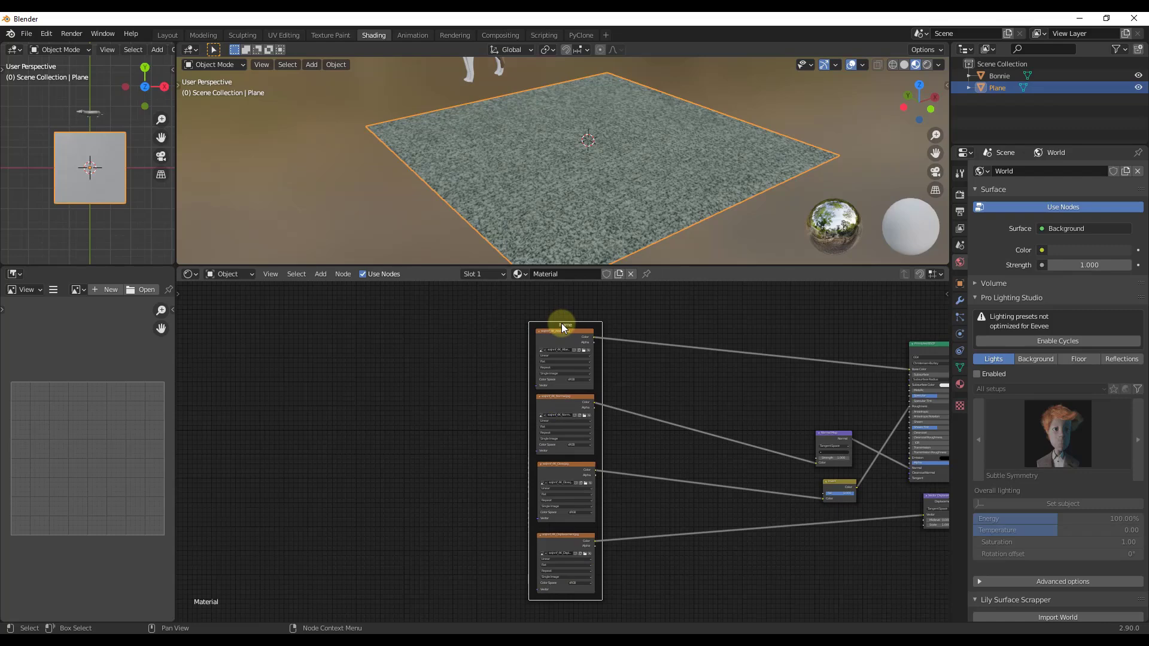
{"action": "key", "text": "n"}
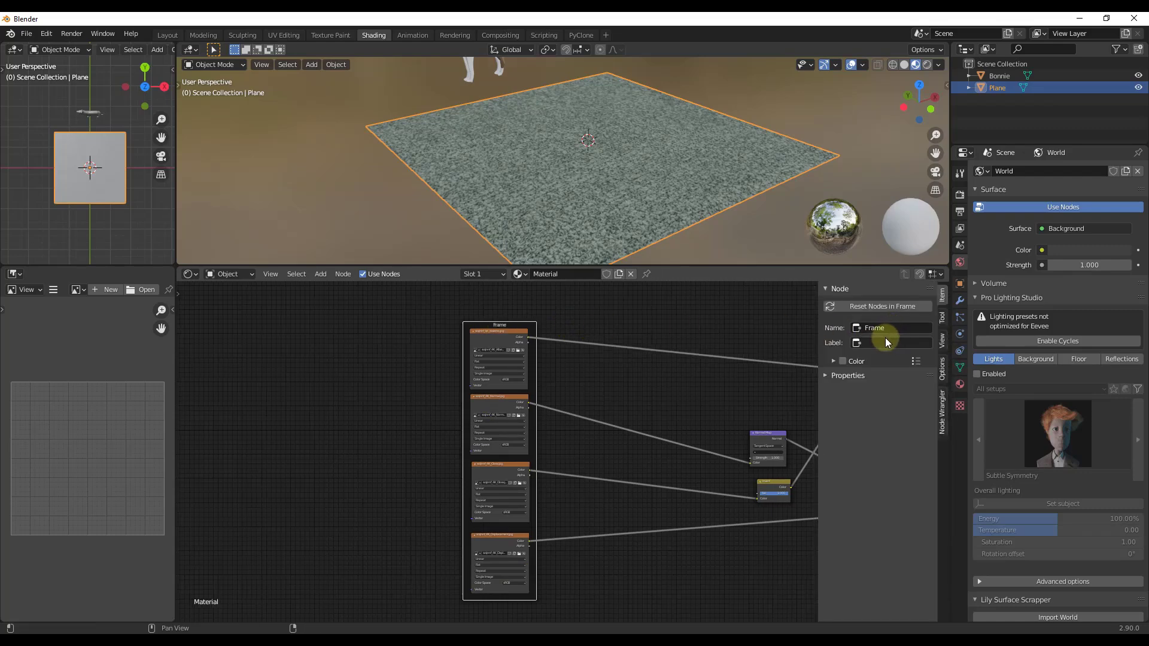
{"action": "left_click", "coordinate": [865, 345]}
{"action": "type", "text": "Material Images"}
{"action": "key", "text": "Return"}
{"action": "left_click_drag", "start_coordinate": [495, 324], "coordinate": [616, 328]}
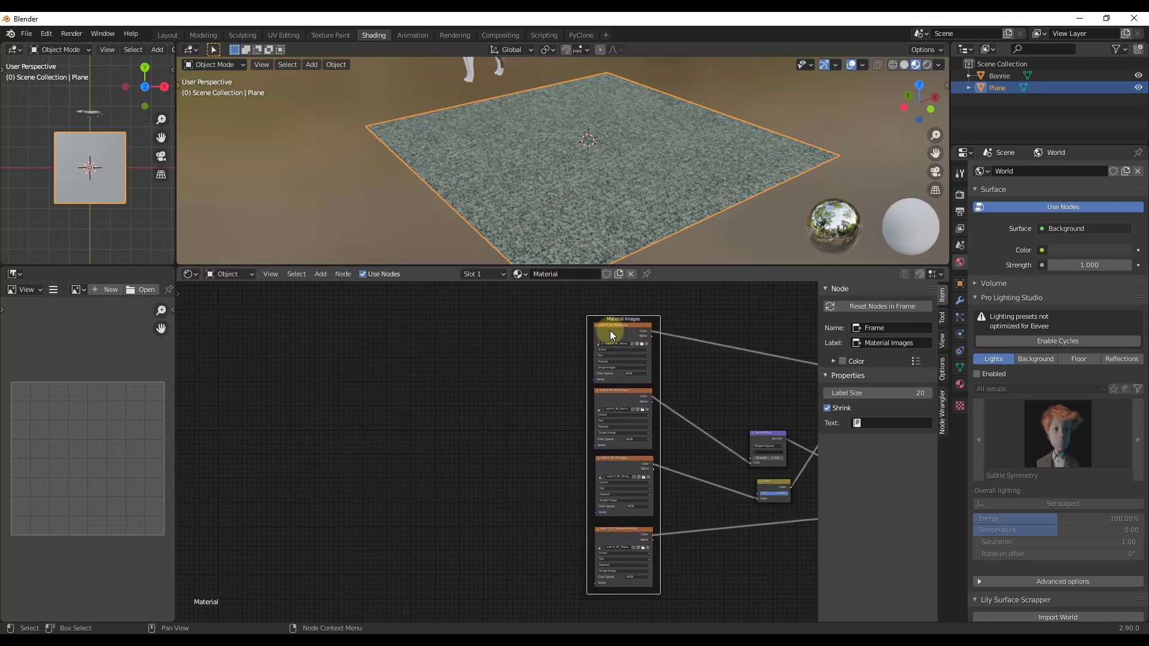
- Try a custom color on the Material Images frame and turn it off again
{"action": "scroll", "coordinate": [651, 349], "scroll_direction": "down", "scroll_amount": 2}
{"action": "scroll", "coordinate": [607, 320], "scroll_direction": "up", "scroll_amount": 4}
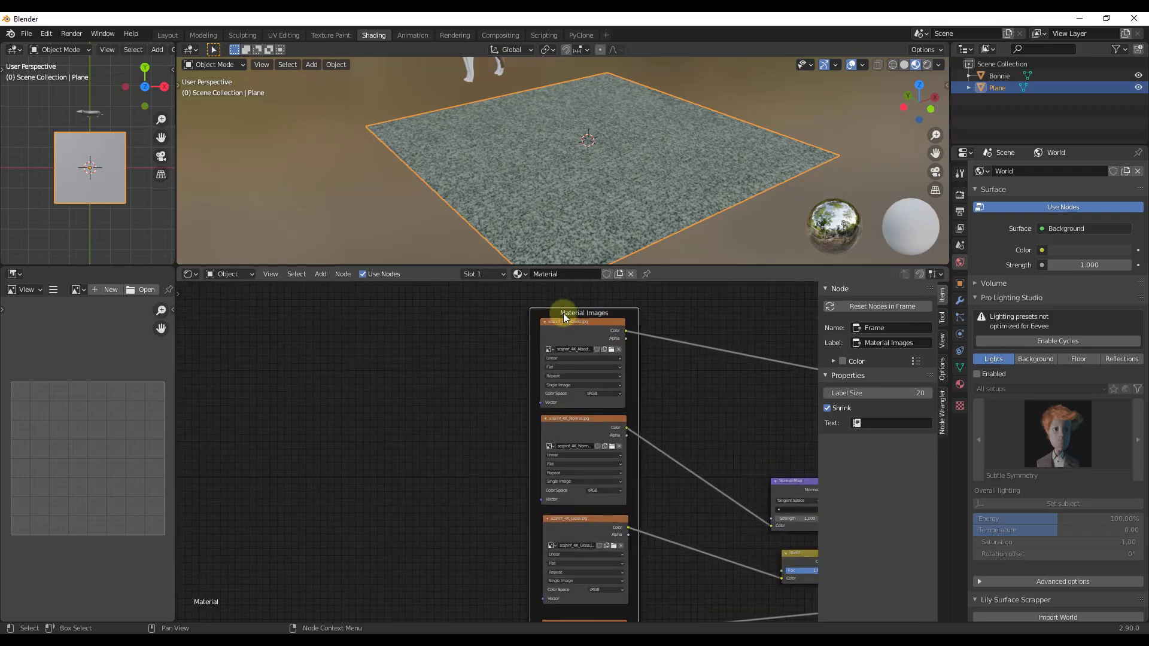
{"action": "scroll", "coordinate": [607, 315], "scroll_direction": "down", "scroll_amount": 2}
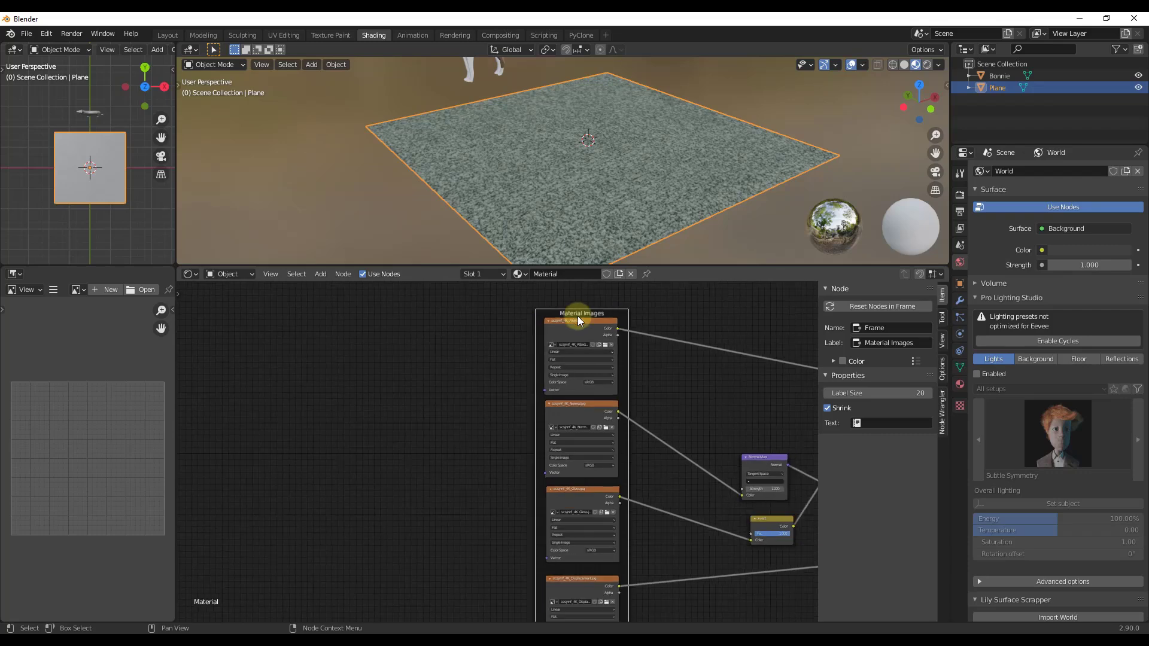
{"action": "left_click", "coordinate": [842, 361]}
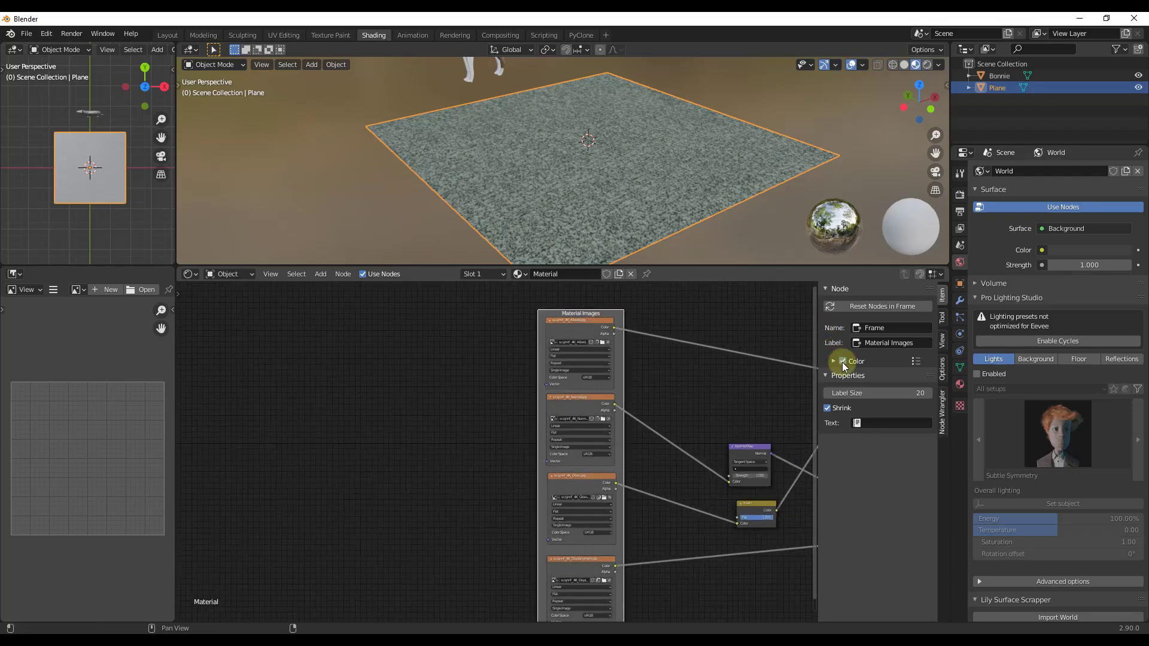
{"action": "left_click", "coordinate": [842, 361]}
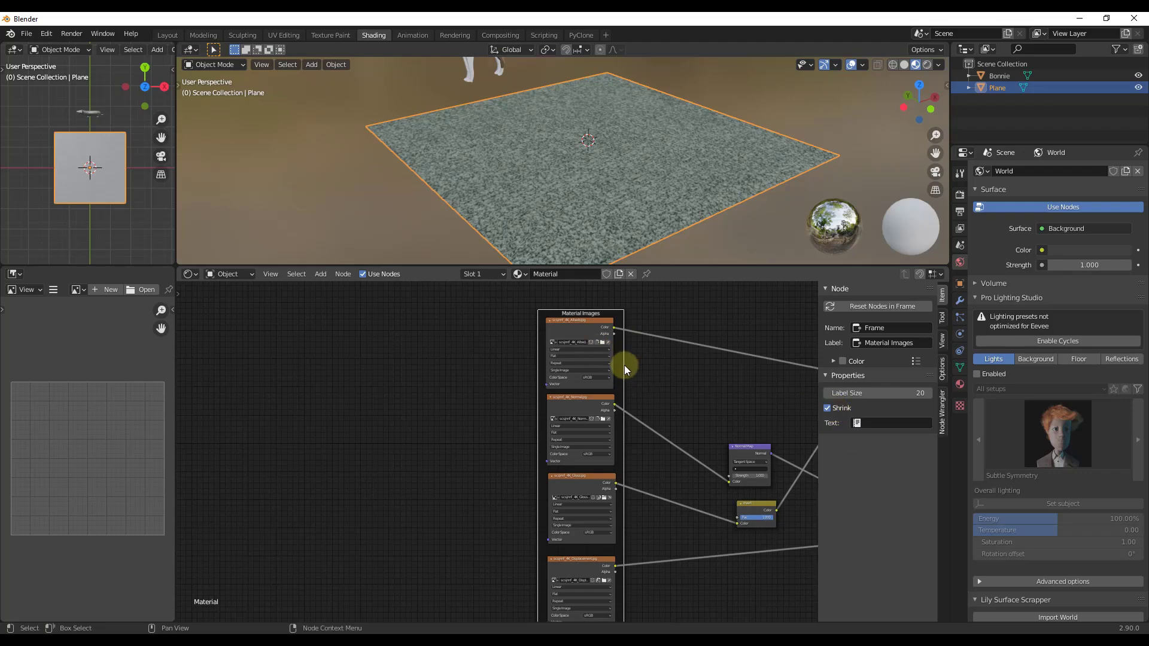
- Reposition the Material Images frame together with the four image textures it holds
{"action": "left_click_drag", "start_coordinate": [623, 365], "coordinate": [639, 376]}
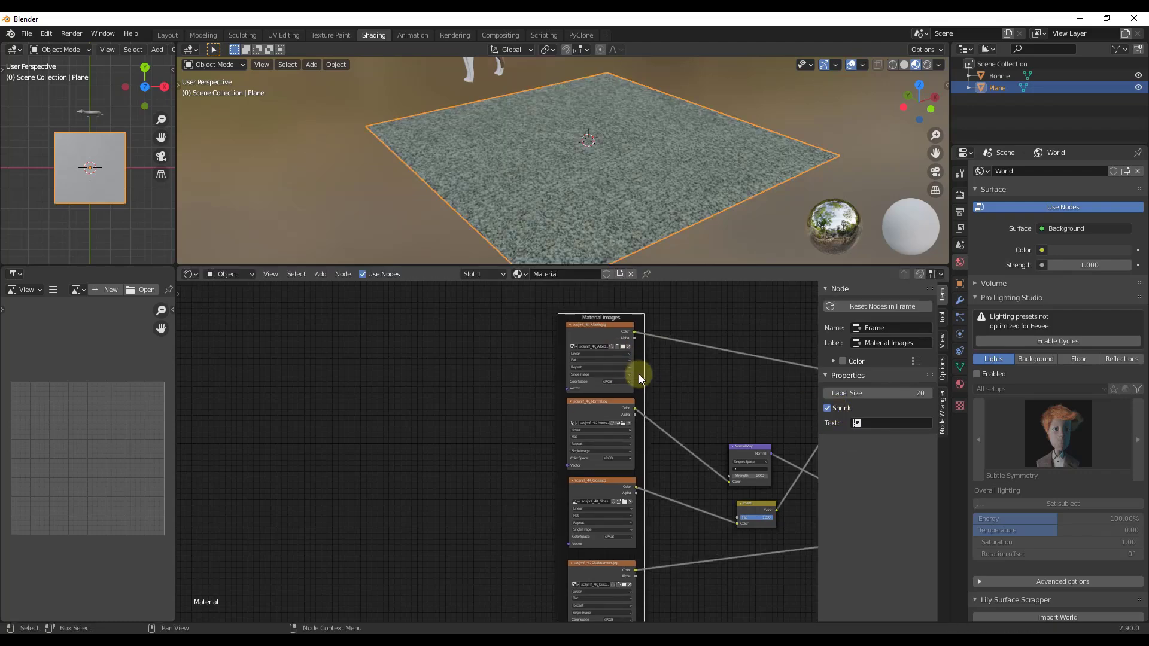
{"action": "scroll", "coordinate": [612, 353], "scroll_direction": "down", "scroll_amount": 3}
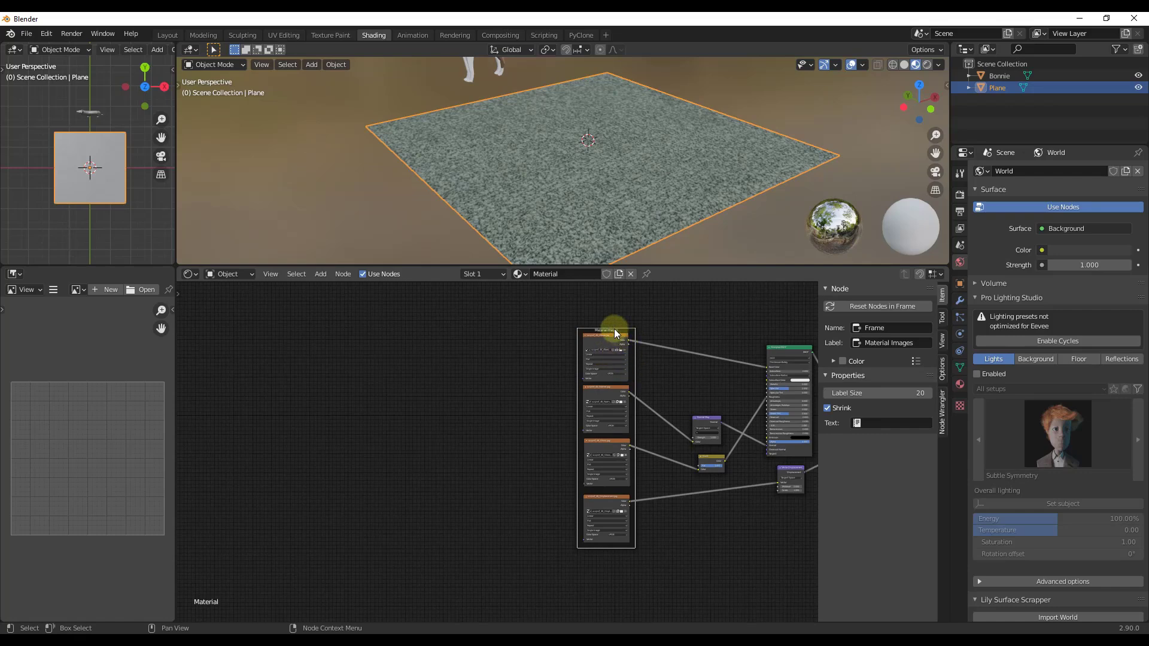
{"action": "left_click_drag", "start_coordinate": [615, 332], "coordinate": [597, 323]}
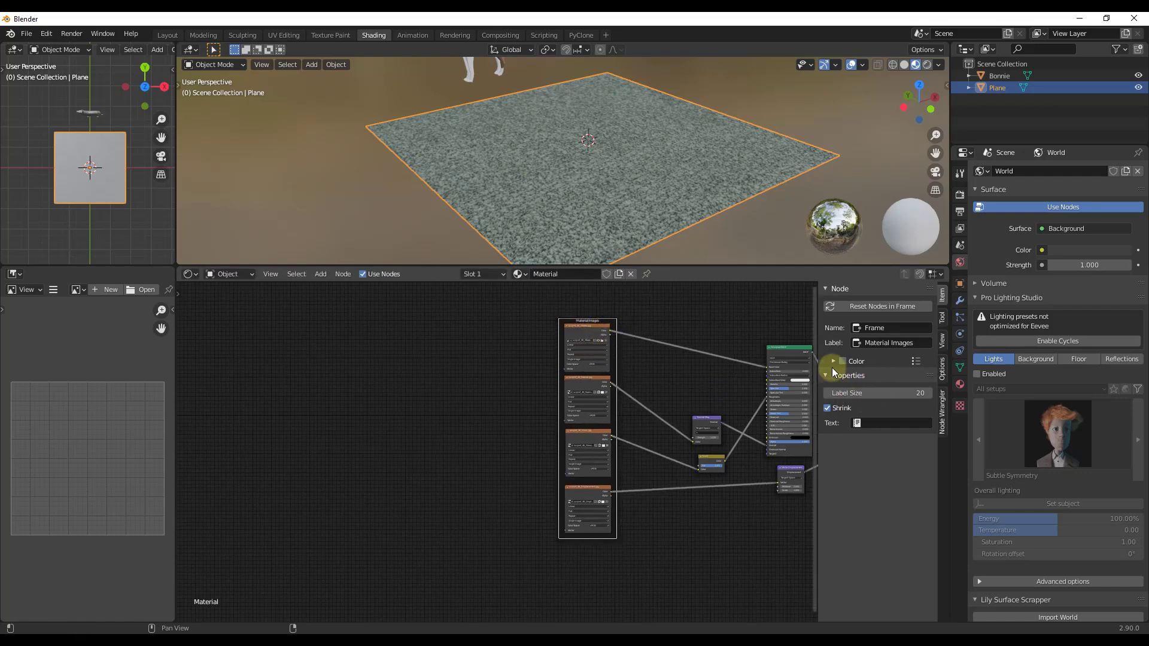
- Turn off Shrink for the Material Images frame and stretch the frame wider on both sides
{"action": "left_click", "coordinate": [828, 409]}
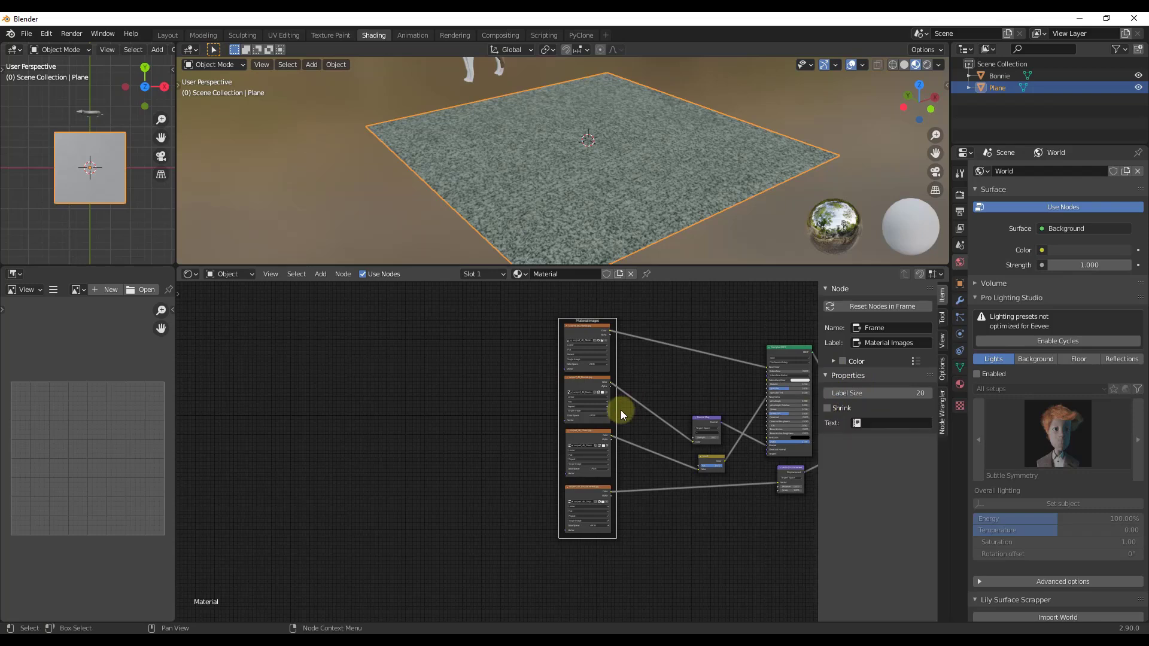
{"action": "left_click_drag", "start_coordinate": [619, 410], "coordinate": [671, 412]}
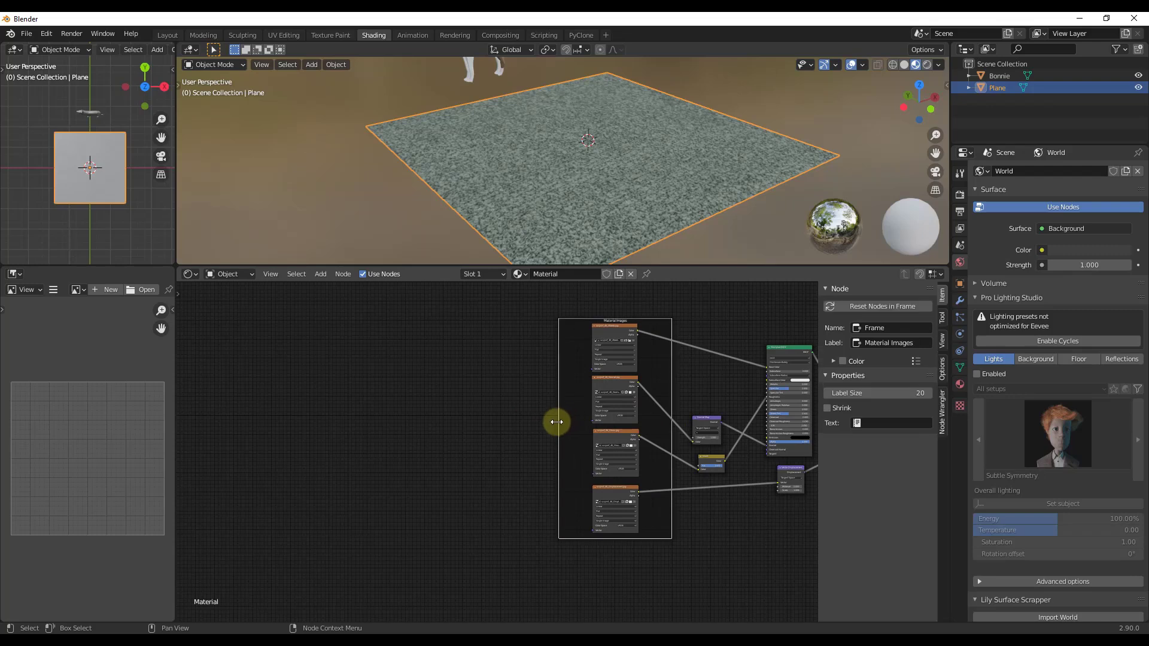
{"action": "left_click_drag", "start_coordinate": [559, 422], "coordinate": [418, 418]}
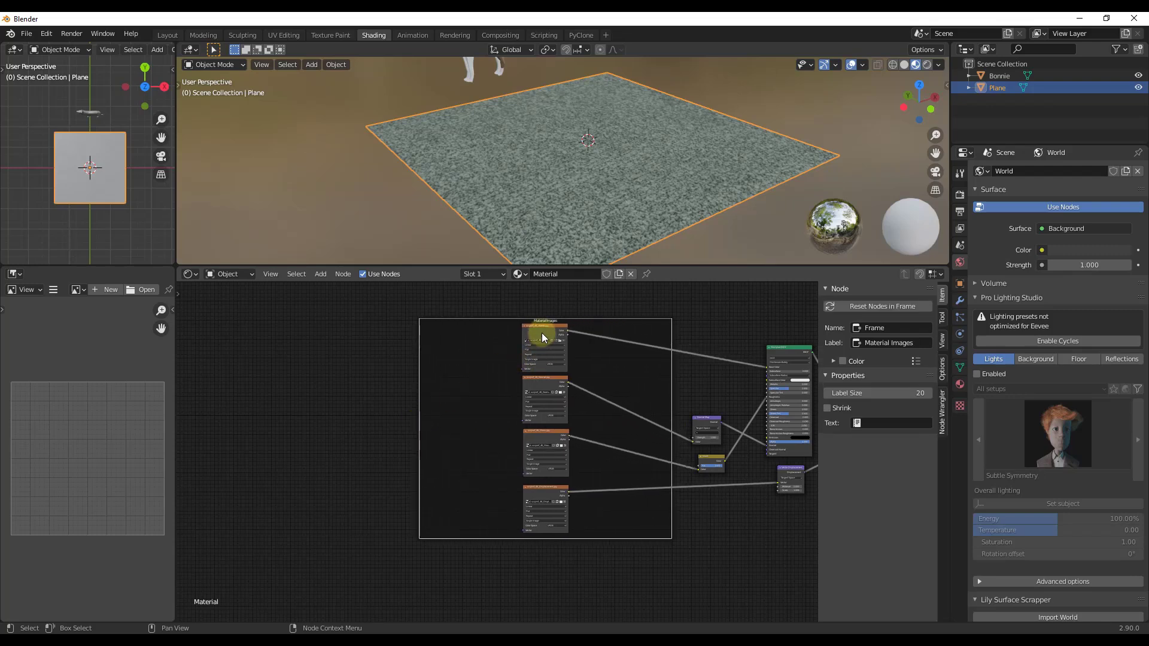
- Move the Albedo, Normal, Gloss and Displacement image textures to the left side inside the widened frame
{"action": "left_click_drag", "start_coordinate": [540, 332], "coordinate": [454, 328]}
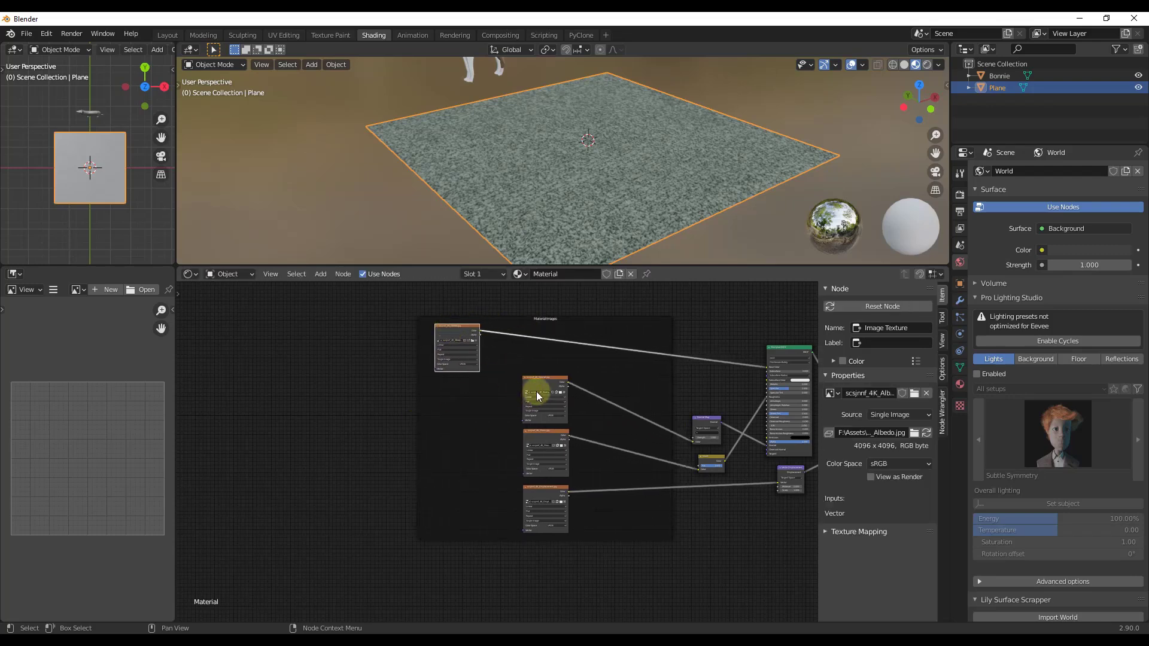
{"action": "left_click_drag", "start_coordinate": [526, 383], "coordinate": [443, 377]}
{"action": "left_click_drag", "start_coordinate": [545, 438], "coordinate": [459, 436]}
{"action": "left_click_drag", "start_coordinate": [547, 492], "coordinate": [457, 494]}
{"action": "left_click", "coordinate": [616, 339]}
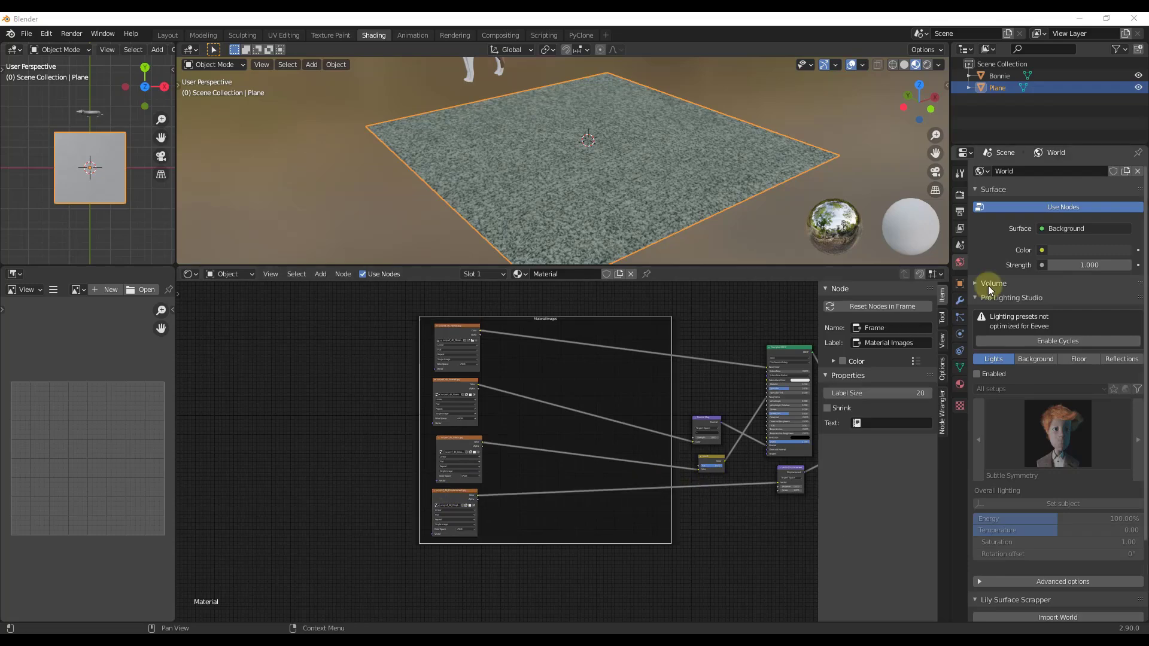
- Add a second frame in the empty area of the Material Images frame and enlarge it
{"action": "middle_click_drag", "start_coordinate": [615, 338], "coordinate": [586, 354]}
{"action": "scroll", "coordinate": [573, 357], "scroll_direction": "up", "scroll_amount": 2}
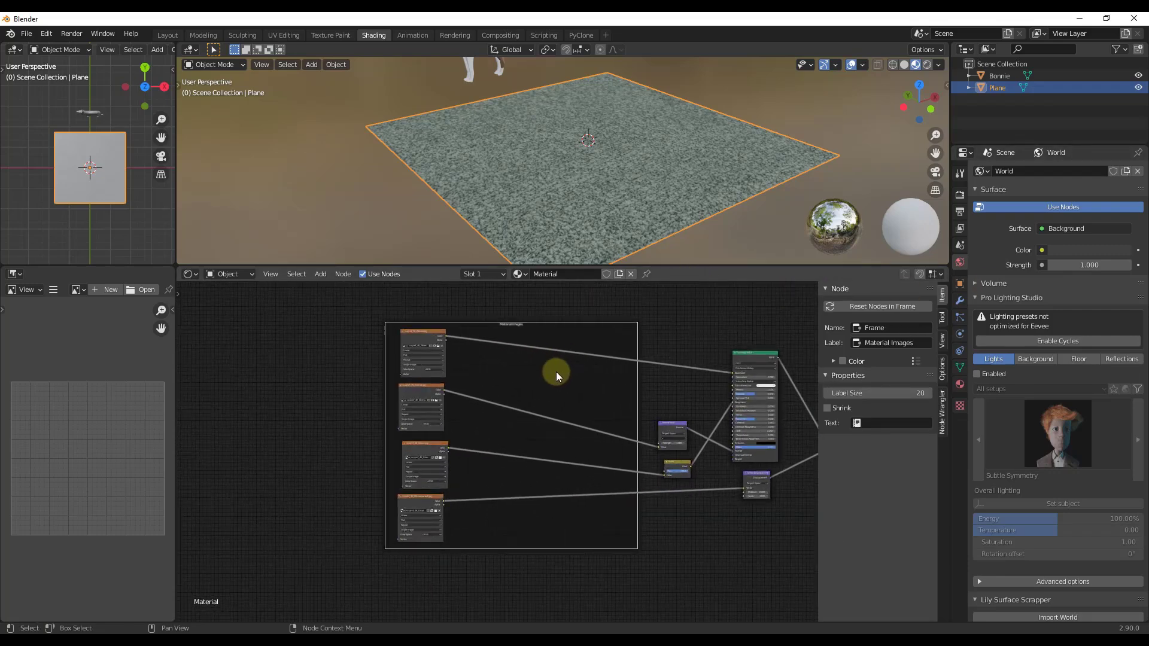
{"action": "key", "text": "shift+a"}
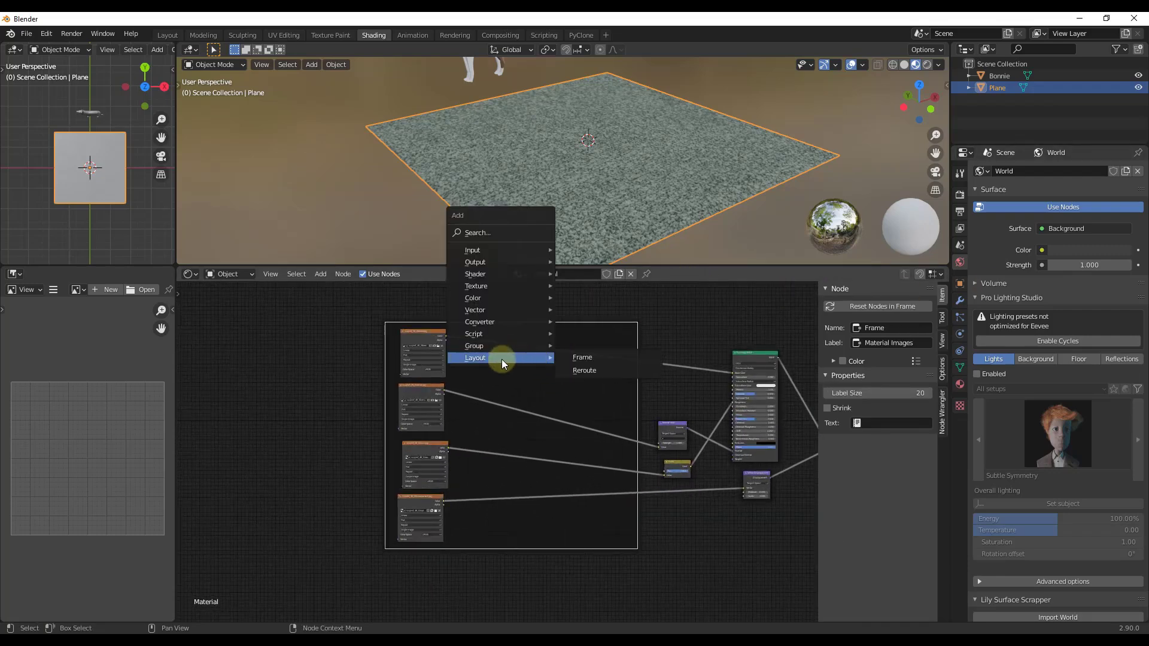
{"action": "left_click", "coordinate": [583, 358]}
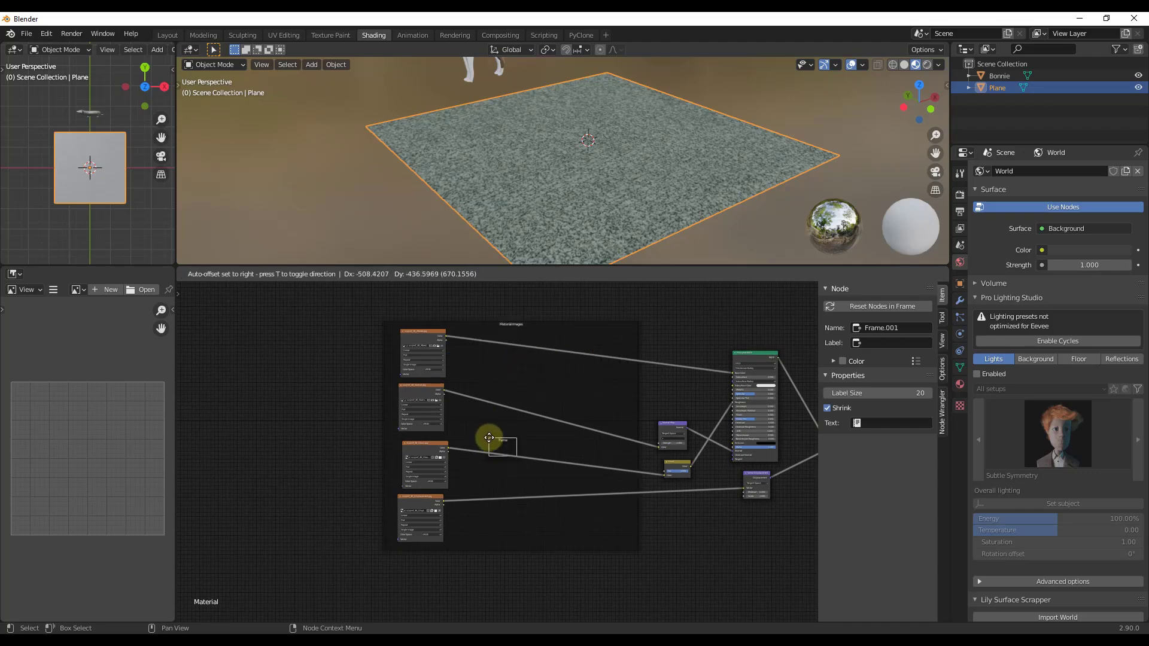
{"action": "left_click", "coordinate": [508, 443]}
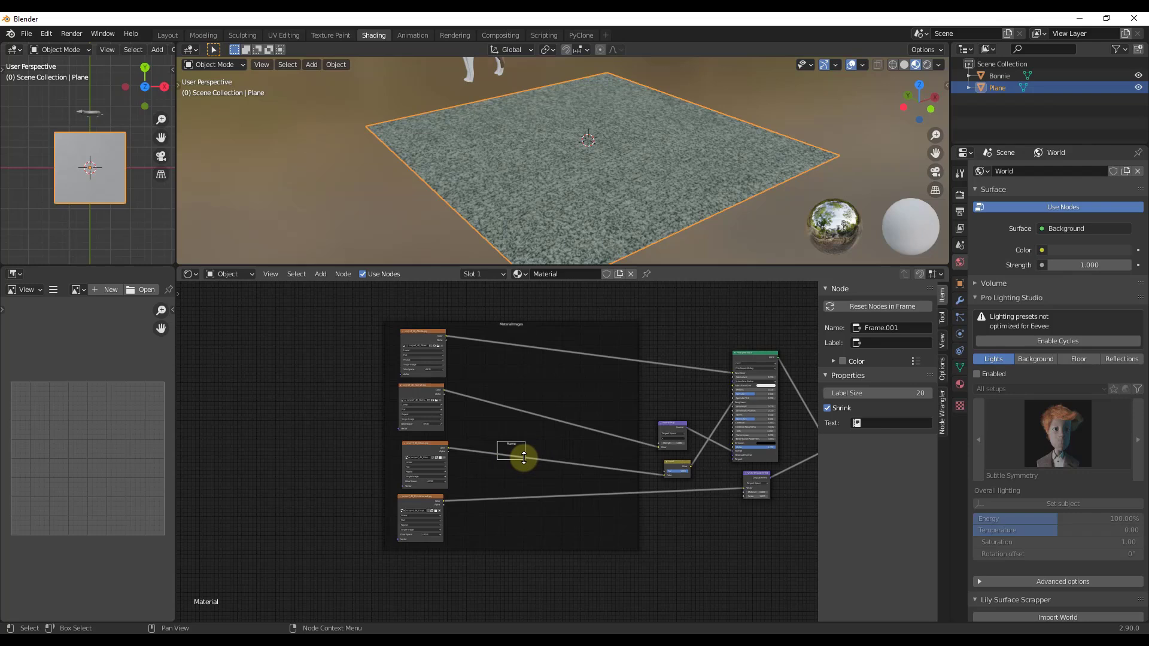
{"action": "left_click_drag", "start_coordinate": [525, 449], "coordinate": [585, 525]}
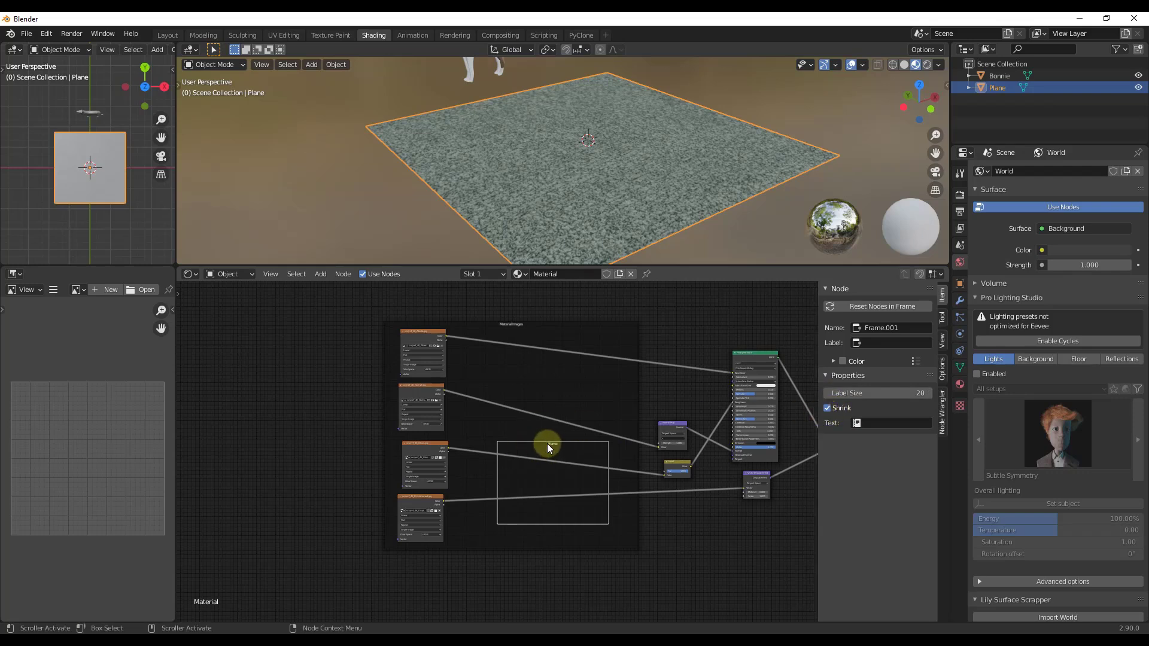
{"action": "left_click_drag", "start_coordinate": [546, 443], "coordinate": [541, 441]}
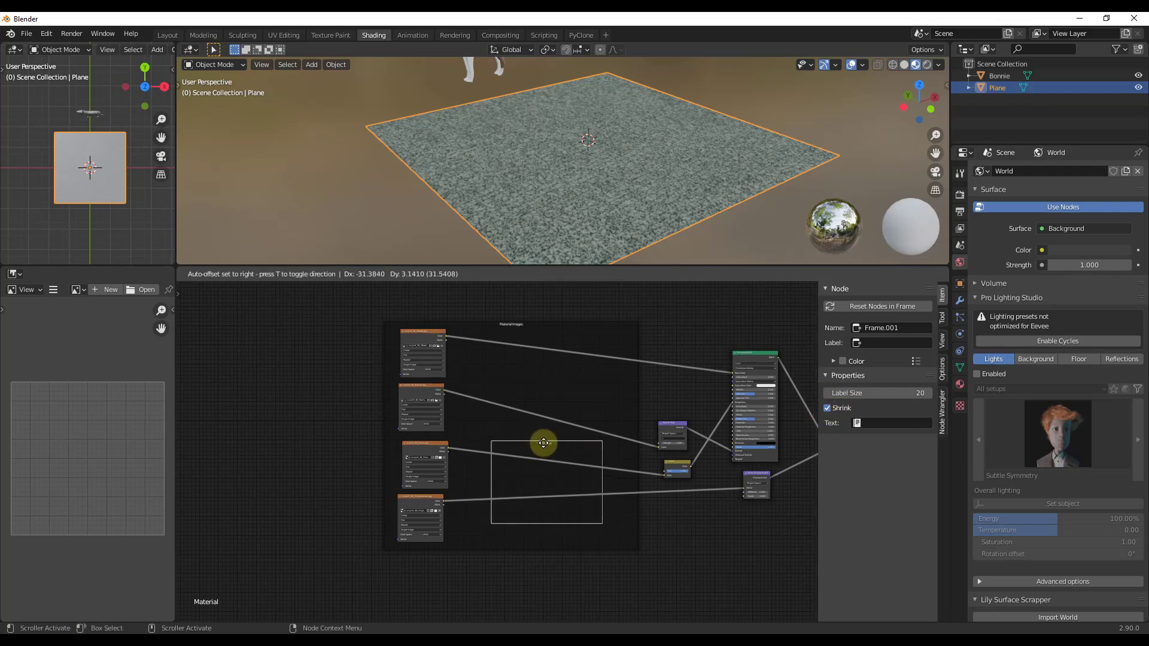
- Label the nested frame "Normal/Displacement"
{"action": "left_click", "coordinate": [885, 342]}
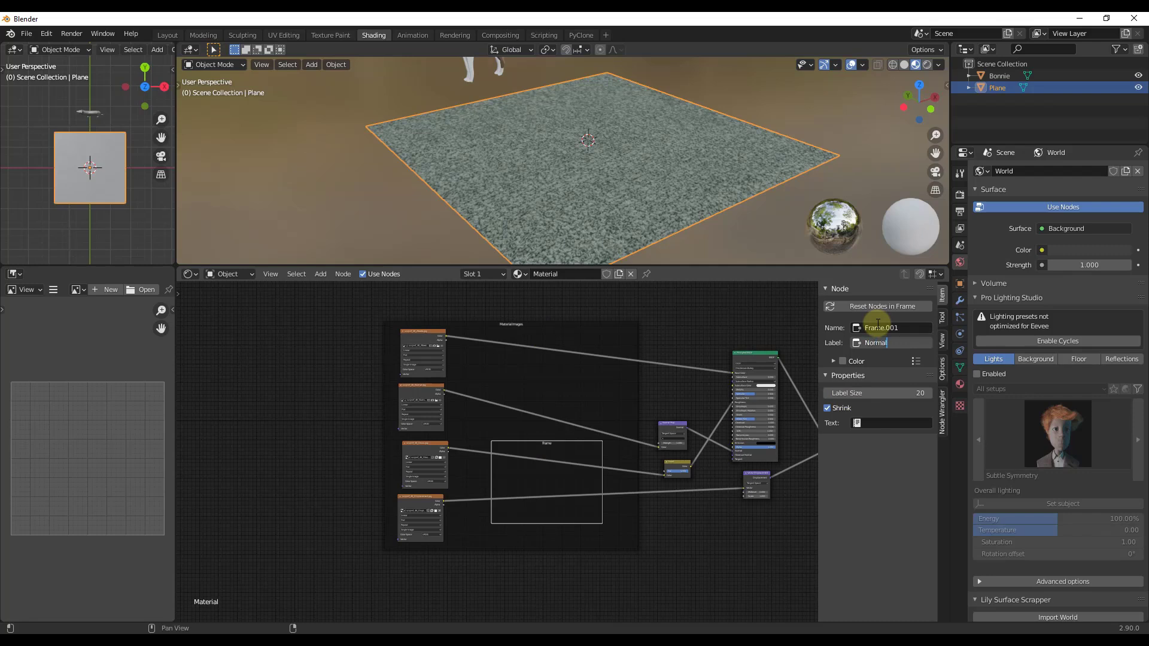
{"action": "type", "text": "Normal/Displacement"}
{"action": "key", "text": "Return"}
- Move the Normal and Displacement image textures side by side into the Normal/Displacement frame, with the frame's Shrink option turned off
{"action": "scroll", "coordinate": [541, 461], "scroll_direction": "up", "scroll_amount": 2}
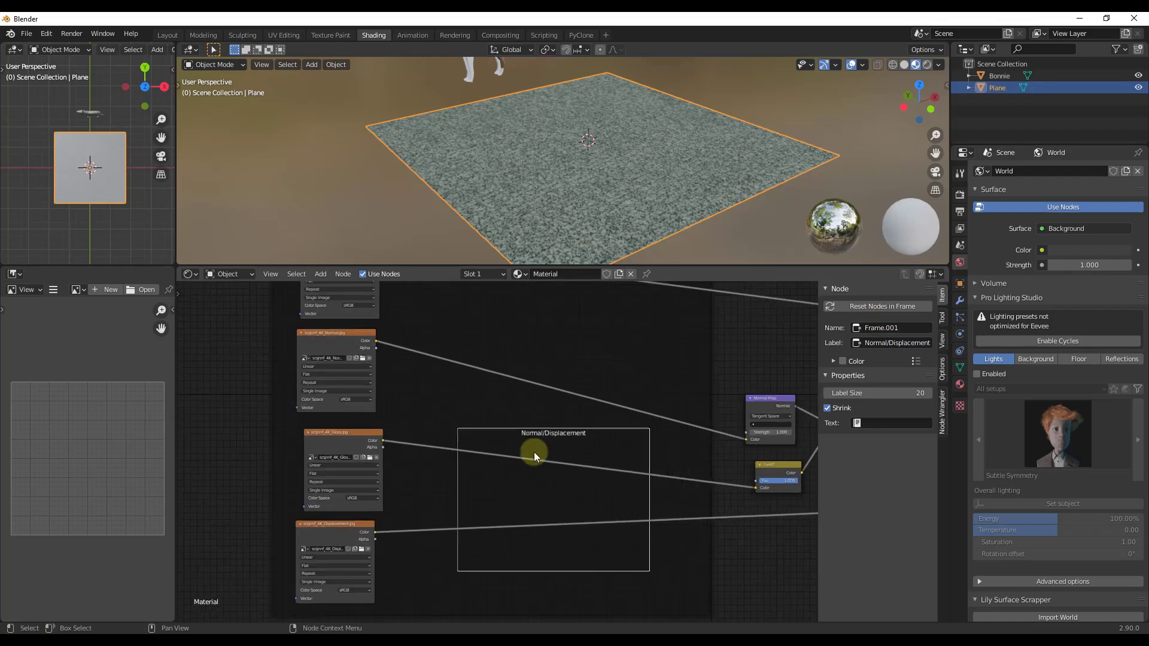
{"action": "scroll", "coordinate": [506, 434], "scroll_direction": "down", "scroll_amount": 1}
{"action": "left_click_drag", "start_coordinate": [359, 353], "coordinate": [581, 460]}
{"action": "left_click", "coordinate": [544, 465]}
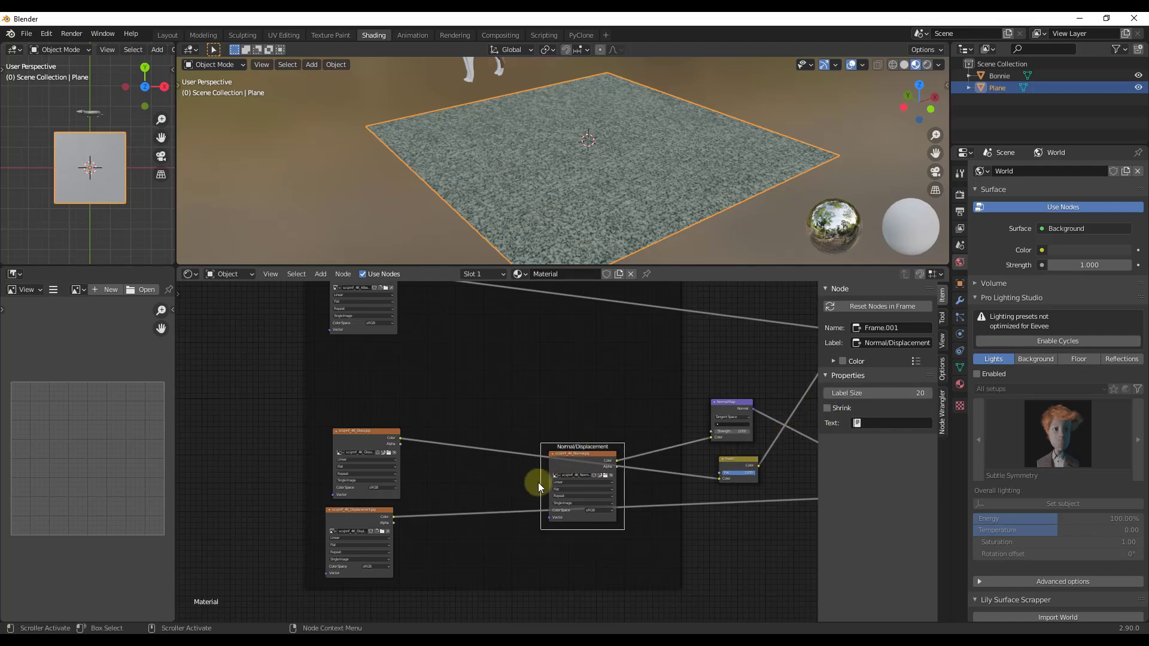
{"action": "left_click_drag", "start_coordinate": [538, 484], "coordinate": [457, 474]}
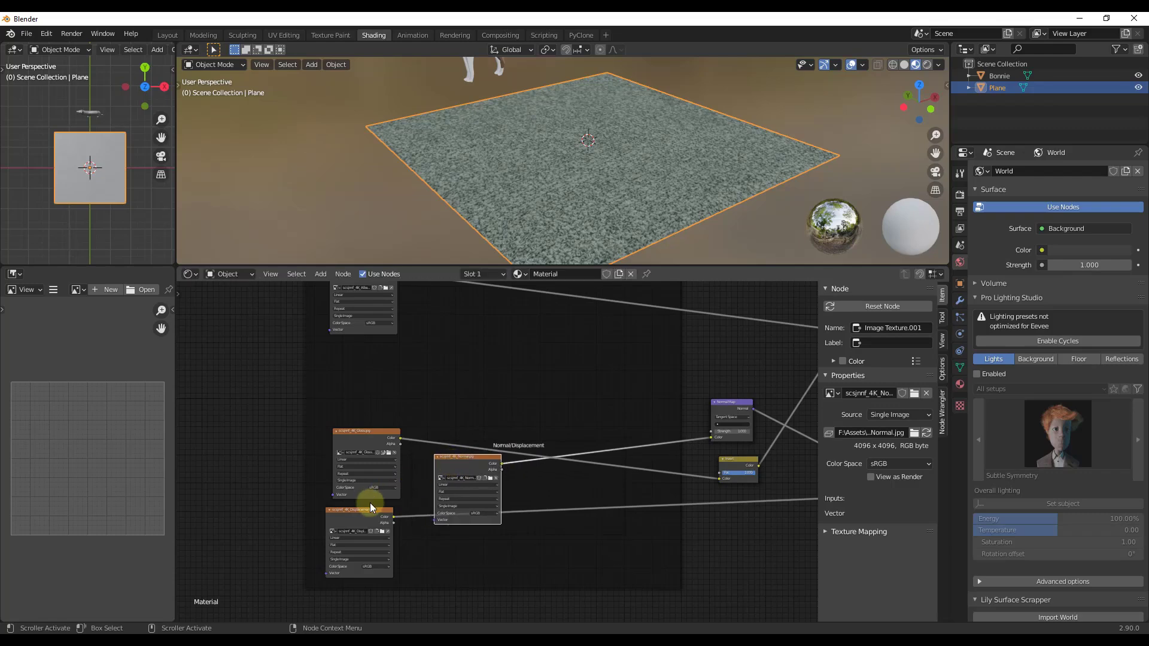
{"action": "left_click_drag", "start_coordinate": [371, 508], "coordinate": [563, 469]}
{"action": "scroll", "coordinate": [553, 418], "scroll_direction": "down", "scroll_amount": 3}
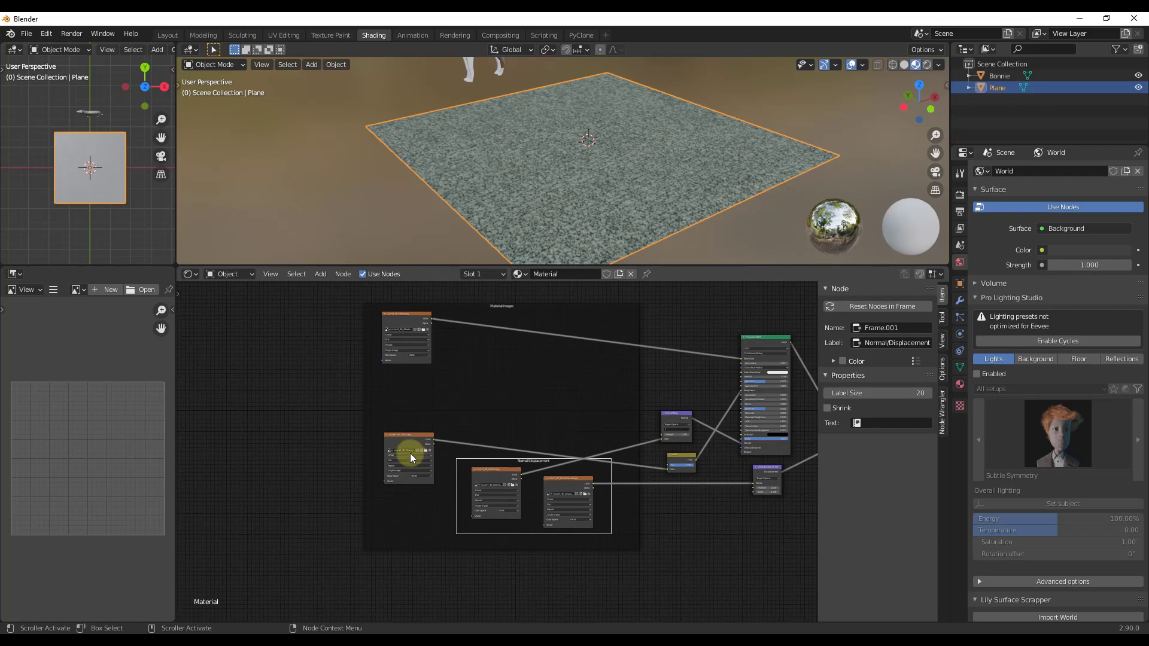
- Stack the Gloss and Albedo textures above the Normal/Displacement frame and turn Shrink back on for the Material Images frame
{"action": "left_click_drag", "start_coordinate": [414, 436], "coordinate": [574, 402]}
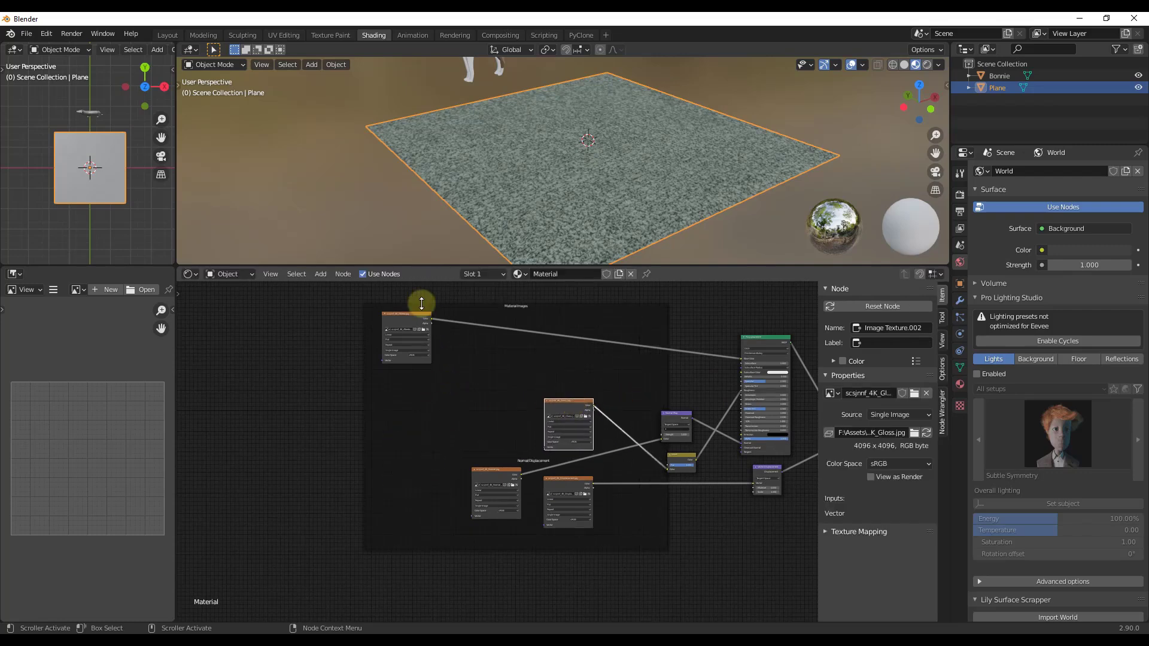
{"action": "left_click_drag", "start_coordinate": [399, 311], "coordinate": [564, 332]}
{"action": "left_click", "coordinate": [487, 339]}
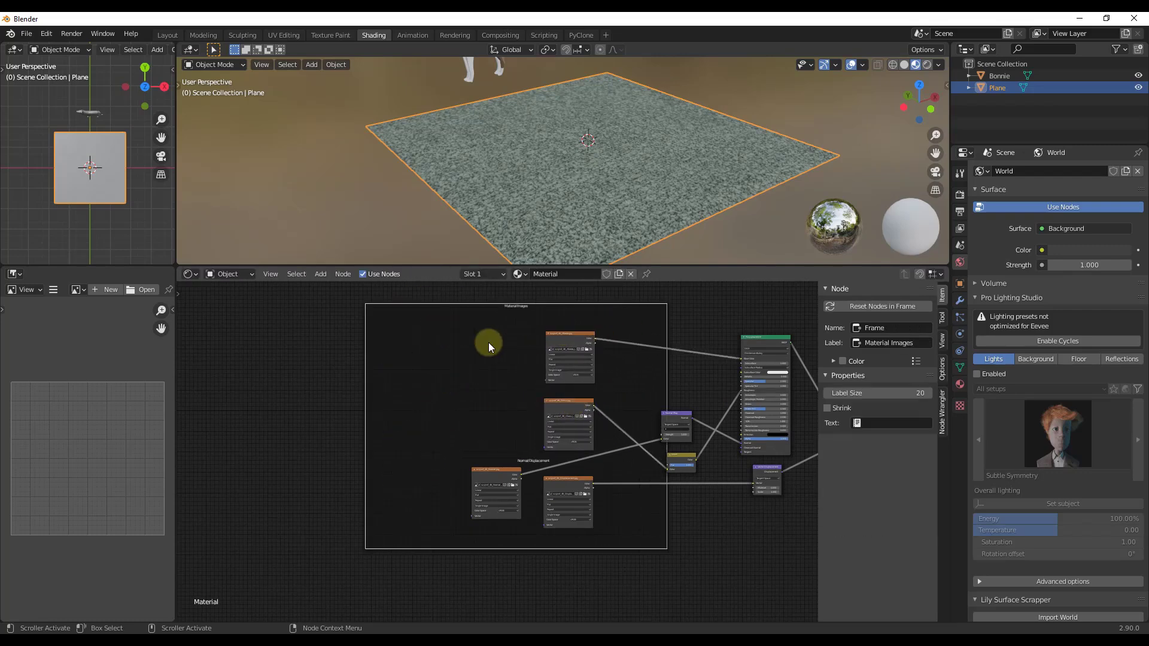
{"action": "left_click", "coordinate": [826, 408]}
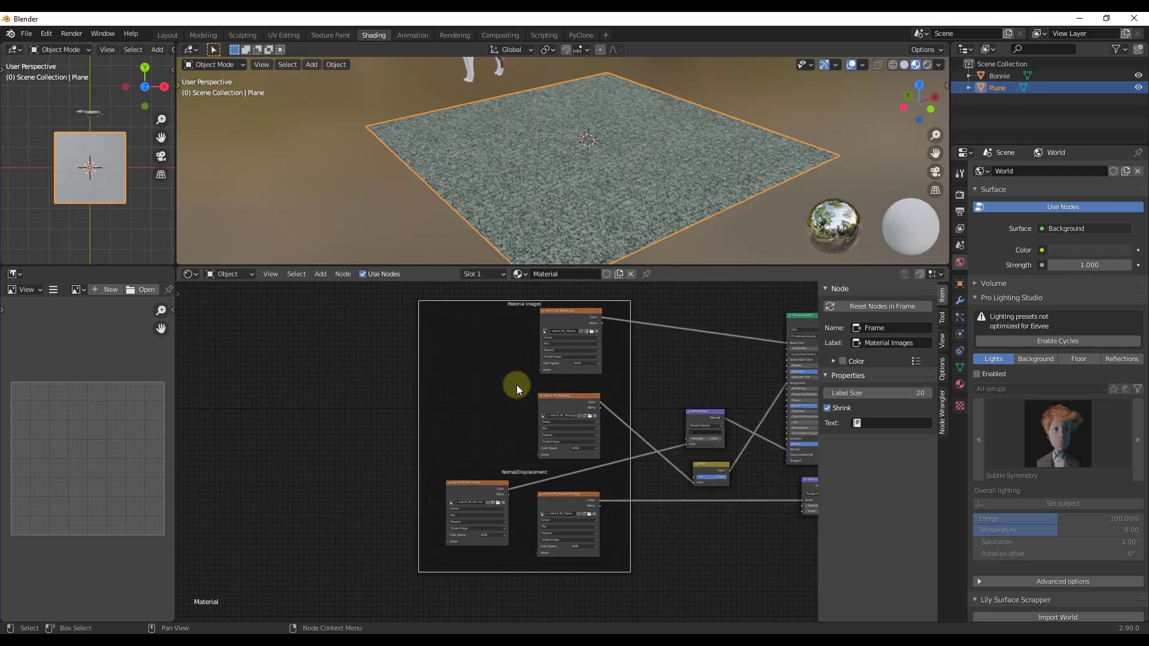
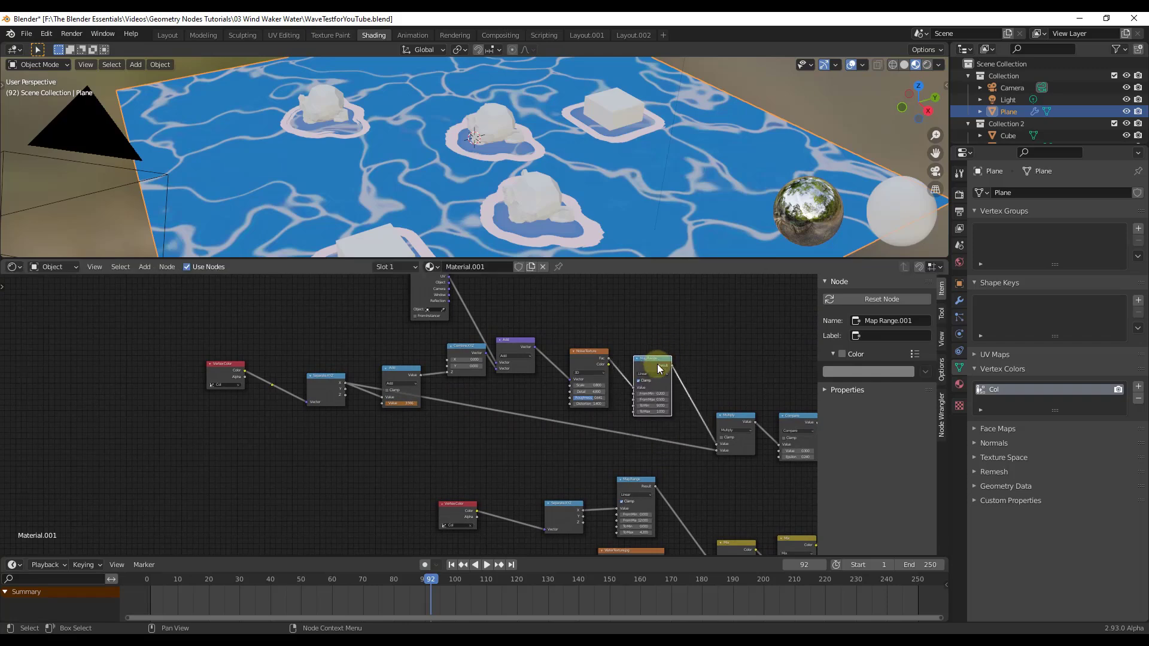
- Add a reroute on the long link from Separate XYZ to Multiply and place it right beside the Separate XYZ X output
{"action": "scroll", "coordinate": [505, 432], "scroll_direction": "up", "scroll_amount": 2}
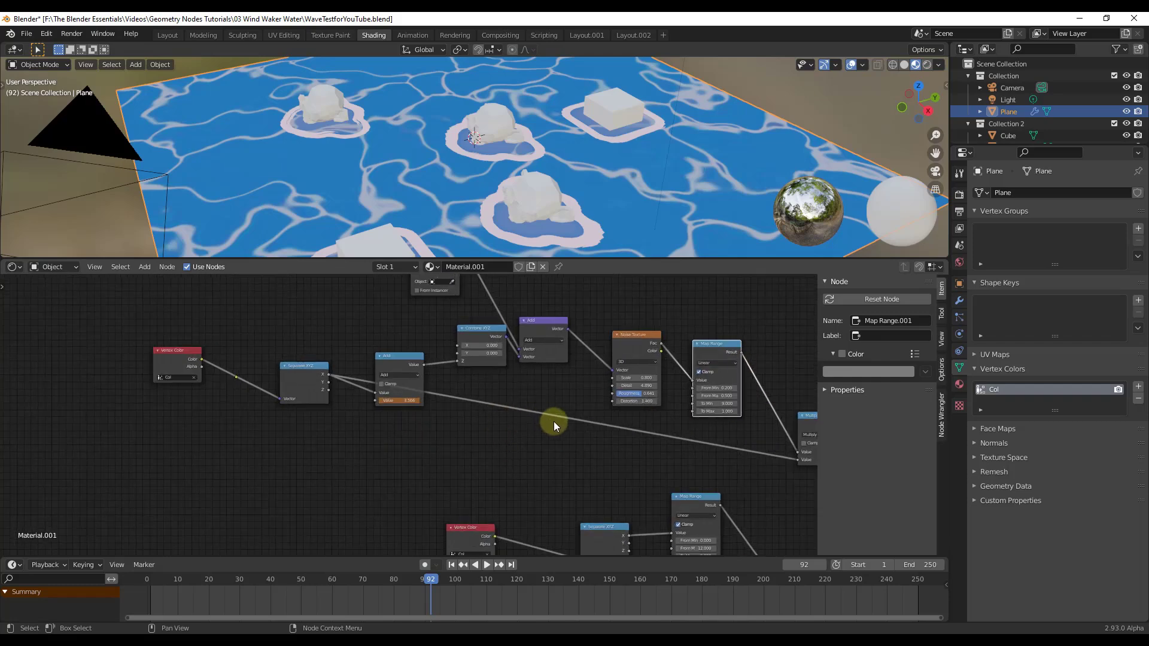
{"action": "scroll", "coordinate": [554, 421], "scroll_direction": "down", "scroll_amount": 1}
{"action": "scroll", "coordinate": [528, 422], "scroll_direction": "down", "scroll_amount": 1}
{"action": "scroll", "coordinate": [410, 403], "scroll_direction": "up", "scroll_amount": 1}
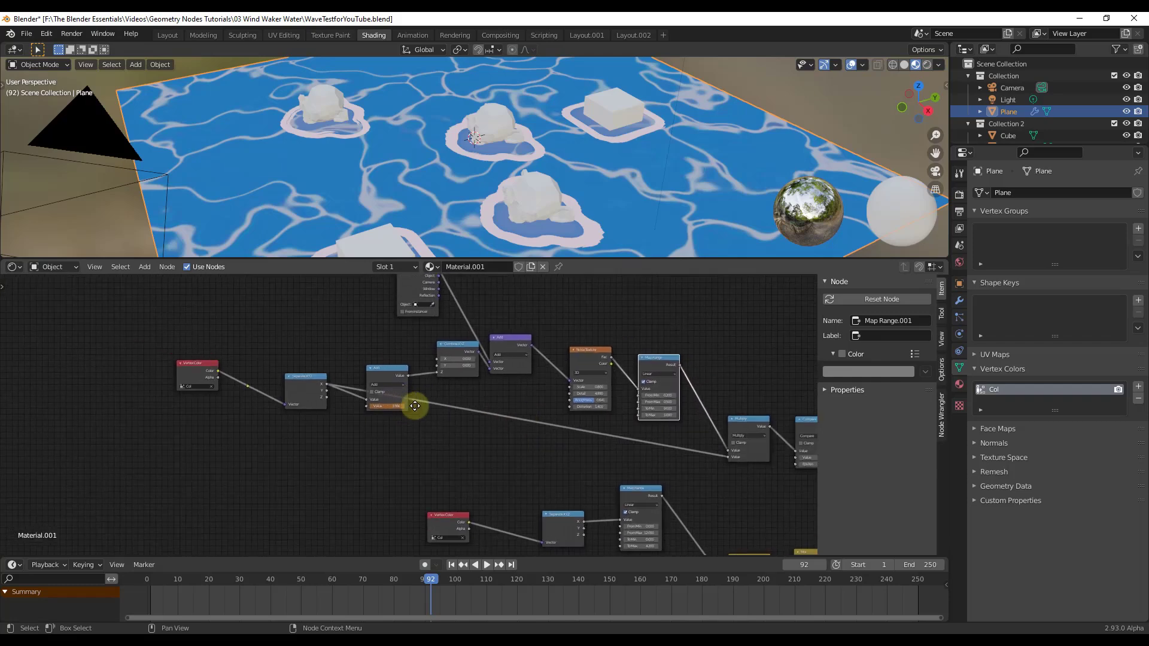
{"action": "scroll", "coordinate": [490, 411], "scroll_direction": "down", "scroll_amount": 1}
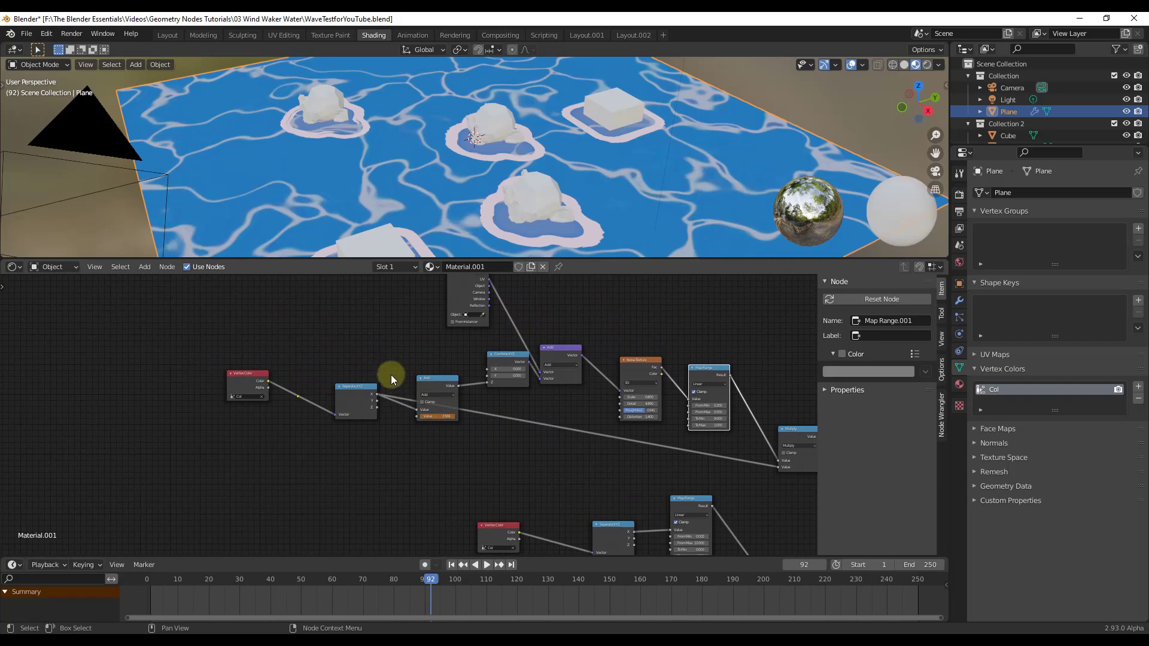
{"action": "key", "text": "shift"}
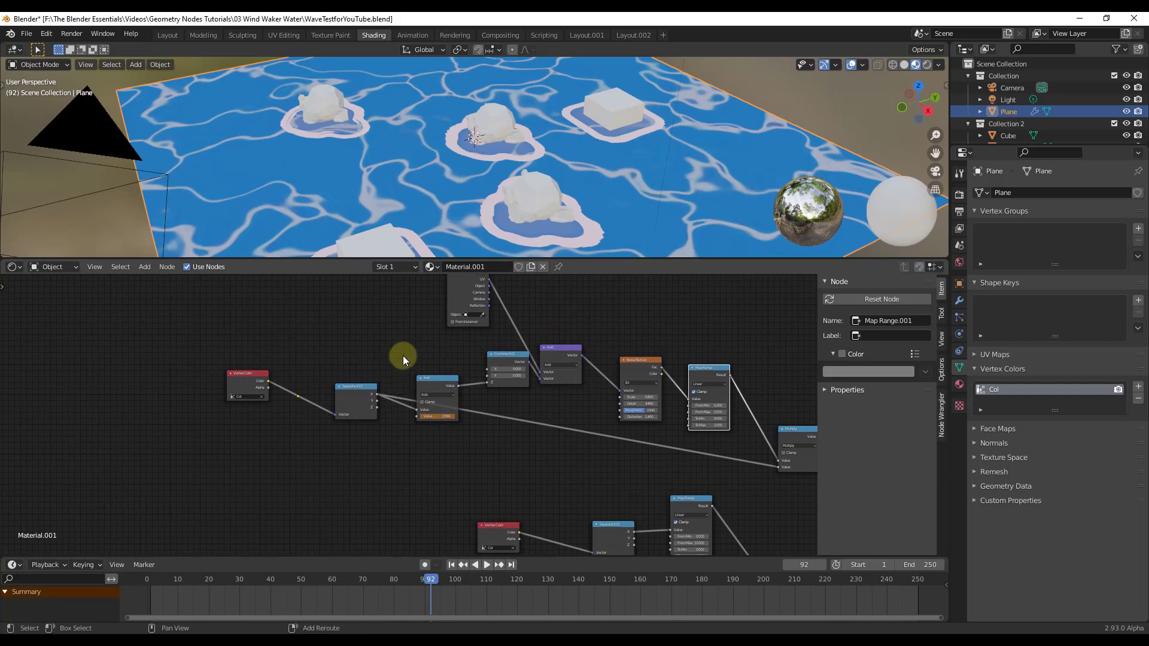
{"action": "mouse_move", "coordinate": [403, 357]}
{"action": "right_mouse_down", "text": "shift"}
{"action": "mouse_move", "coordinate": [404, 393]}
{"action": "mouse_move", "coordinate": [422, 359]}
{"action": "mouse_move", "coordinate": [414, 341]}
{"action": "mouse_move", "coordinate": [368, 318]}
{"action": "mouse_move", "coordinate": [397, 311]}
{"action": "mouse_move", "coordinate": [354, 310]}
{"action": "mouse_move", "coordinate": [367, 335]}
{"action": "right_mouse_up", "text": "shift"}
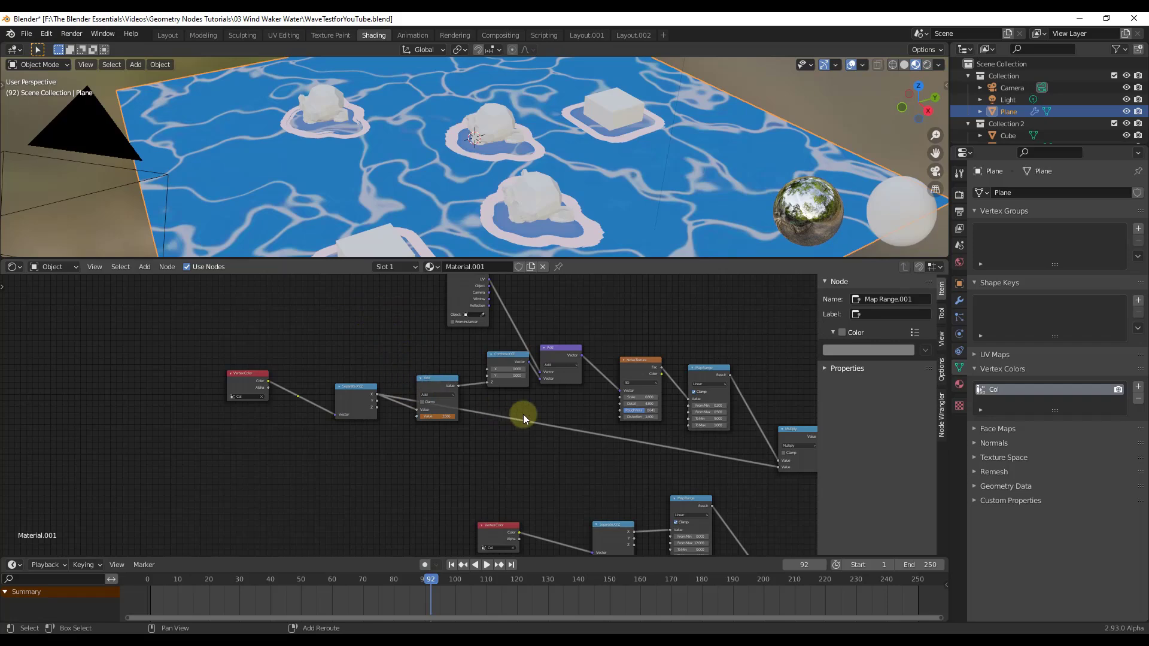
{"action": "right_click_drag", "start_coordinate": [530, 404], "coordinate": [509, 449], "text": "shift"}
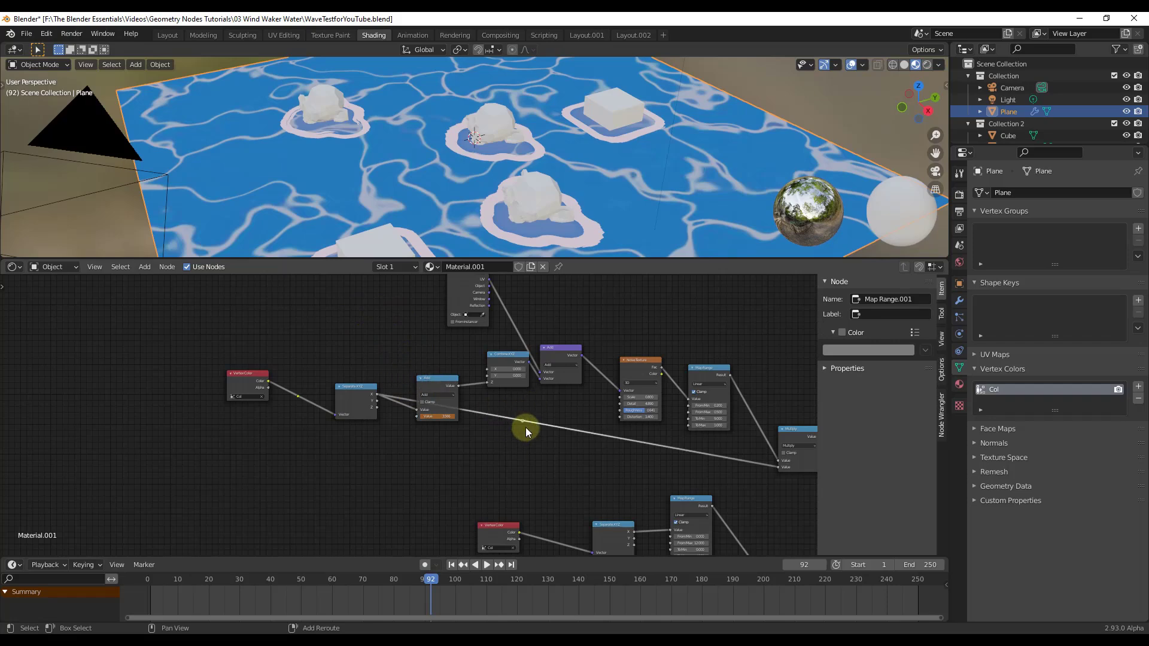
{"action": "scroll", "coordinate": [532, 425], "scroll_direction": "up", "scroll_amount": 2}
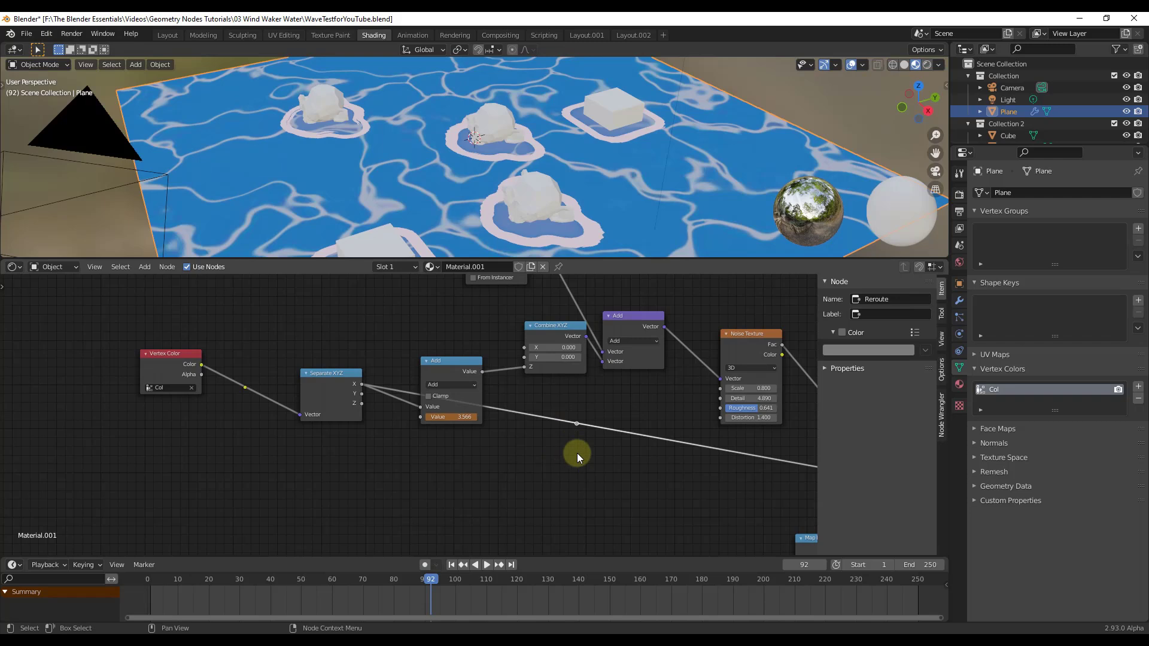
{"action": "key", "text": "g"}
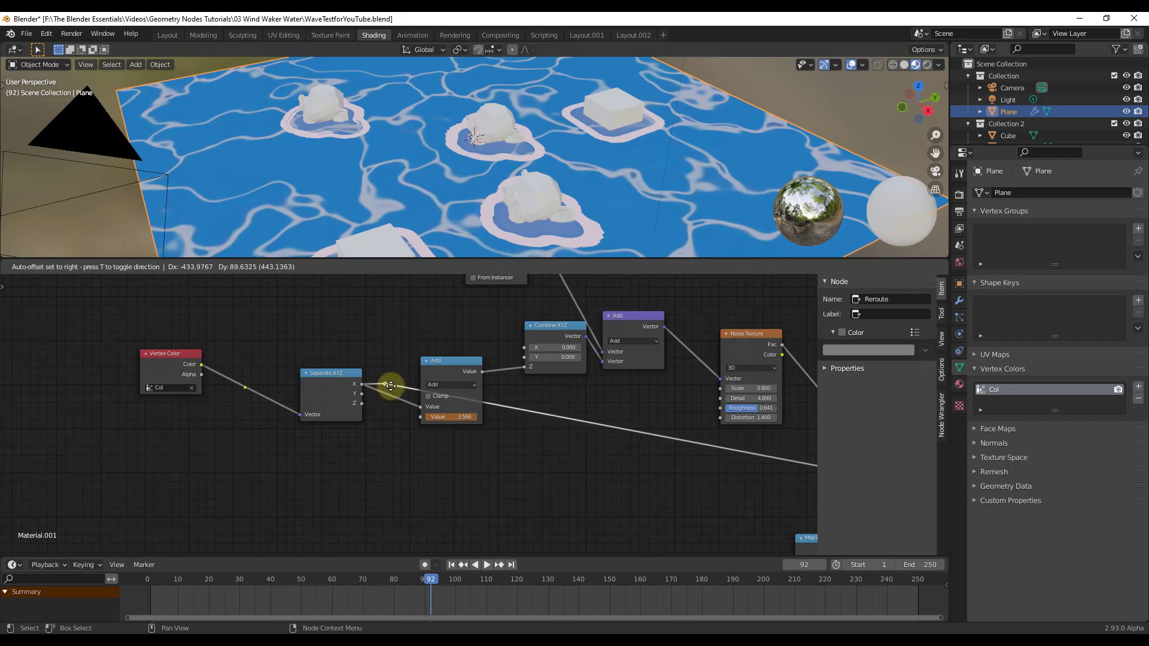
{"action": "left_click", "coordinate": [391, 386]}
- Add a second reroute on the same link and place it below the first so the link runs underneath the nodes
{"action": "right_click_drag", "start_coordinate": [594, 403], "coordinate": [576, 450], "text": "shift"}
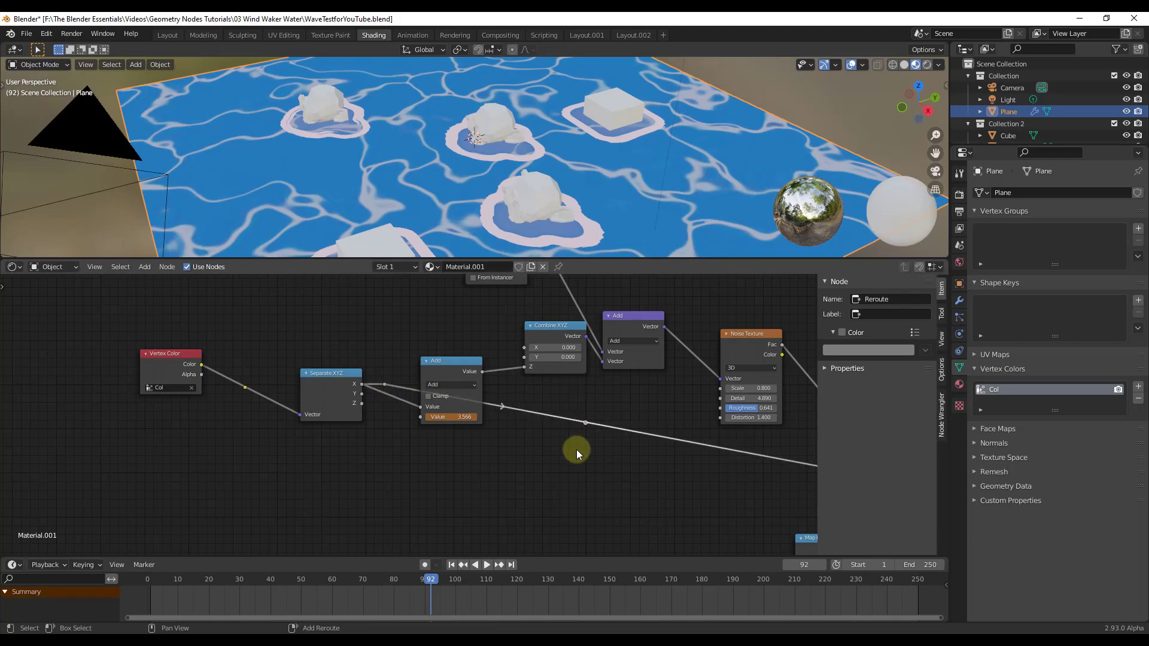
{"action": "key", "text": "g"}
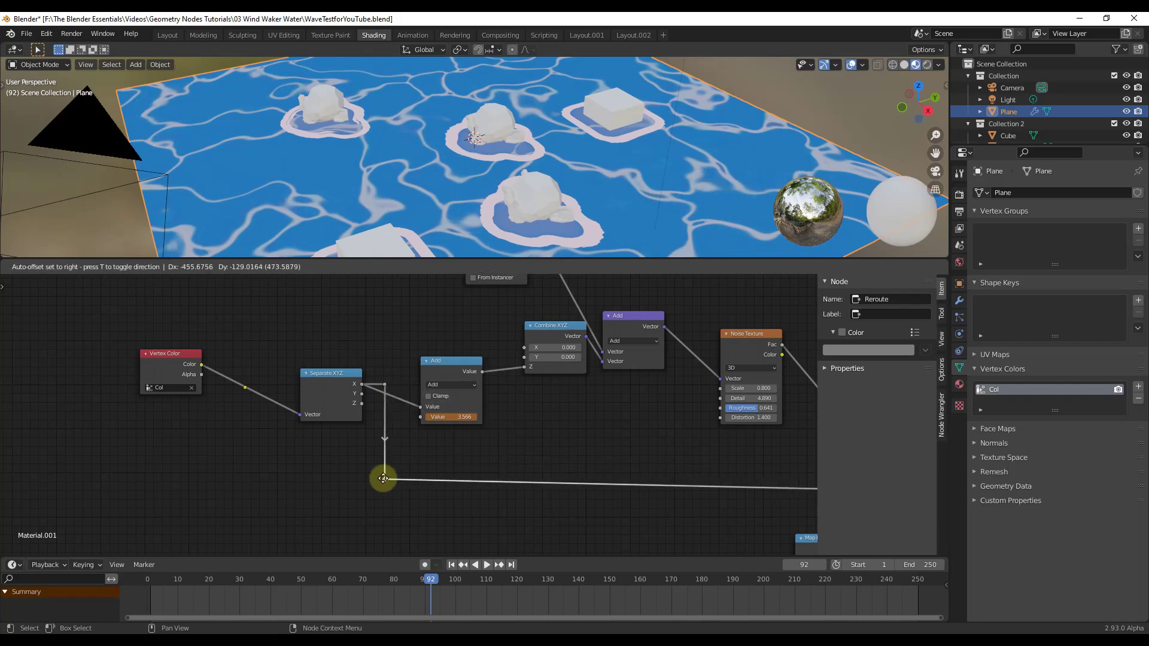
{"action": "left_click", "coordinate": [368, 468]}
{"action": "scroll", "coordinate": [375, 446], "scroll_direction": "down", "scroll_amount": 2}
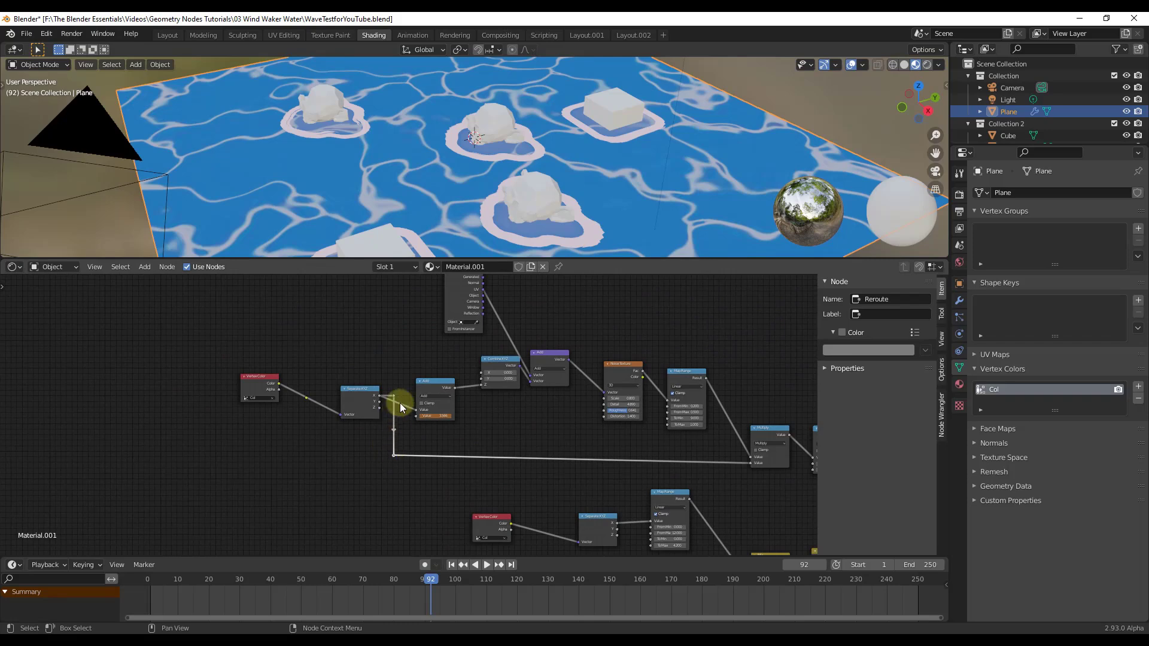
{"action": "scroll", "coordinate": [400, 402], "scroll_direction": "up", "scroll_amount": 2}
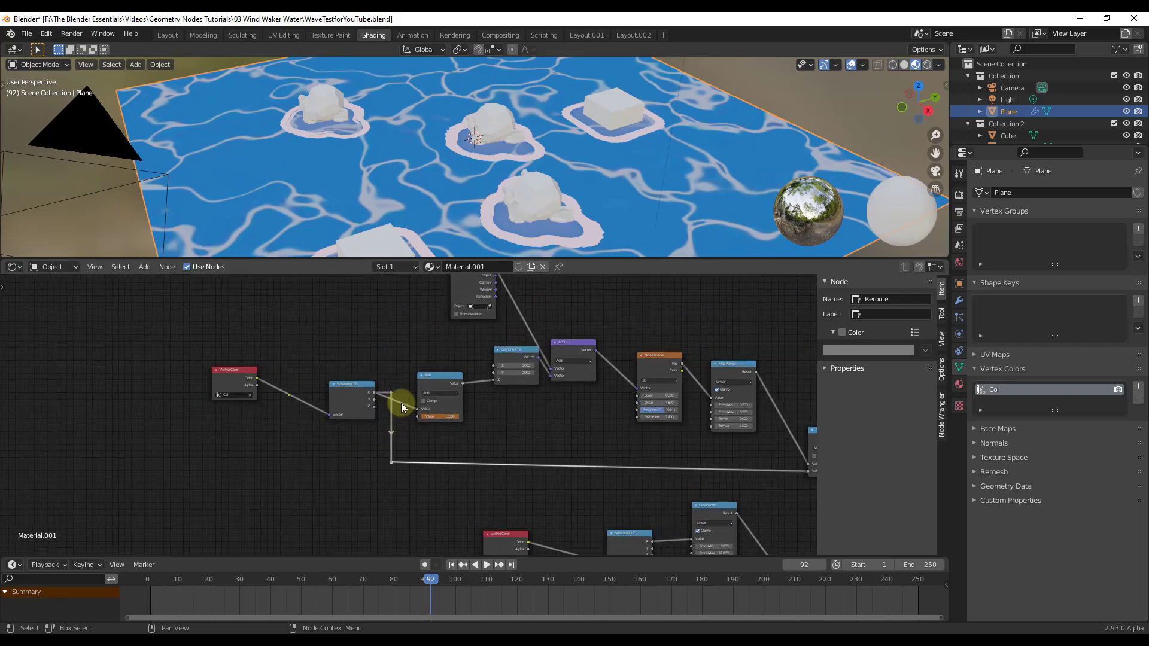
- Move the Multiply node closer to the Map Range node, slightly above its previous height
{"action": "scroll", "coordinate": [452, 414], "scroll_direction": "down", "scroll_amount": 2}
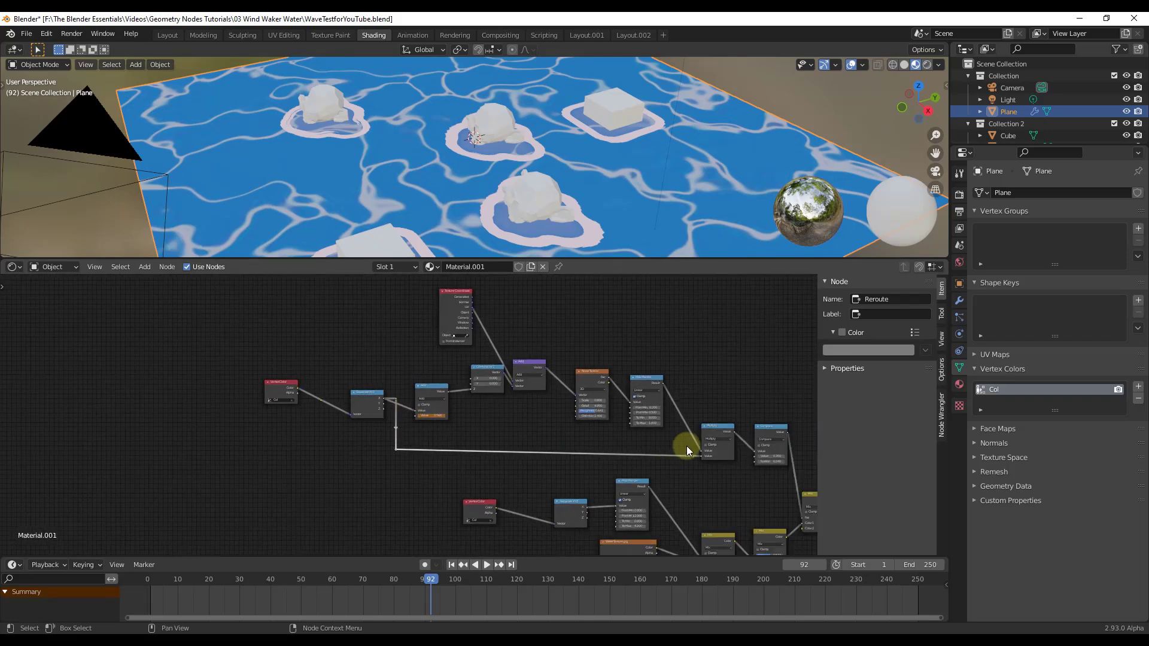
{"action": "mouse_move", "coordinate": [694, 425]}
{"action": "left_mouse_down"}
{"action": "mouse_move", "coordinate": [670, 417]}
{"action": "mouse_move", "coordinate": [680, 416]}
{"action": "left_mouse_up"}
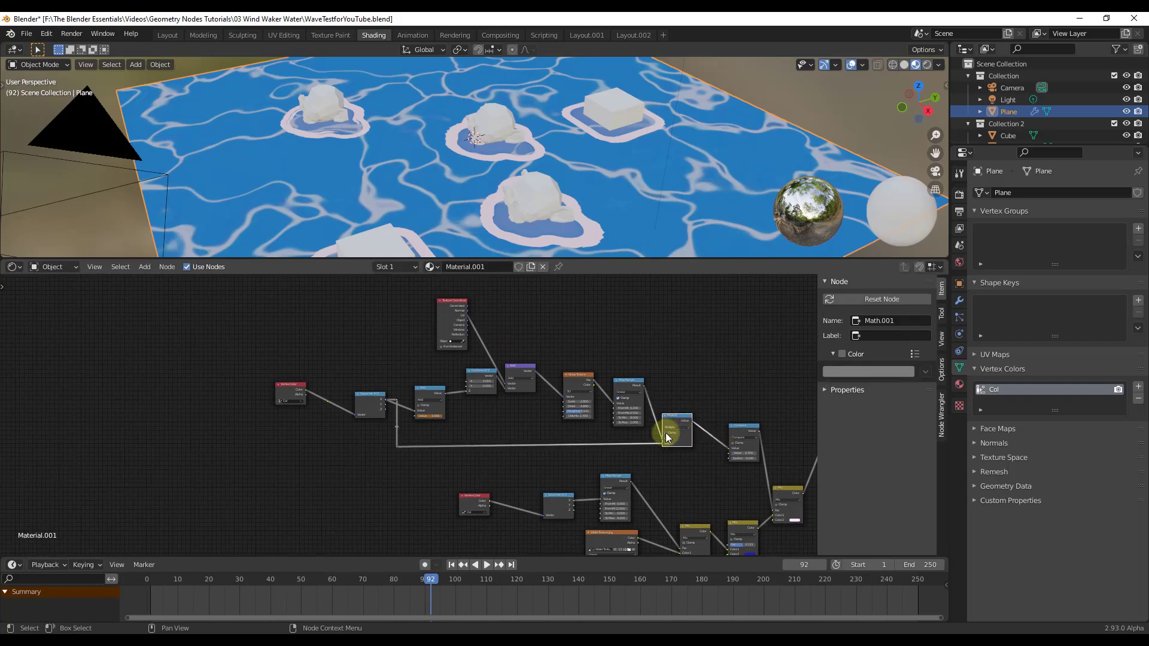
{"action": "scroll", "coordinate": [676, 428], "scroll_direction": "up", "scroll_amount": 1}
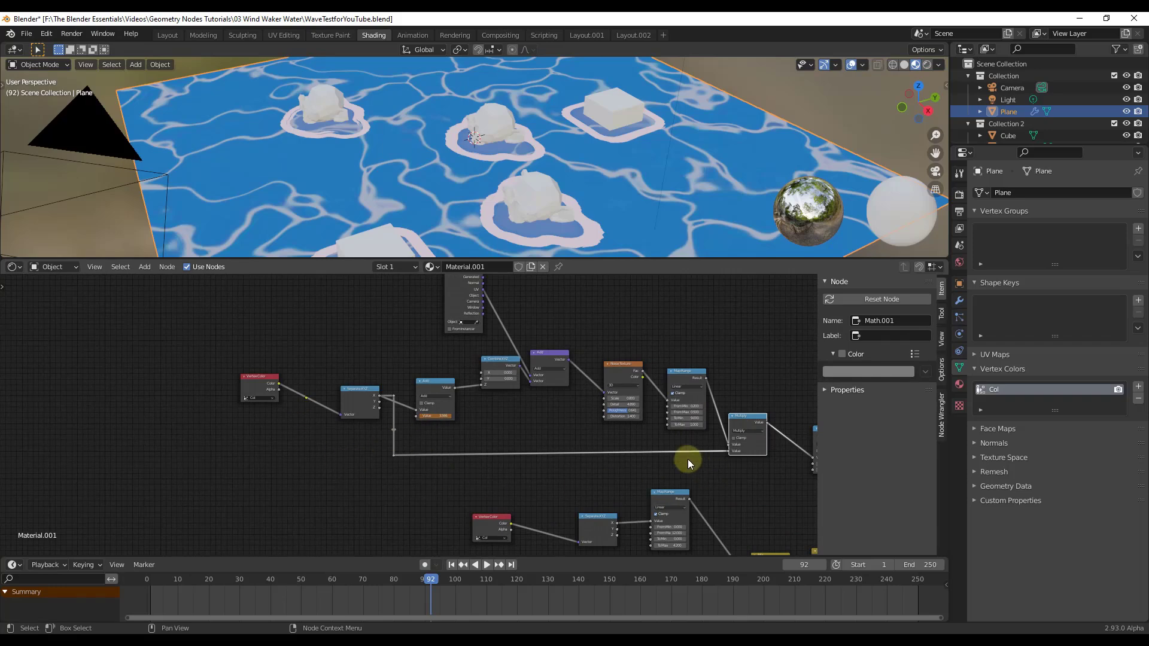
- Lower Combine XYZ beside the Add node and realign the vector Add, Noise Texture and Map Range nodes into a straighter chain
{"action": "left_click", "coordinate": [435, 382]}
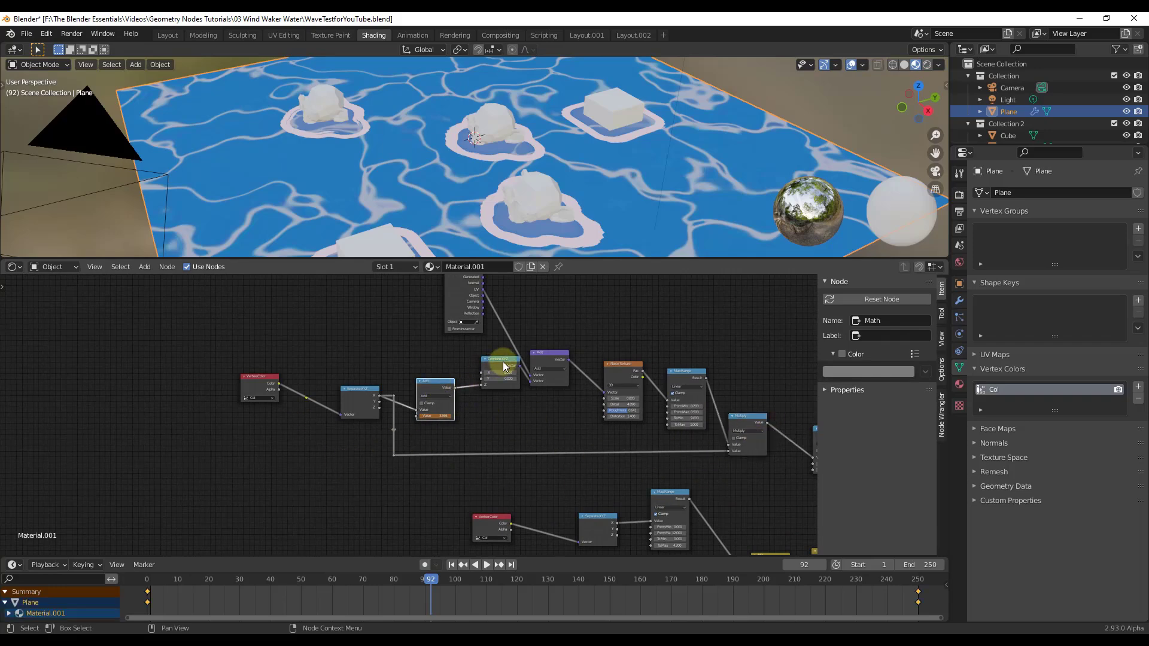
{"action": "left_click_drag", "start_coordinate": [502, 362], "coordinate": [501, 387]}
{"action": "left_click_drag", "start_coordinate": [556, 357], "coordinate": [683, 360]}
{"action": "scroll", "coordinate": [399, 410], "scroll_direction": "up", "scroll_amount": 1}
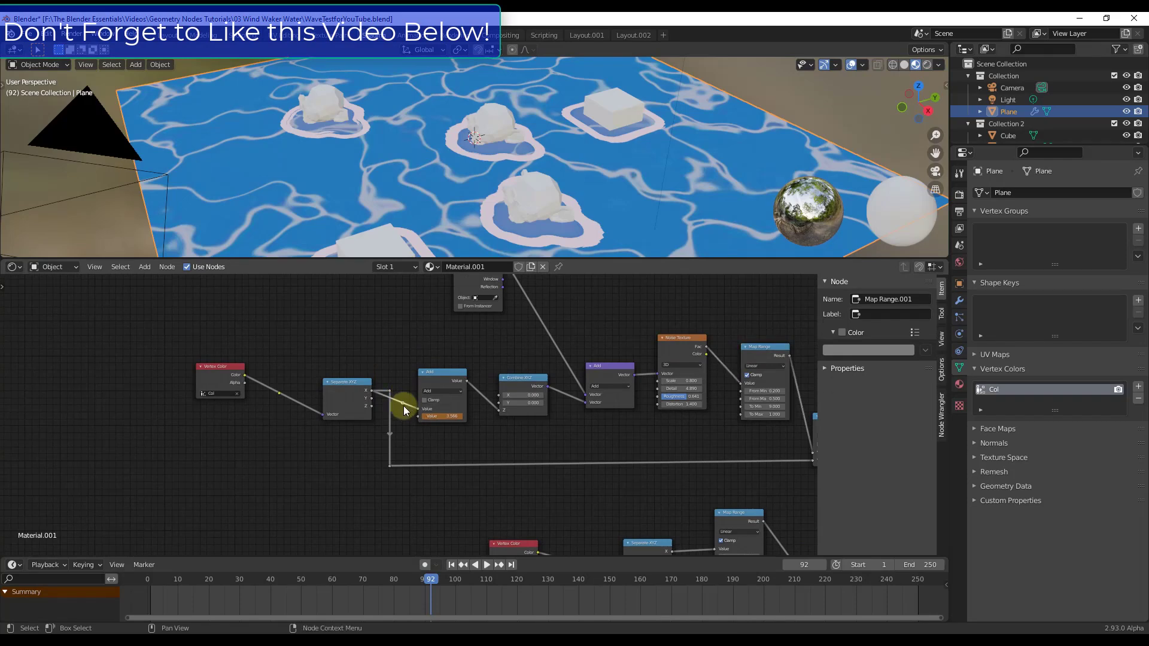
- Place two vertically stacked reroutes on the link from Separate XYZ to Add, with the lower one level with Add's Value input
{"action": "left_click_drag", "start_coordinate": [401, 408], "coordinate": [407, 379]}
{"action": "scroll", "coordinate": [404, 399], "scroll_direction": "up", "scroll_amount": 1}
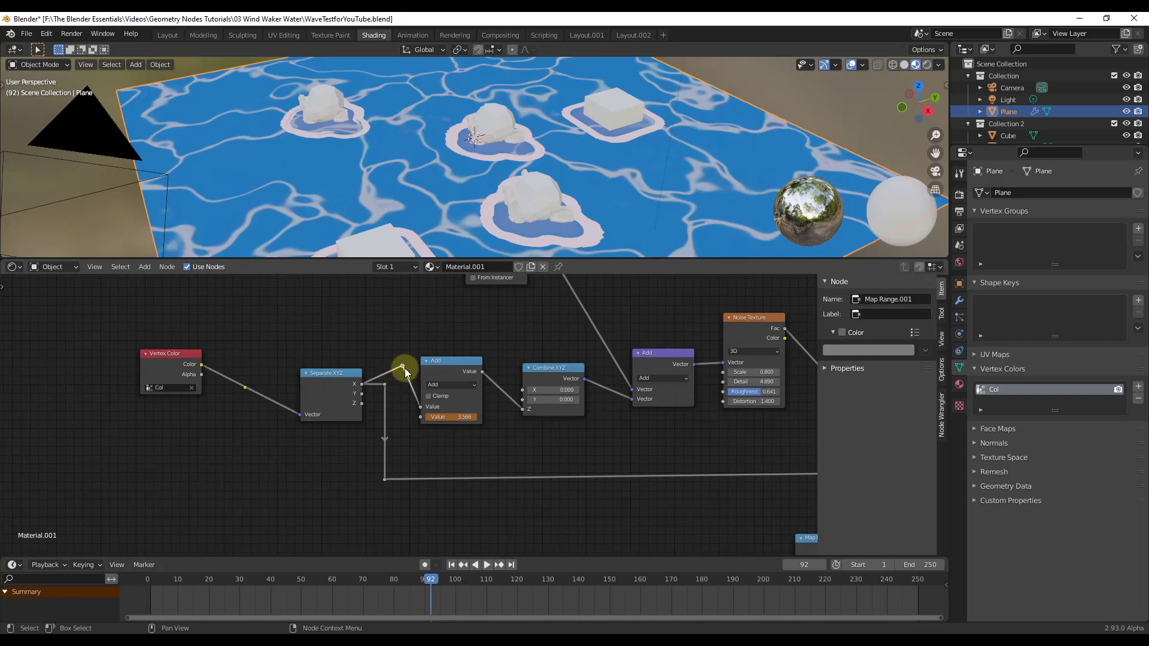
{"action": "left_click_drag", "start_coordinate": [405, 372], "coordinate": [404, 414]}
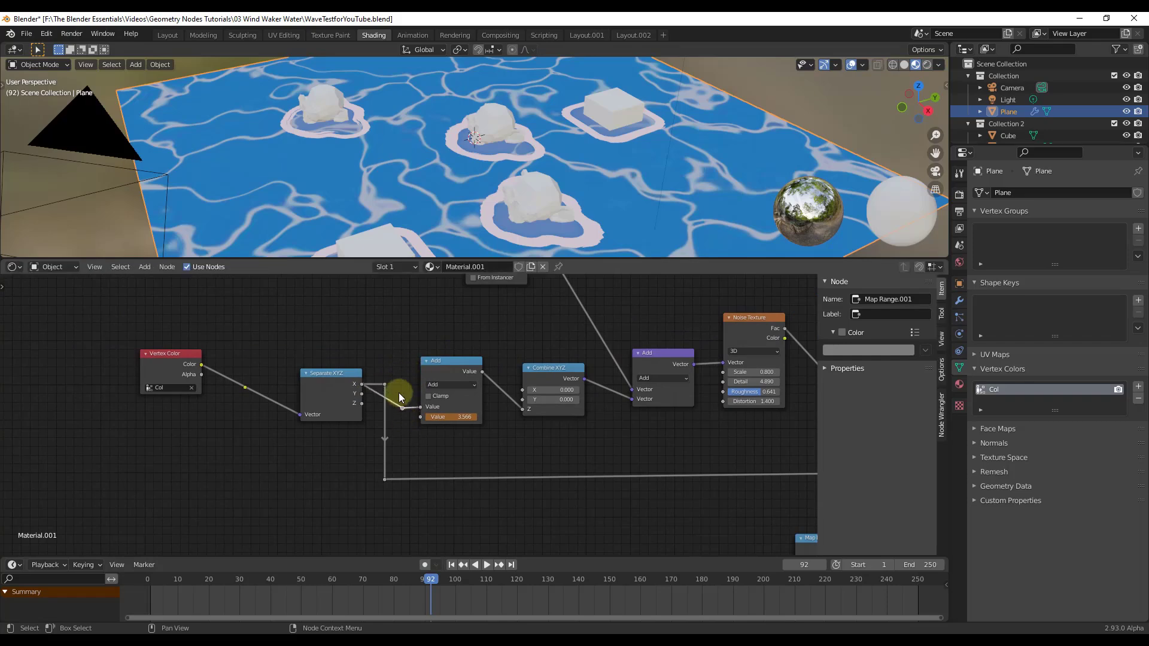
{"action": "right_click_drag", "start_coordinate": [385, 403], "coordinate": [403, 411], "text": "shift"}
{"action": "left_click_drag", "start_coordinate": [395, 405], "coordinate": [409, 372]}
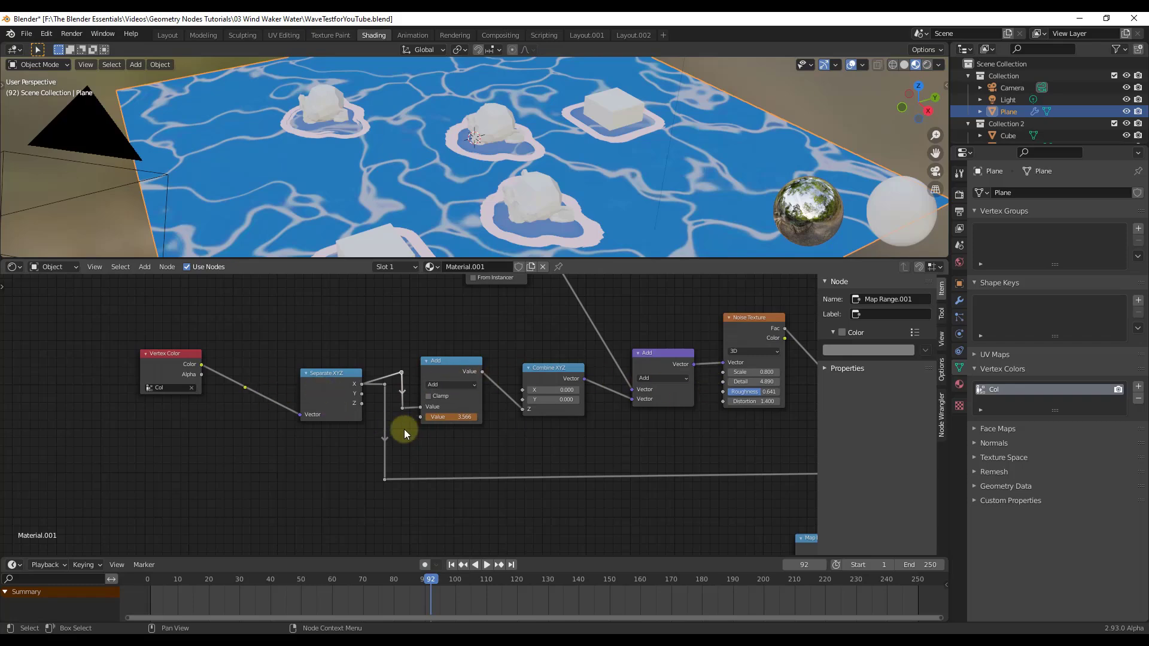
- Remove both reroutes from the long link between Separate XYZ and Multiply while keeping the two nodes connected
{"action": "scroll", "coordinate": [454, 419], "scroll_direction": "down", "scroll_amount": 3}
{"action": "scroll", "coordinate": [474, 449], "scroll_direction": "up", "scroll_amount": 3}
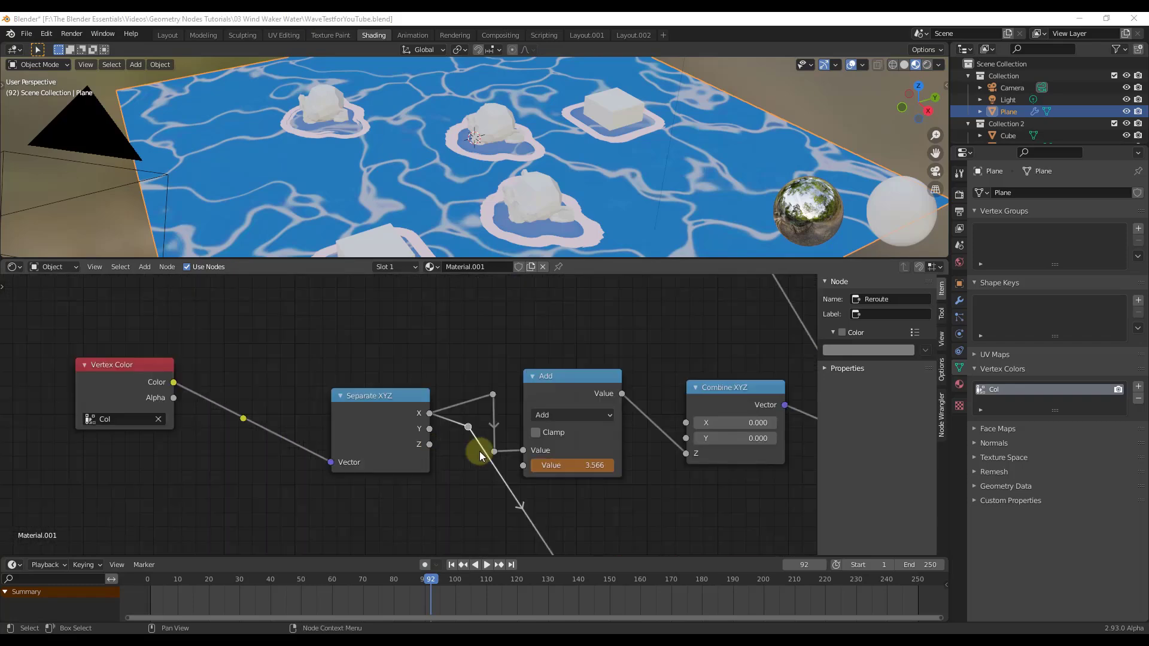
{"action": "left_click", "coordinate": [441, 402]}
{"action": "scroll", "coordinate": [464, 422], "scroll_direction": "down", "scroll_amount": 3}
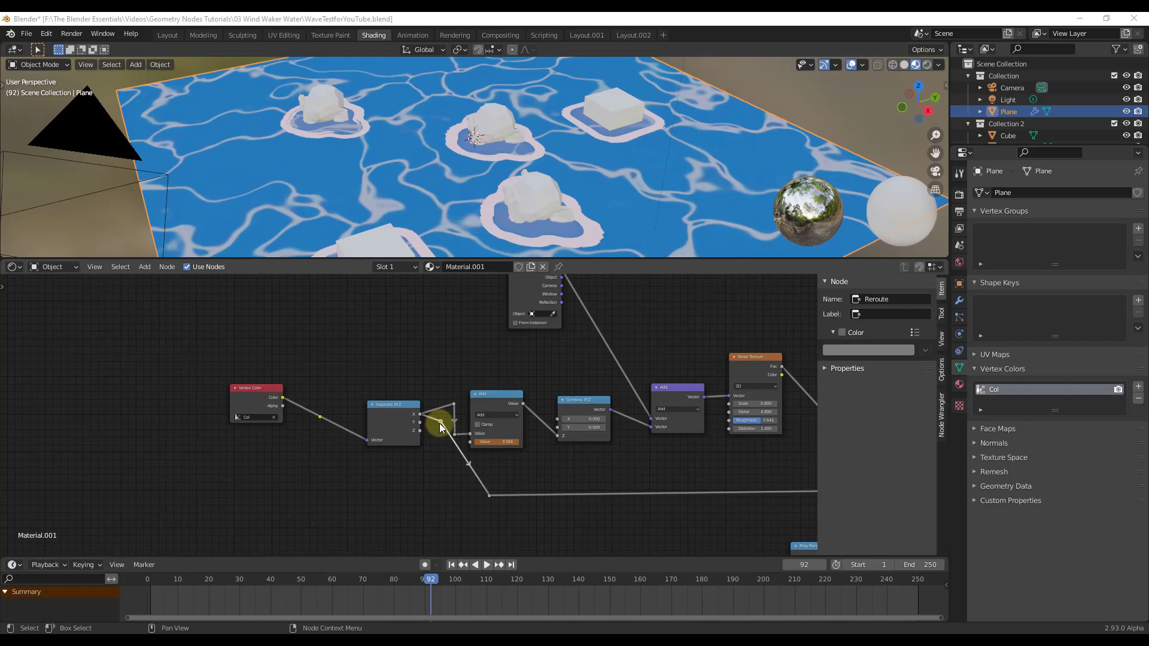
{"action": "scroll", "coordinate": [441, 418], "scroll_direction": "up", "scroll_amount": 2}
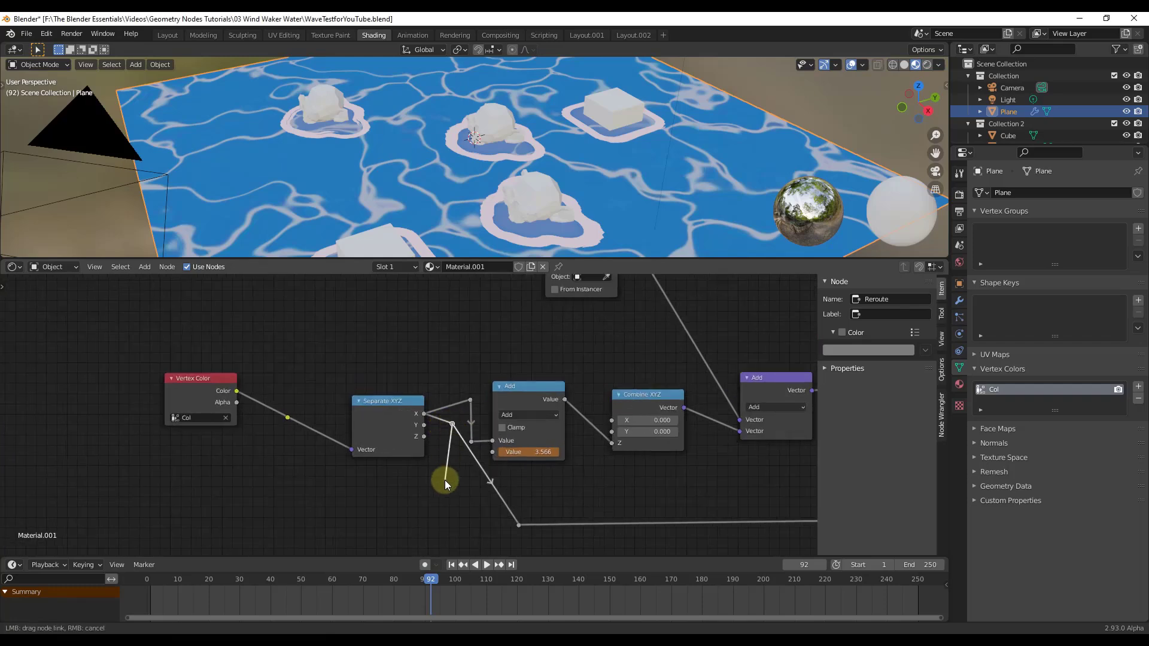
{"action": "left_click_drag", "start_coordinate": [453, 424], "coordinate": [433, 491], "text": "alt"}
{"action": "key", "text": "x"}
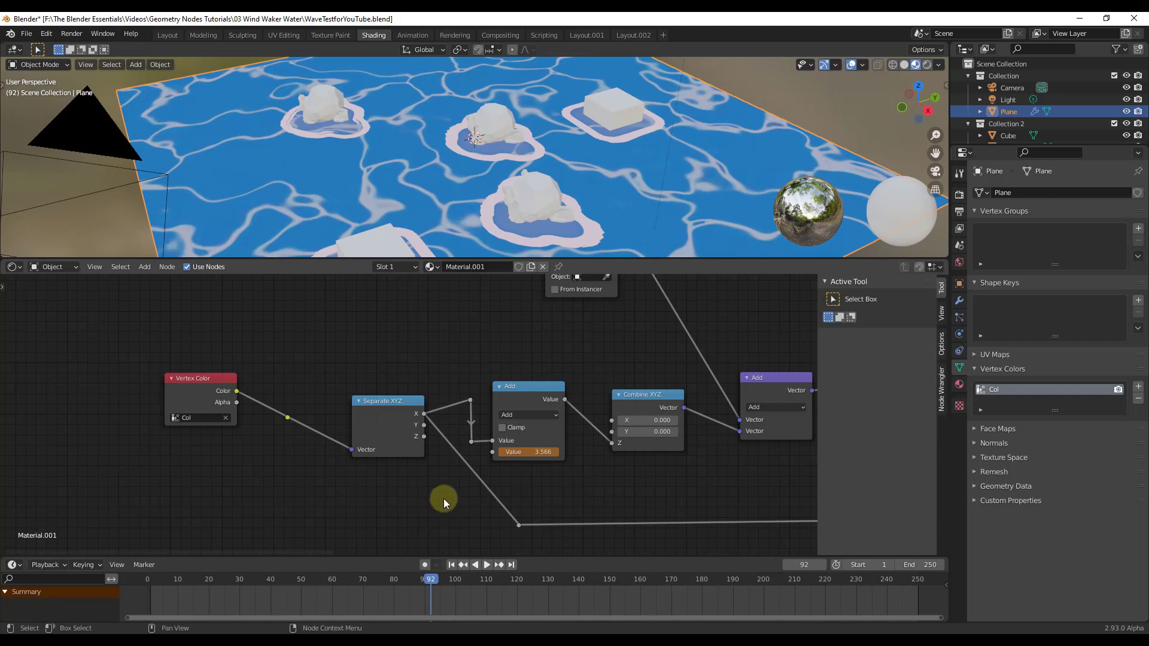
{"action": "left_click", "coordinate": [518, 524]}
{"action": "left_click_drag", "start_coordinate": [518, 523], "coordinate": [472, 518], "text": "alt"}
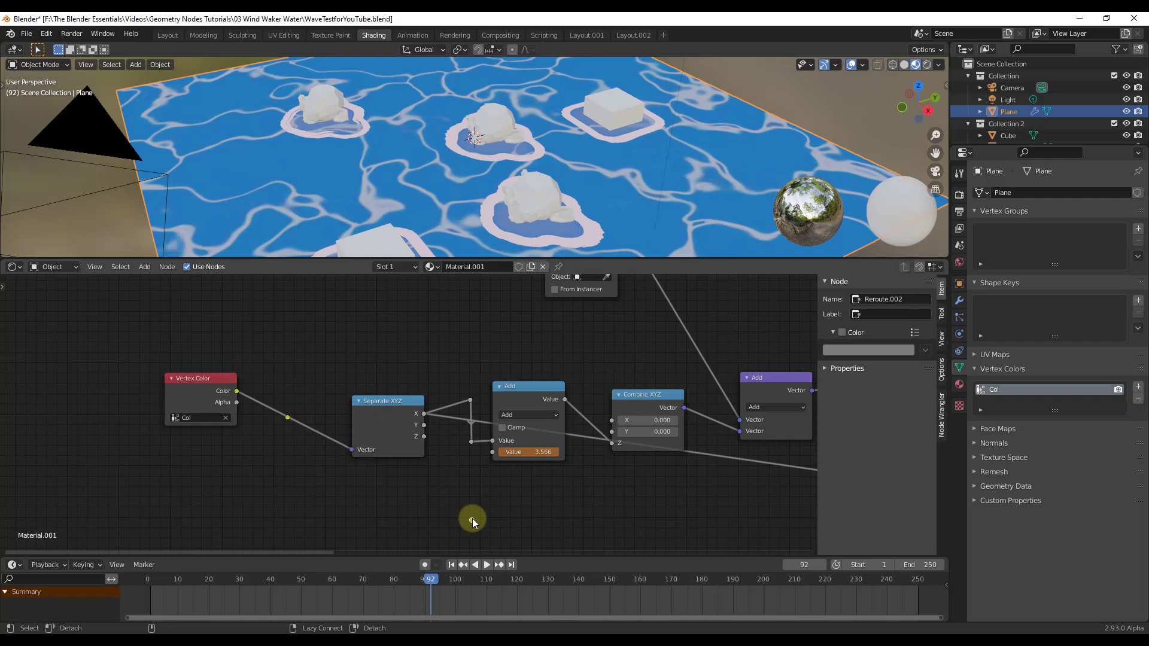
{"action": "key", "text": "x"}
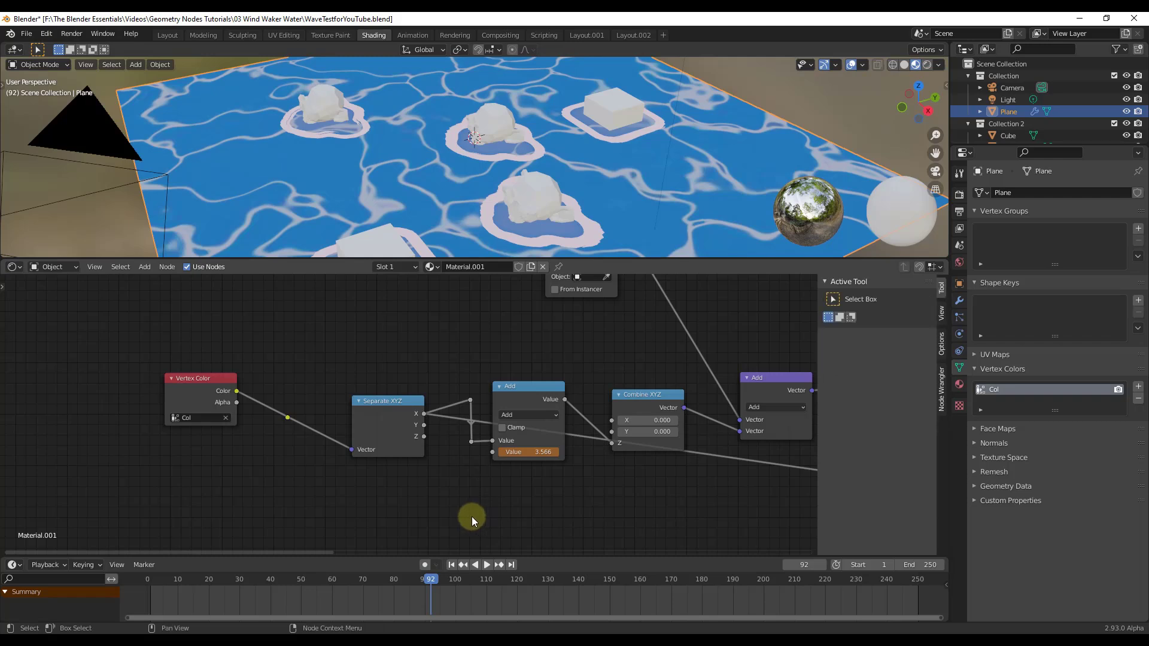
- Remove both reroutes from the short link between Separate XYZ and Add while keeping the nodes connected
{"action": "left_click", "coordinate": [471, 442]}
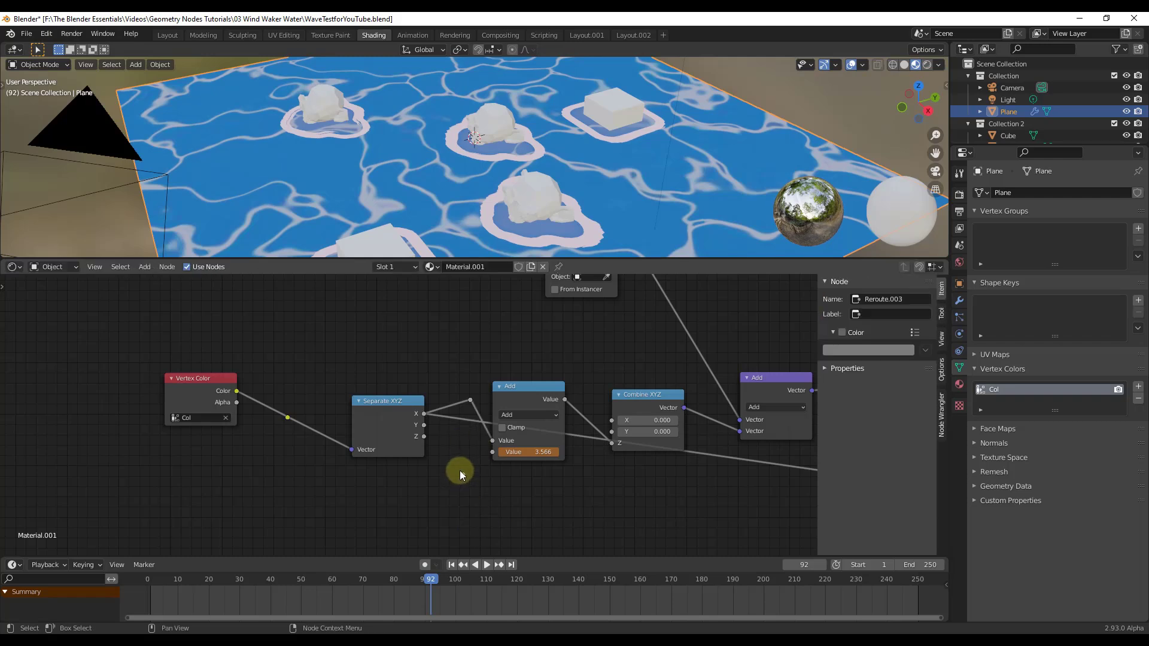
{"action": "key", "text": "x"}
{"action": "left_click", "coordinate": [471, 400]}
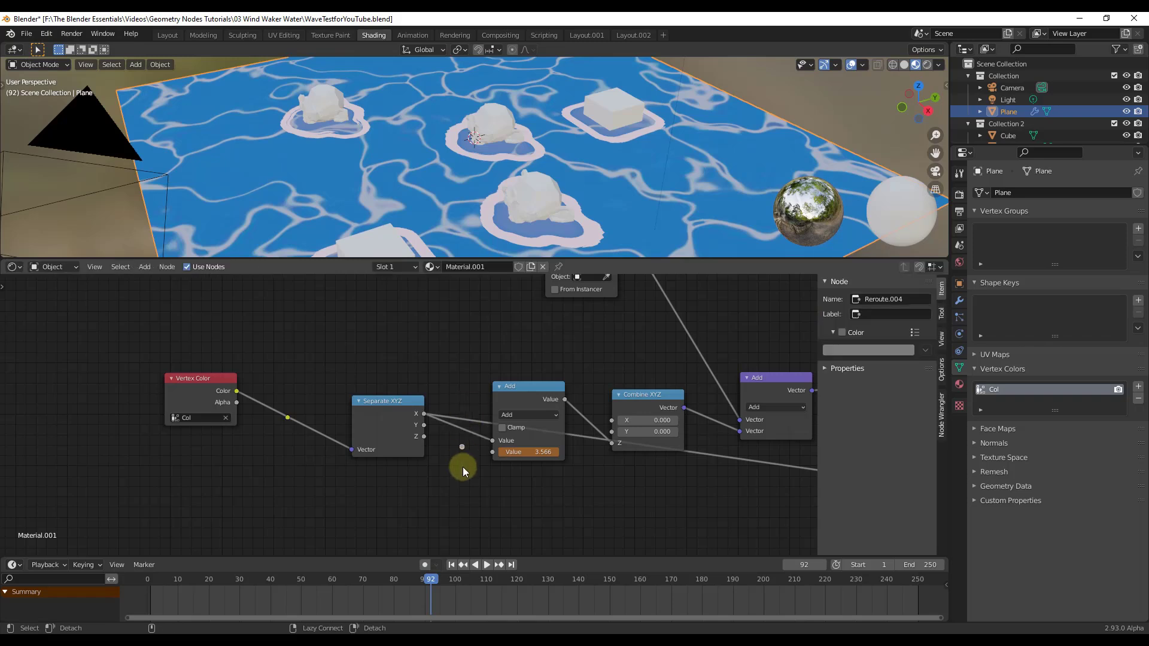
{"action": "key", "text": "x"}
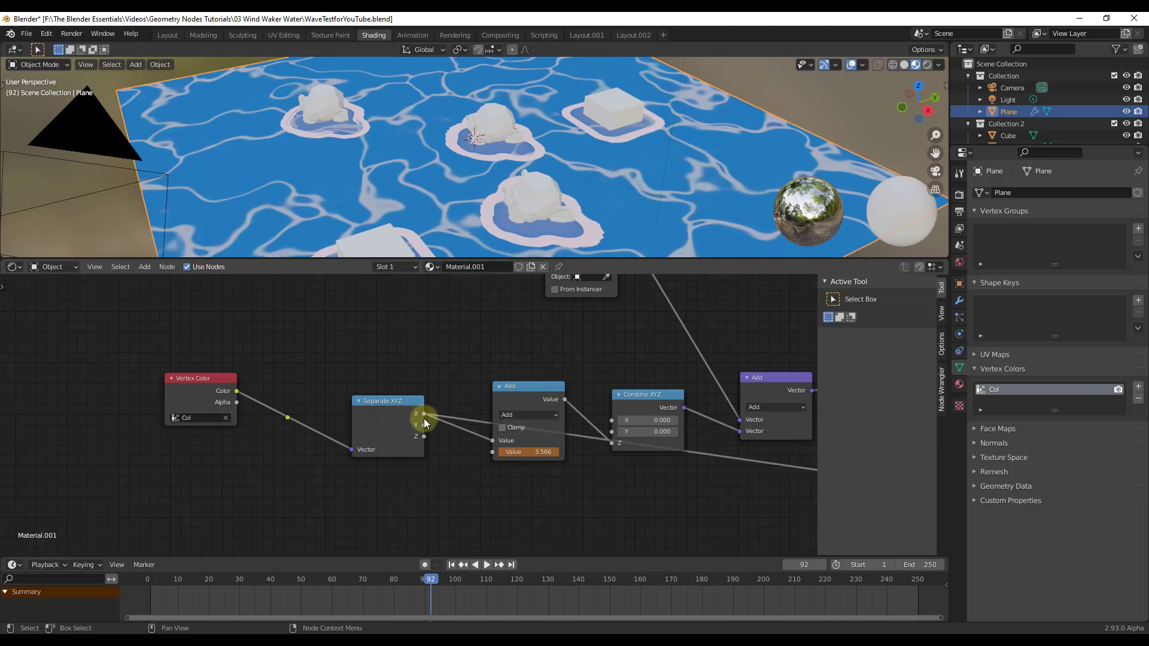
- Dissolve the reroute between Vertex Color and Separate XYZ, and move Separate XYZ close beside Vertex Color
{"action": "left_click_drag", "start_coordinate": [392, 405], "coordinate": [342, 382]}
{"action": "left_click", "coordinate": [288, 417]}
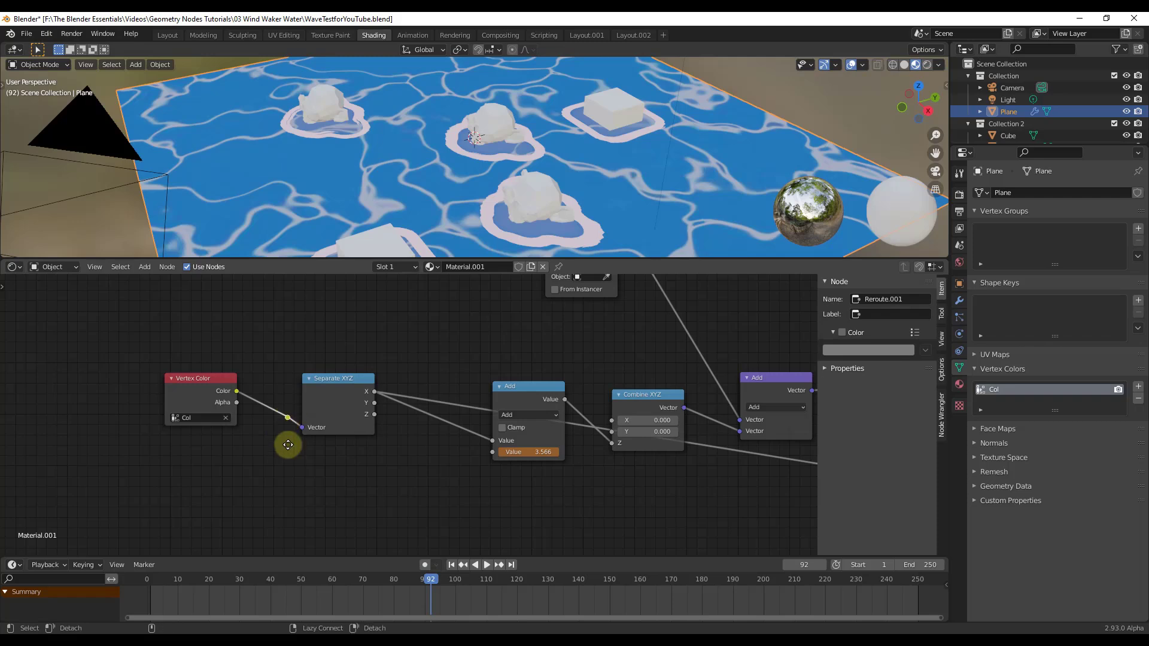
{"action": "key", "text": "ctrl+x"}
{"action": "left_click_drag", "start_coordinate": [323, 386], "coordinate": [316, 380]}
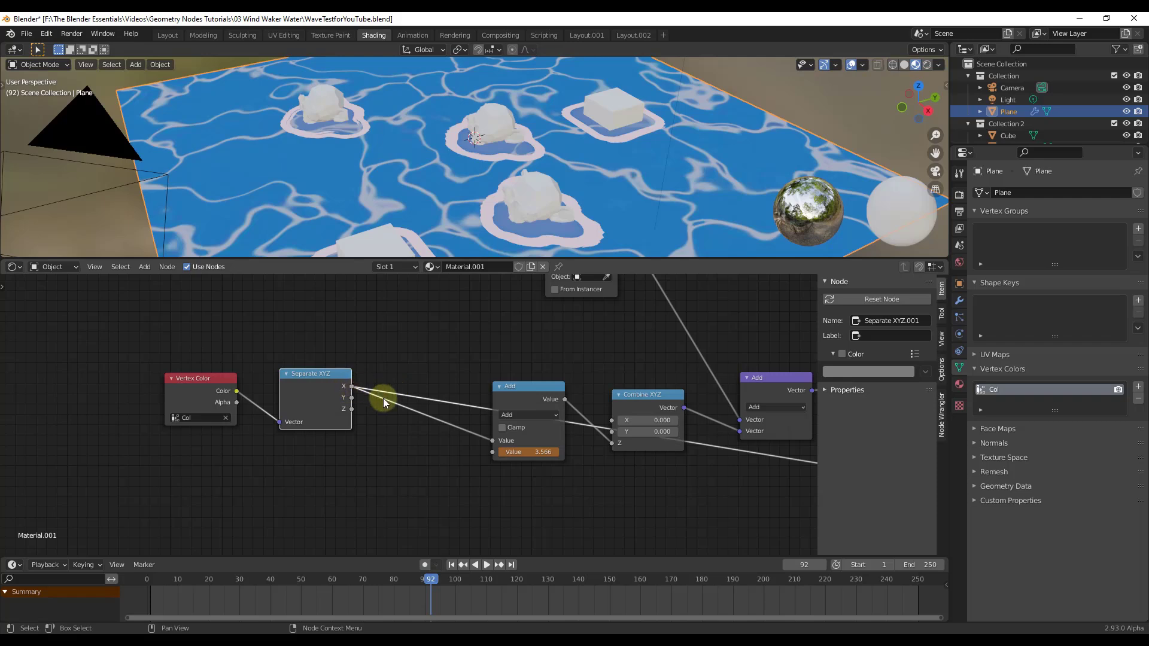
- Add one shared reroute across both links leaving the Separate XYZ X output and place it just before the Add node
{"action": "right_click_drag", "start_coordinate": [447, 360], "coordinate": [415, 479], "text": "shift"}
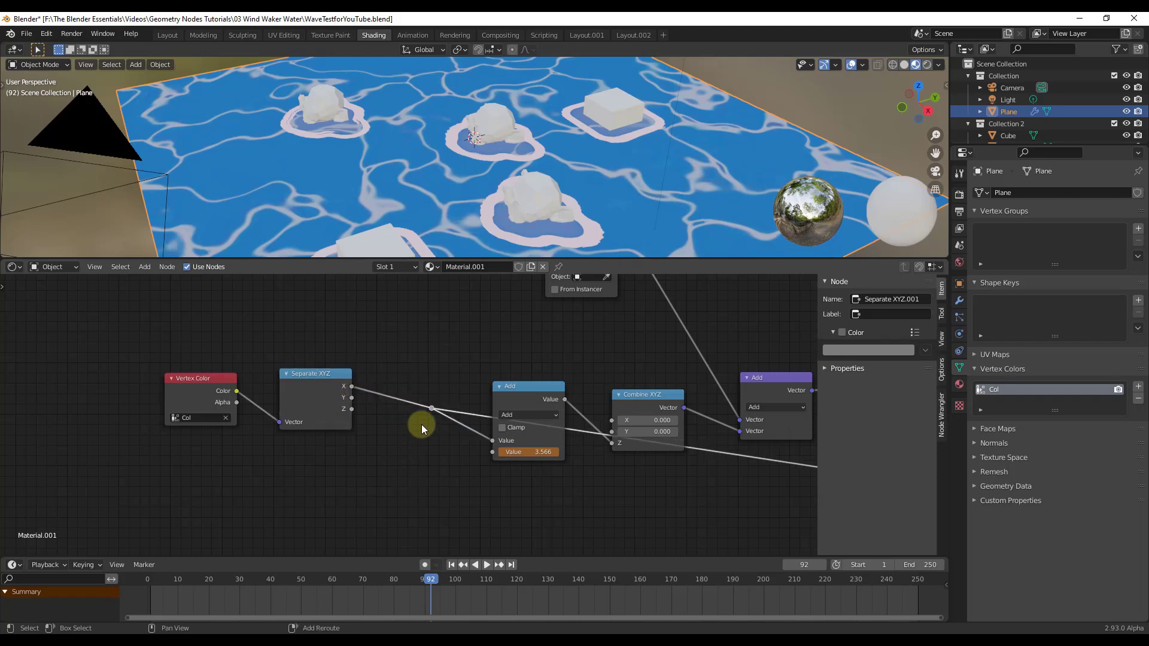
{"action": "mouse_move", "coordinate": [433, 408]}
{"action": "left_mouse_down"}
{"action": "mouse_move", "coordinate": [469, 405]}
{"action": "mouse_move", "coordinate": [443, 391]}
{"action": "mouse_move", "coordinate": [448, 404]}
{"action": "left_mouse_up"}
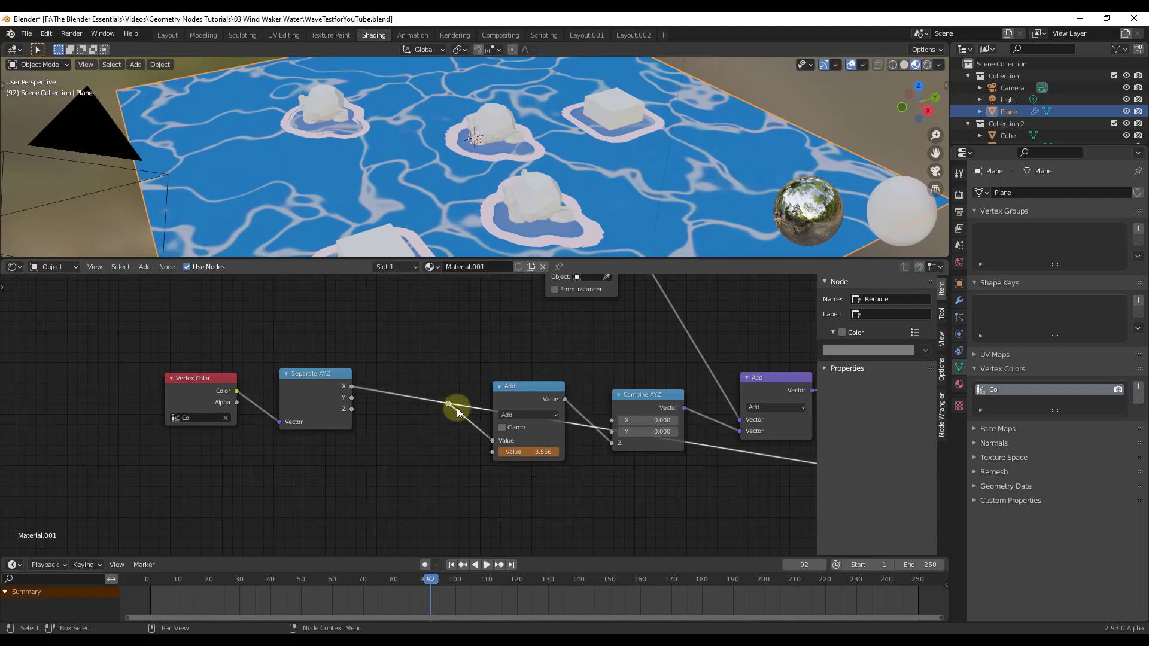
{"action": "left_click_drag", "start_coordinate": [490, 446], "coordinate": [472, 420]}
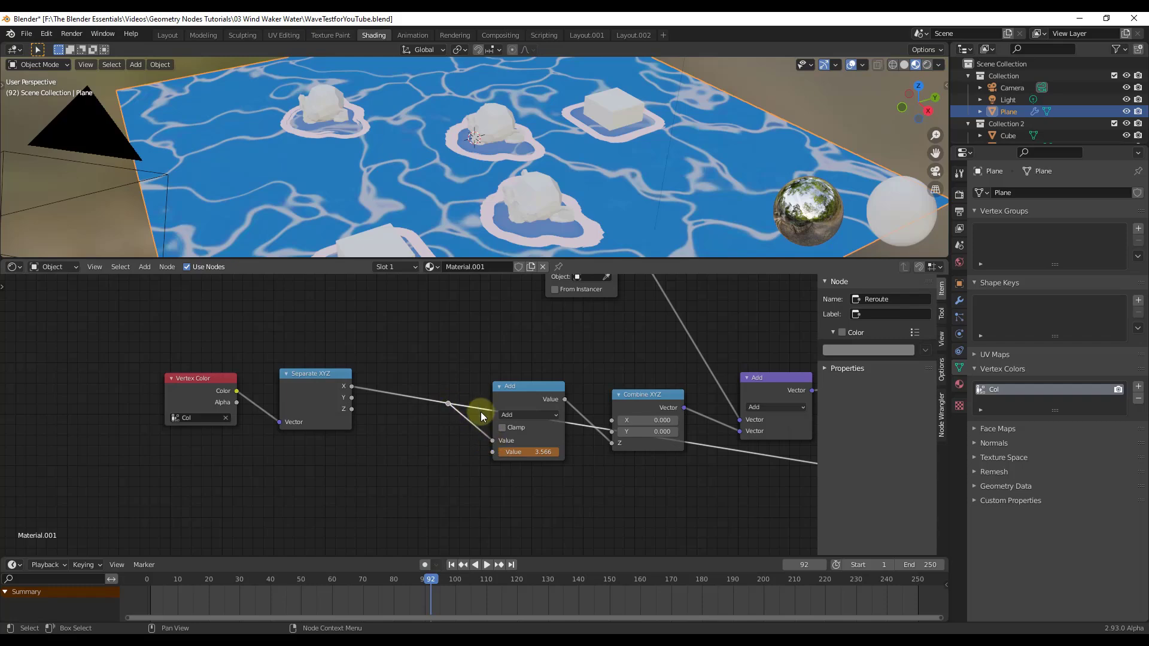
- Add a second reroute on the Multiply link directly below the shared one, and raise the Add node so its Value input lines up
{"action": "scroll", "coordinate": [479, 415], "scroll_direction": "down", "scroll_amount": 2}
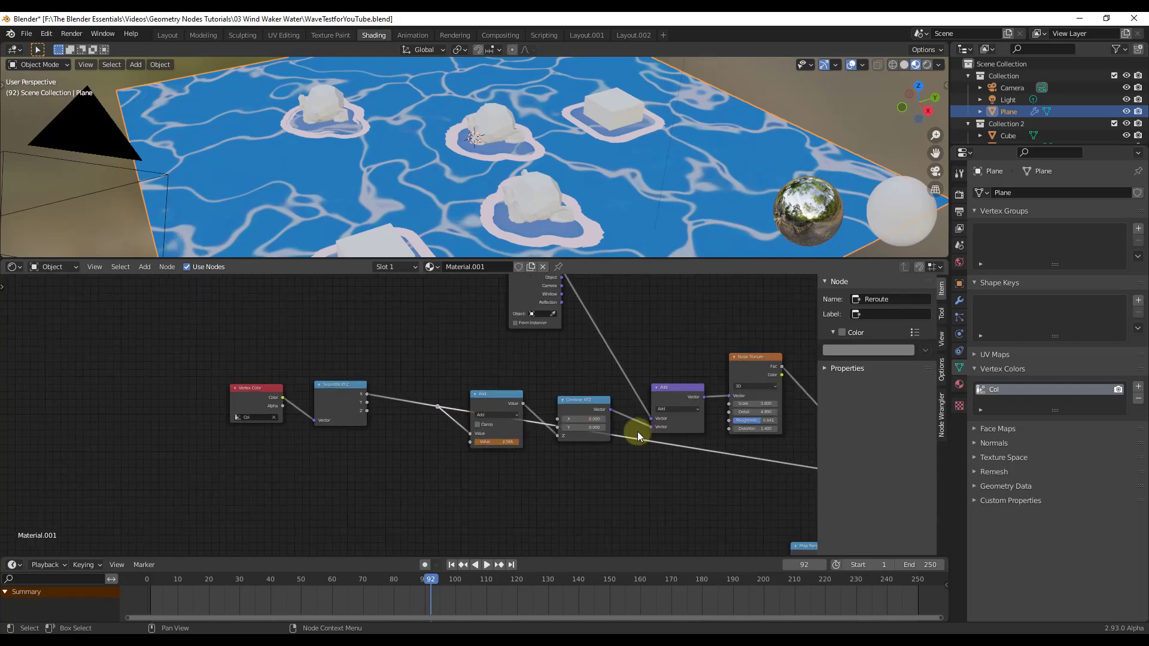
{"action": "right_click_drag", "start_coordinate": [631, 430], "coordinate": [623, 457], "text": "shift"}
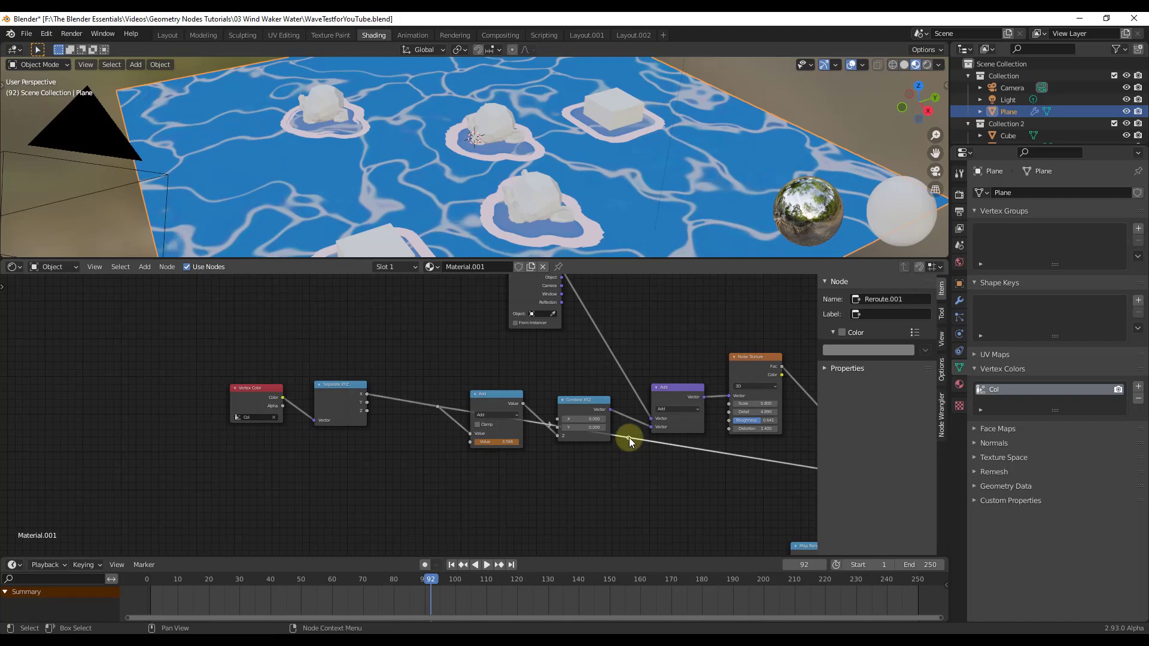
{"action": "left_click_drag", "start_coordinate": [628, 438], "coordinate": [440, 473]}
{"action": "left_click", "coordinate": [489, 393]}
{"action": "left_click_drag", "start_coordinate": [489, 394], "coordinate": [490, 371]}
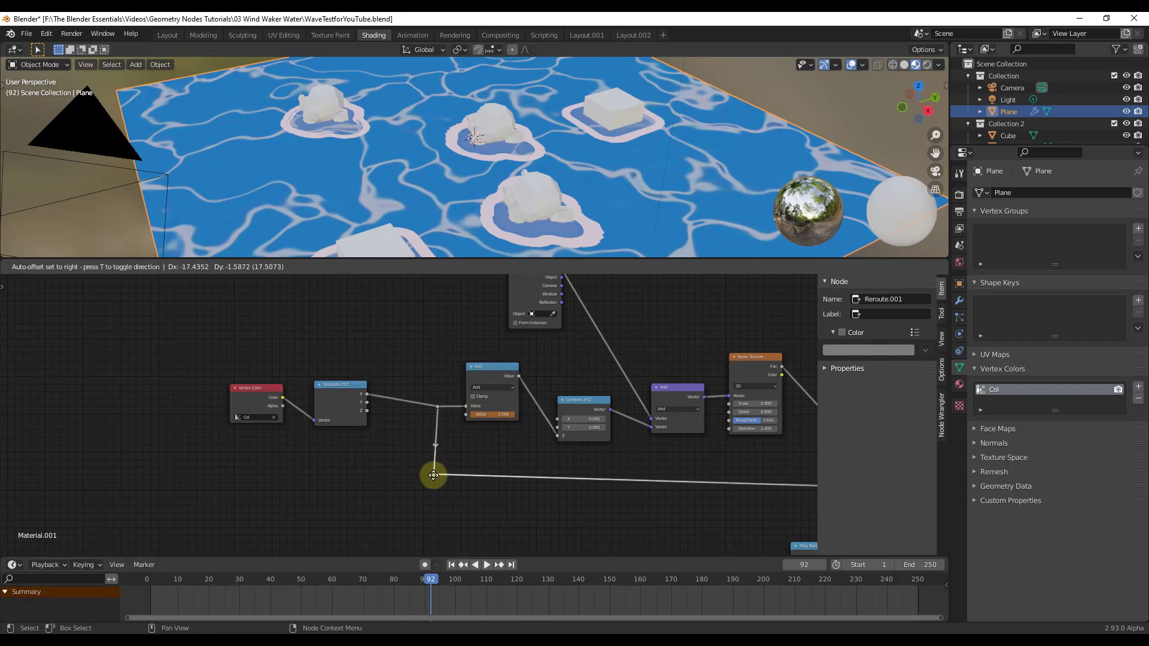
- Try dissolving the lower reroute with its link kept connected, and undo the removal
{"action": "middle_click_drag", "start_coordinate": [439, 474], "coordinate": [354, 461]}
{"action": "left_click", "coordinate": [312, 505]}
{"action": "key", "text": "ctrl+x"}
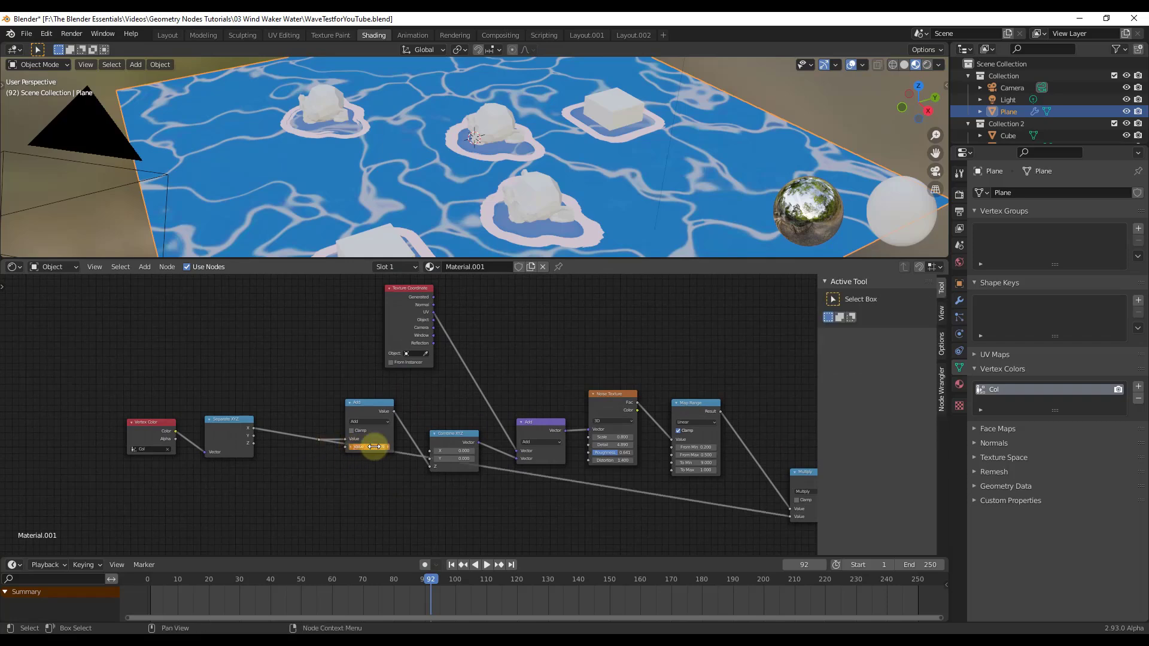
{"action": "key", "text": "ctrl+z"}
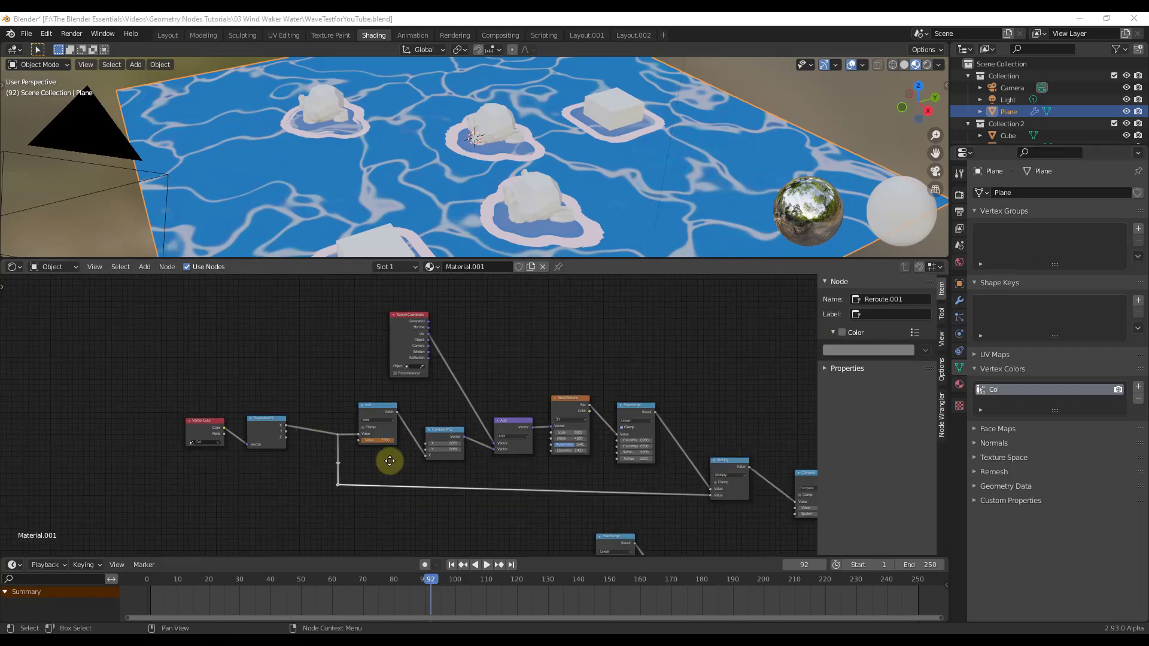
- Set Noodle Curving to 10 in the Node Editor theme preferences
{"action": "middle_click_drag", "start_coordinate": [389, 460], "coordinate": [318, 441], "text": "ctrl"}
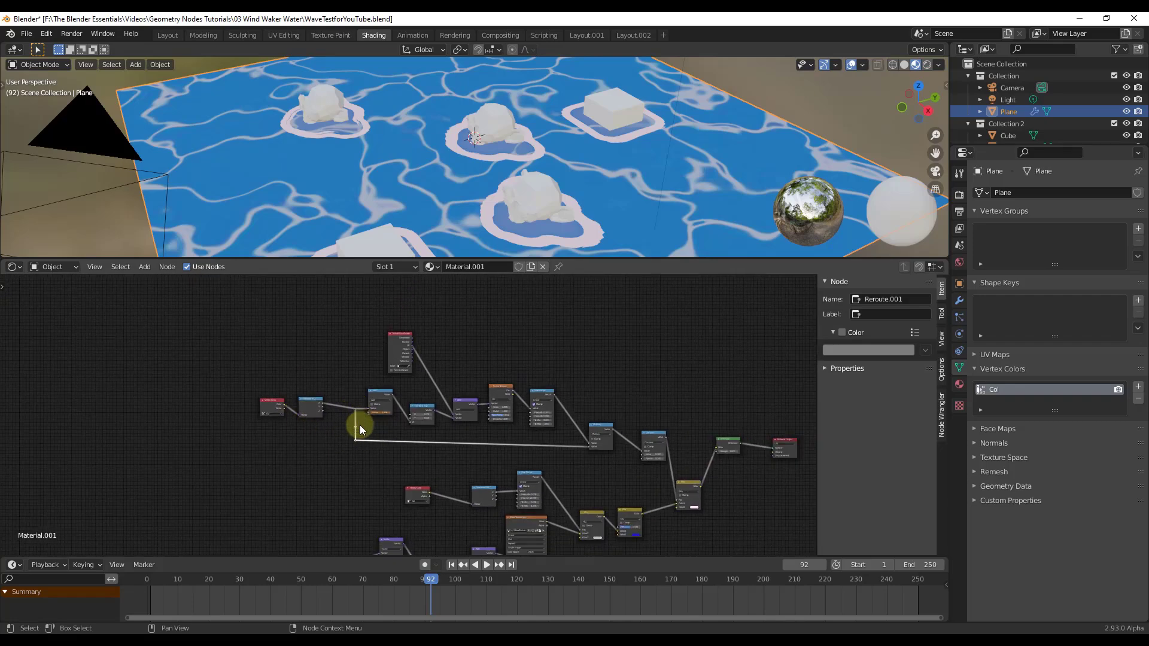
{"action": "middle_click_drag", "start_coordinate": [356, 443], "coordinate": [365, 436], "text": "ctrl"}
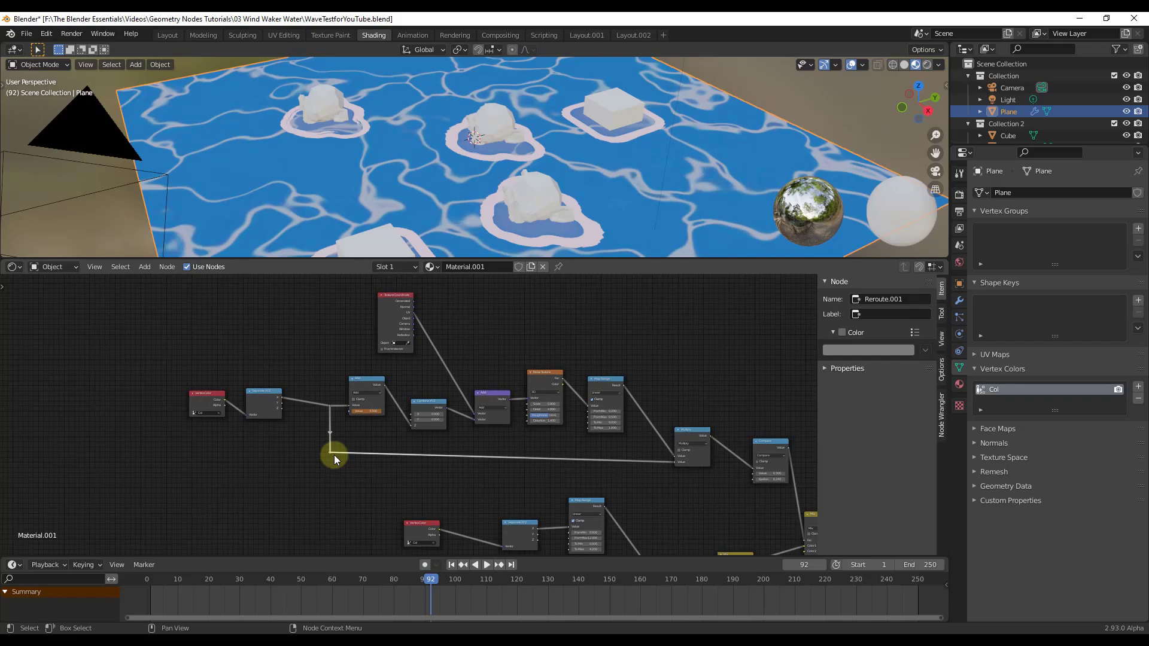
{"action": "left_click", "coordinate": [46, 34]}
{"action": "left_click", "coordinate": [85, 206]}
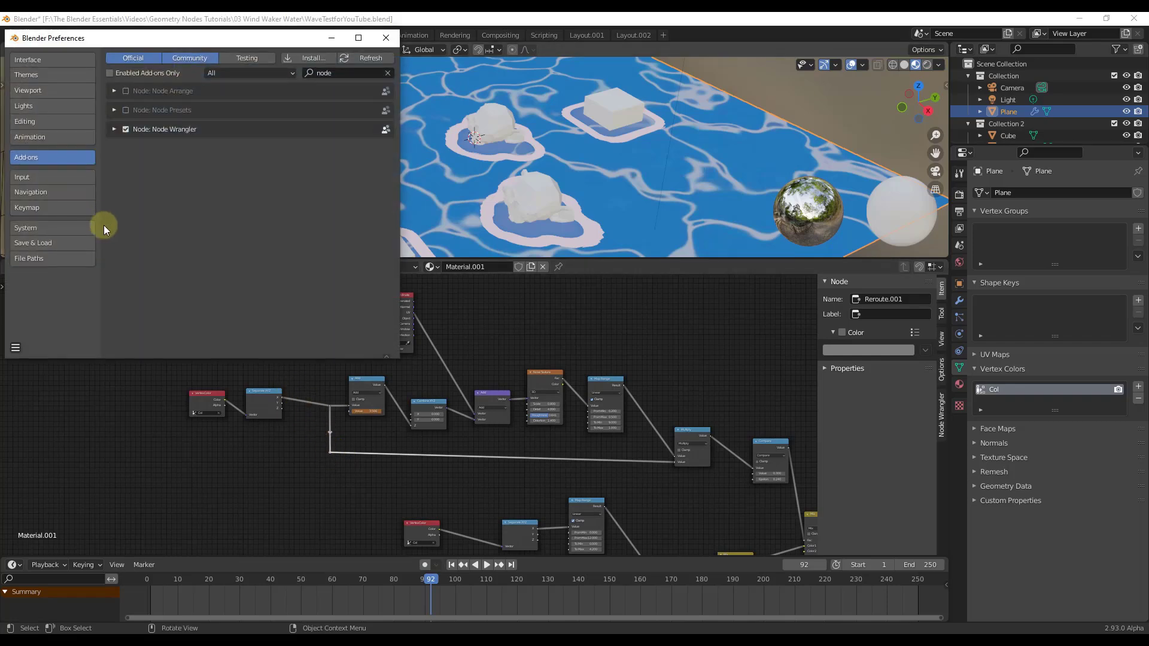
{"action": "left_click", "coordinate": [62, 70]}
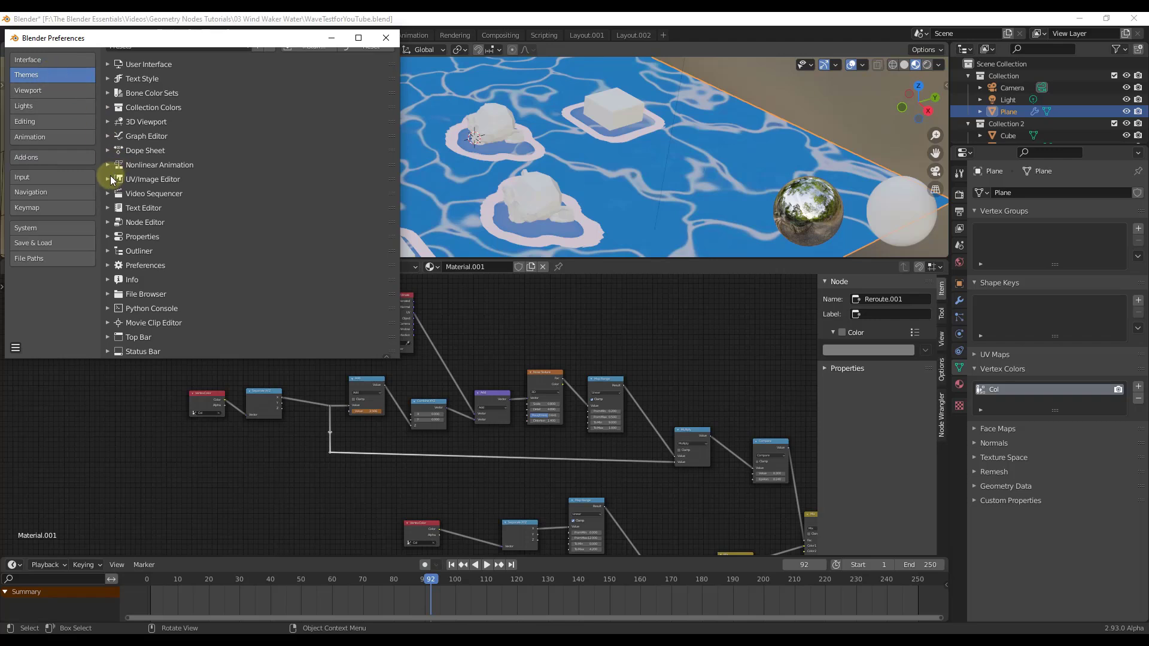
{"action": "left_click", "coordinate": [109, 222]}
{"action": "scroll", "coordinate": [179, 179], "scroll_direction": "down", "scroll_amount": 15}
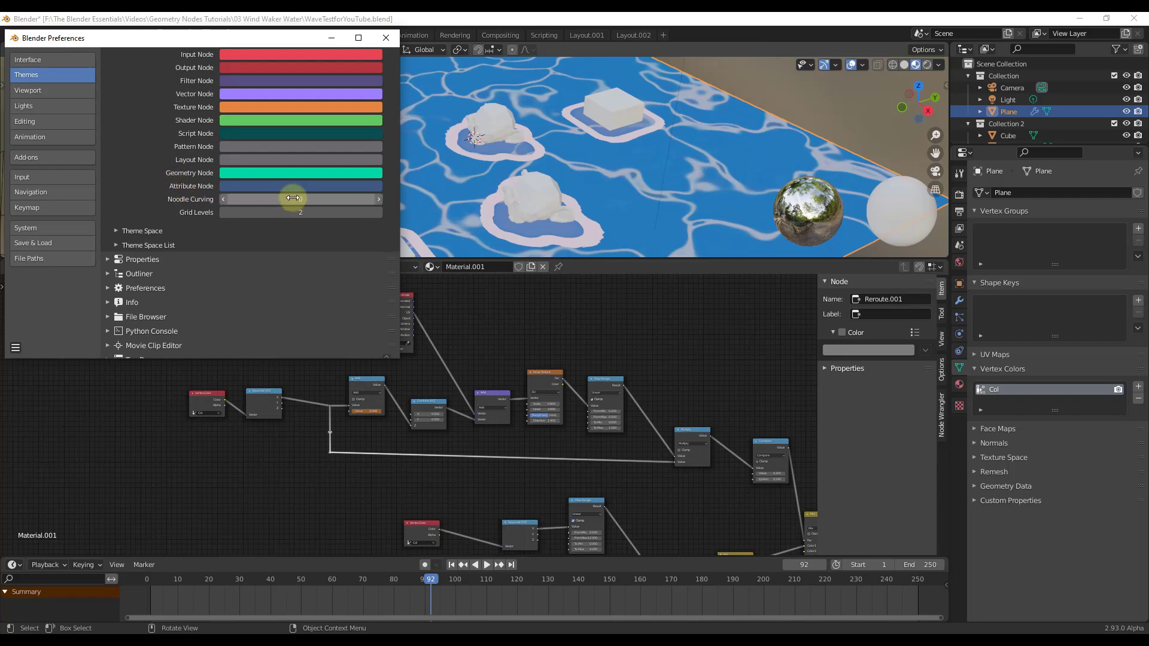
{"action": "left_click_drag", "start_coordinate": [295, 199], "coordinate": [333, 194]}
{"action": "left_click_drag", "start_coordinate": [379, 199], "coordinate": [378, 380]}
- Shift the two reroutes slightly apart from their vertical alignment so the curved links bend more smoothly around the nodes
{"action": "left_click", "coordinate": [368, 385]}
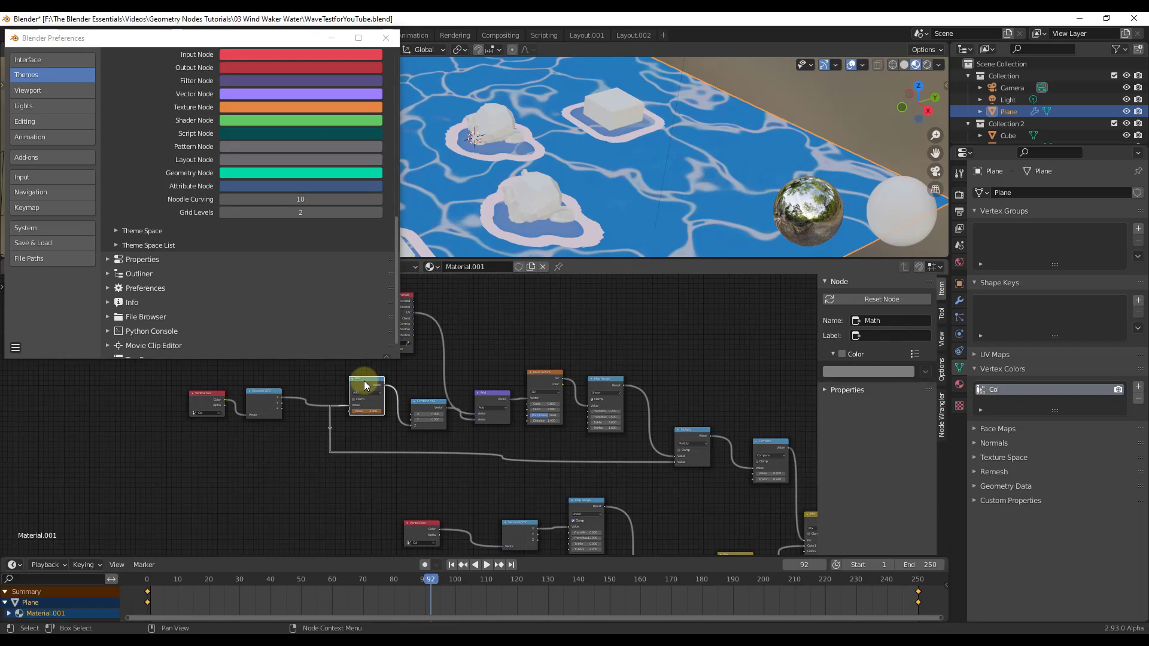
{"action": "left_click", "coordinate": [261, 399]}
{"action": "left_click_drag", "start_coordinate": [329, 428], "coordinate": [330, 451]}
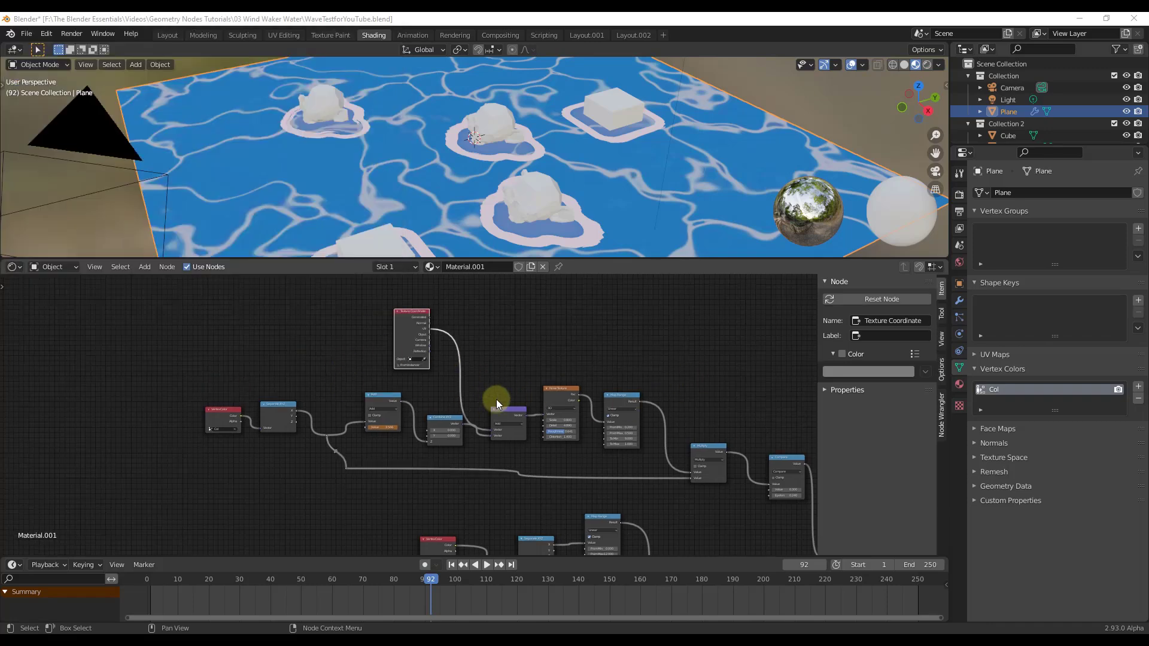
{"action": "middle_click_drag", "start_coordinate": [497, 400], "coordinate": [449, 382]}
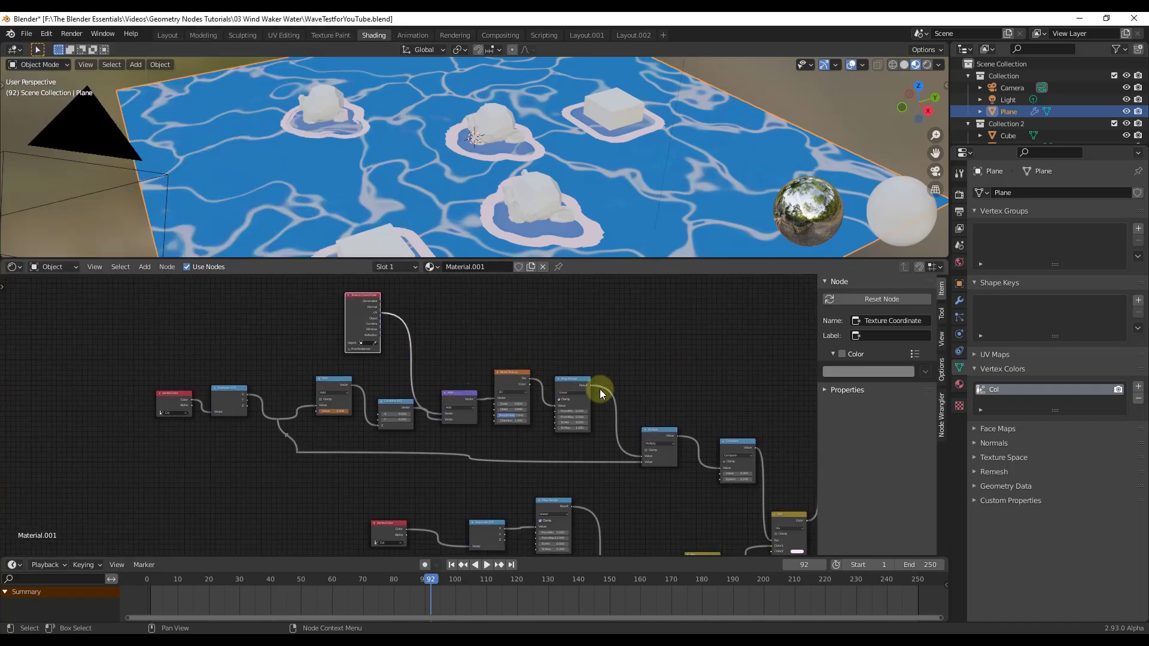
- Collapse the Texture Coordinate node to its compact form, toggling it open and closed once more
{"action": "scroll", "coordinate": [339, 318], "scroll_direction": "up", "scroll_amount": 2}
{"action": "middle_click_drag", "start_coordinate": [366, 303], "coordinate": [466, 371]}
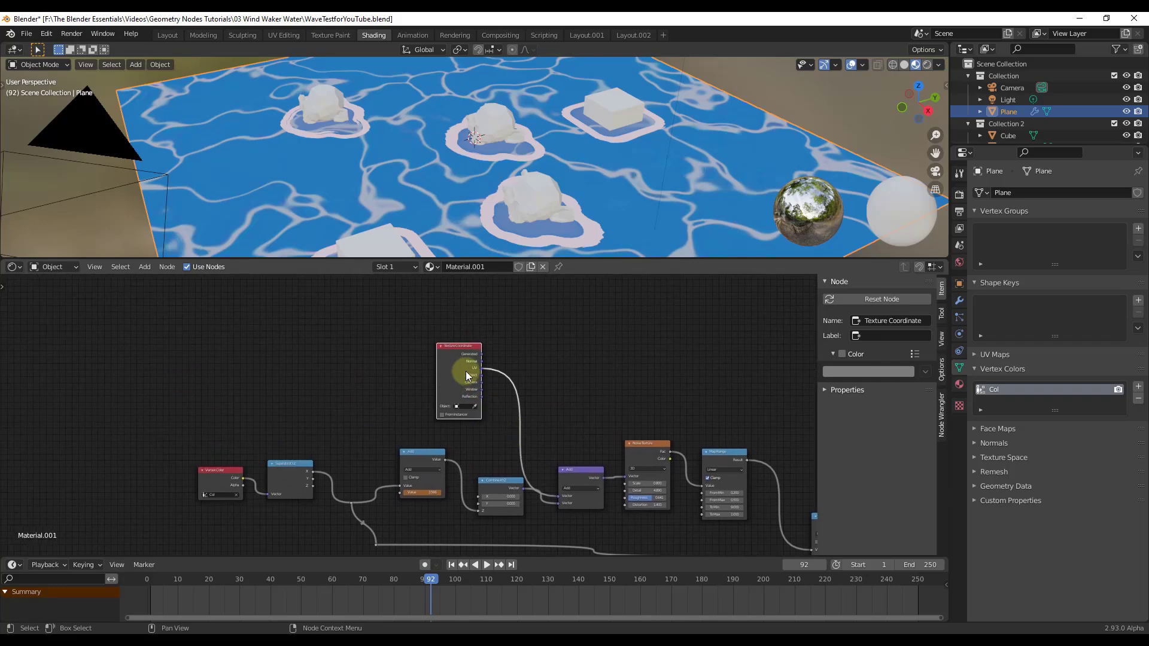
{"action": "scroll", "coordinate": [473, 353], "scroll_direction": "up", "scroll_amount": 3}
{"action": "middle_click_drag", "start_coordinate": [526, 333], "coordinate": [504, 408]}
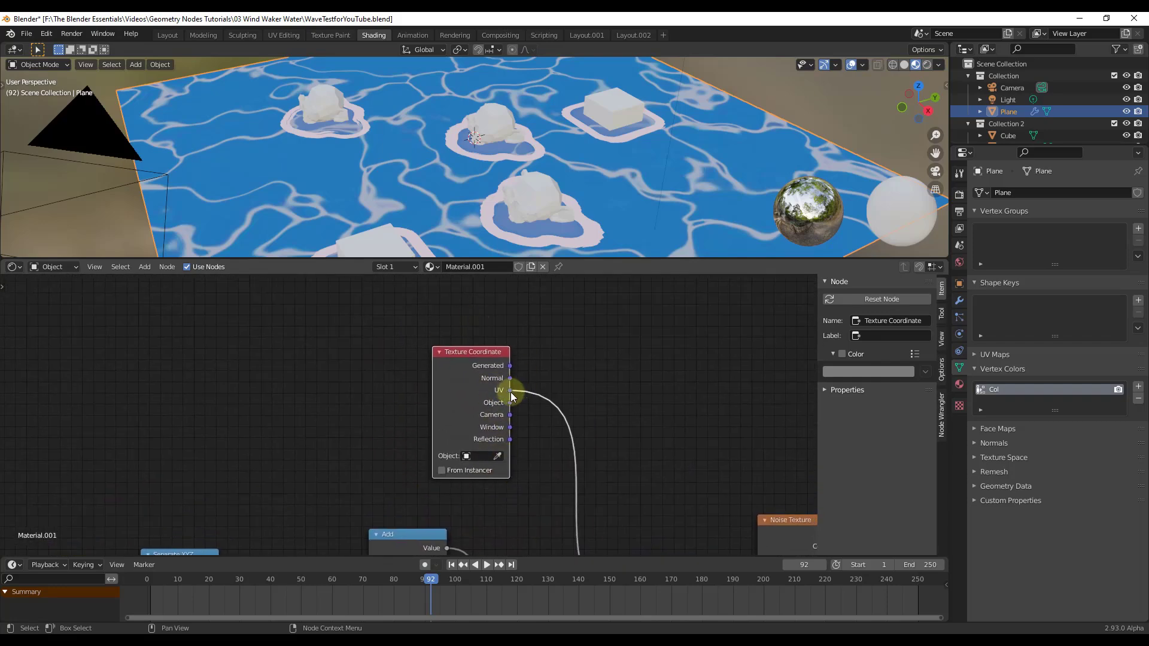
{"action": "scroll", "coordinate": [499, 386], "scroll_direction": "down", "scroll_amount": 2}
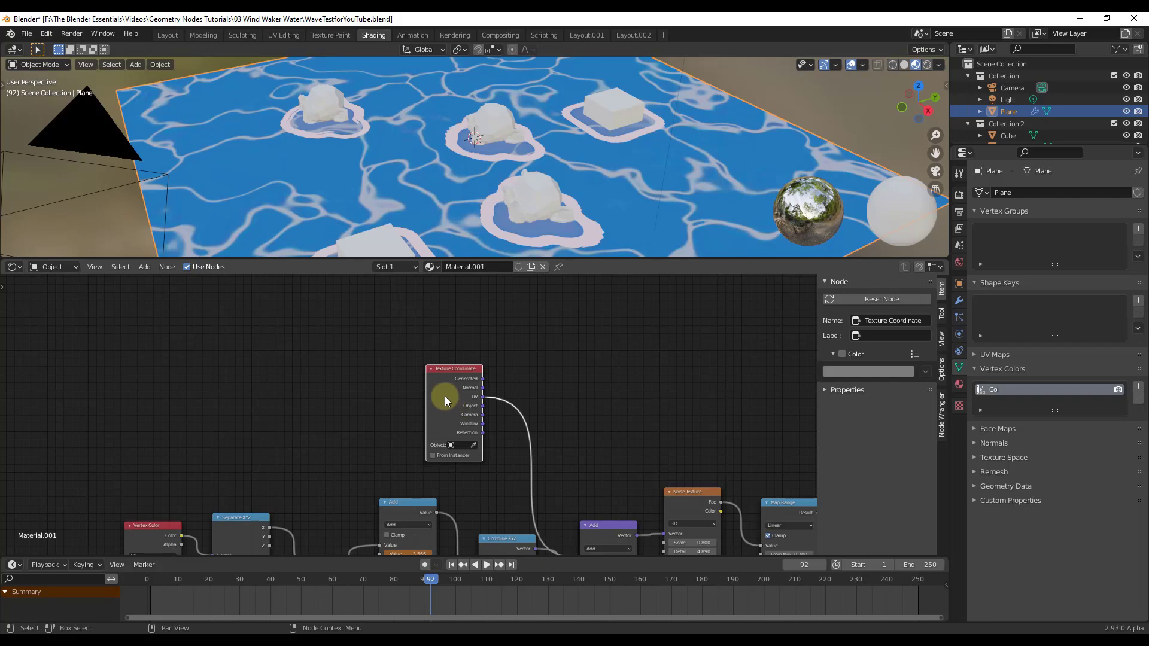
{"action": "left_click", "coordinate": [431, 370]}
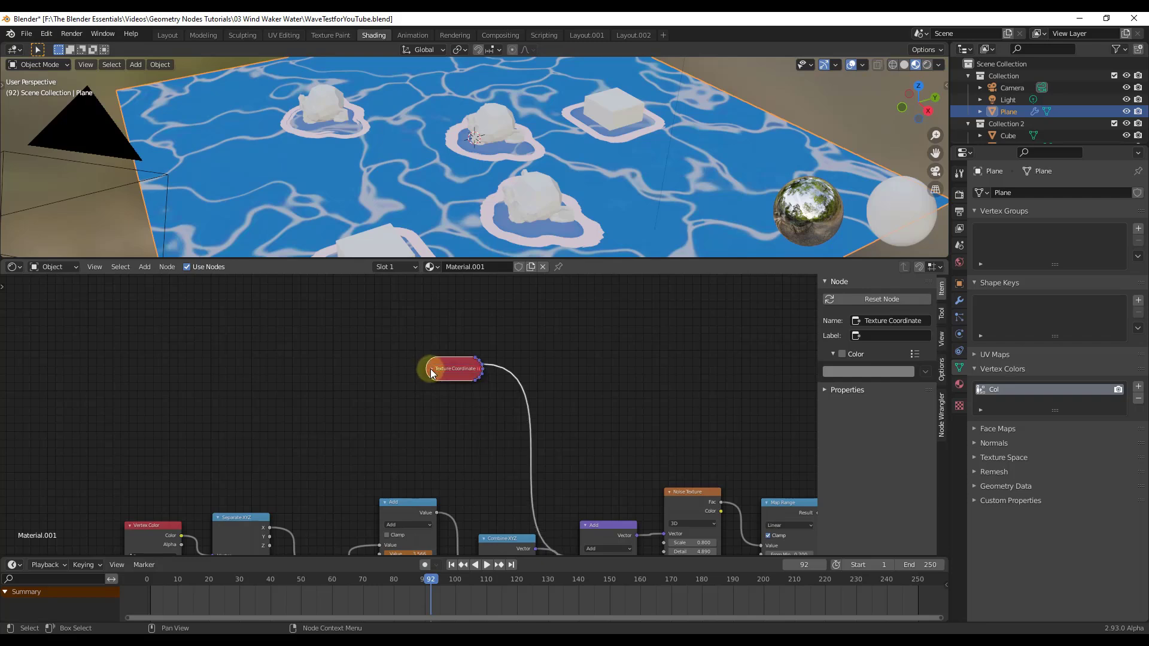
{"action": "left_click", "coordinate": [431, 369]}
{"action": "left_click", "coordinate": [431, 370]}
- Widen the collapsed Texture Coordinate node to about one and a half times its width and expand it again
{"action": "scroll", "coordinate": [491, 360], "scroll_direction": "up", "scroll_amount": 3}
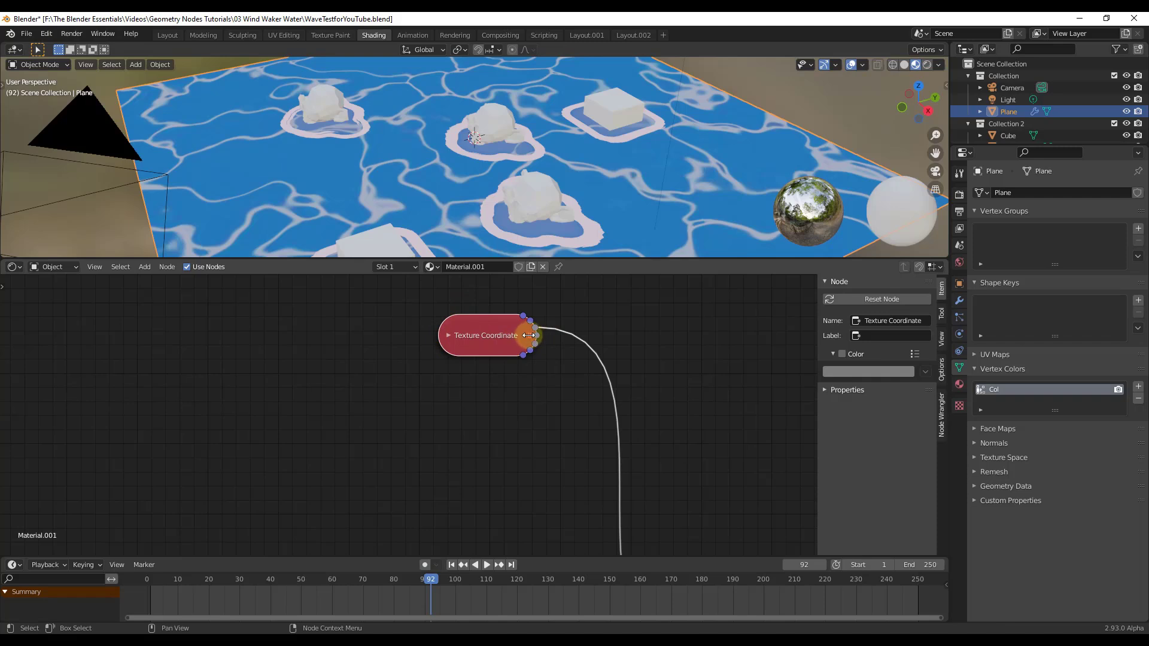
{"action": "left_click_drag", "start_coordinate": [529, 335], "coordinate": [575, 336]}
{"action": "key", "text": "h"}
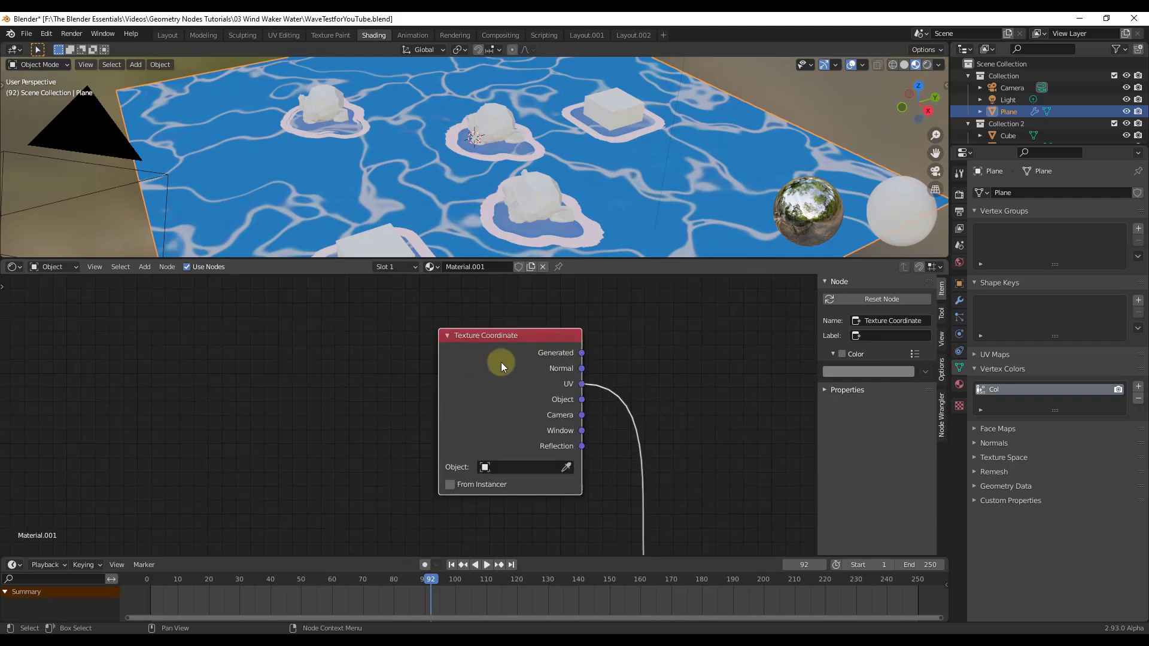
- Hide the Texture Coordinate node's unused outputs so only UV is shown, and restore them, repeating the toggle twice
{"action": "key", "text": "ctrl+h"}
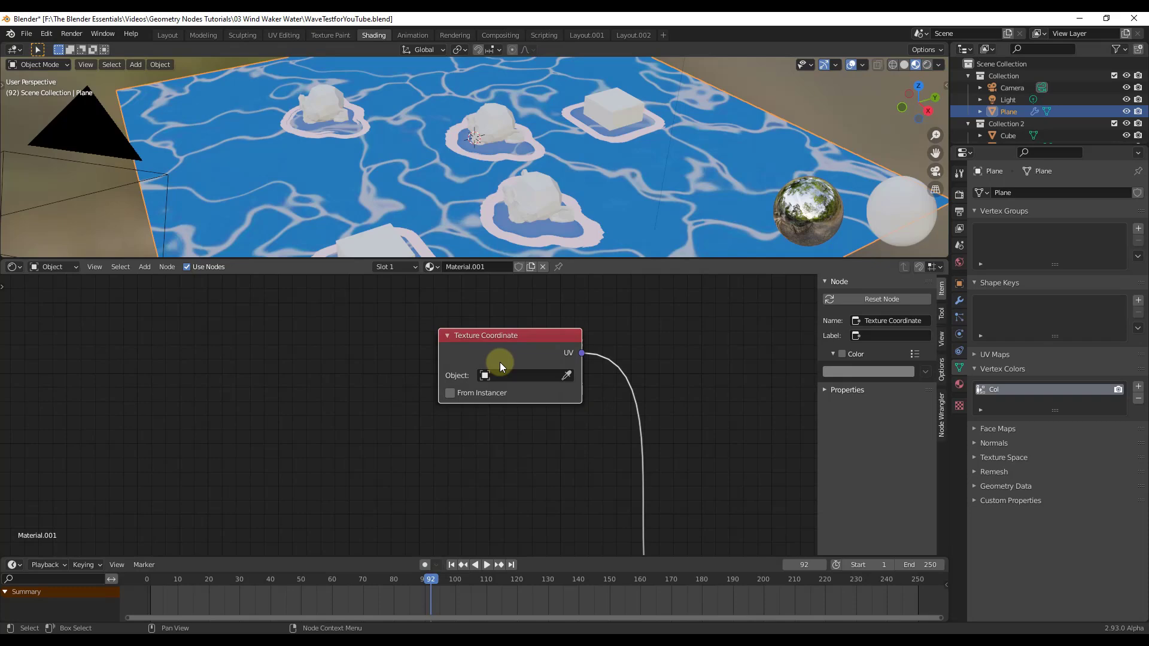
{"action": "key", "text": "ctrl+h"}
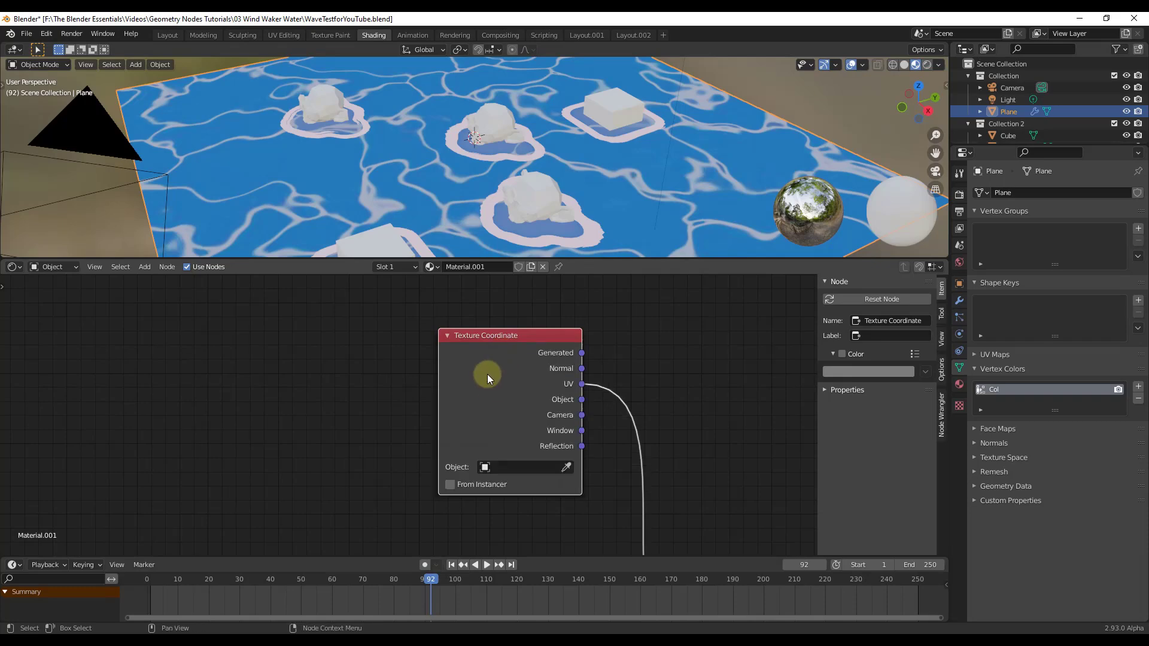
{"action": "scroll", "coordinate": [487, 374], "scroll_direction": "down", "scroll_amount": 2}
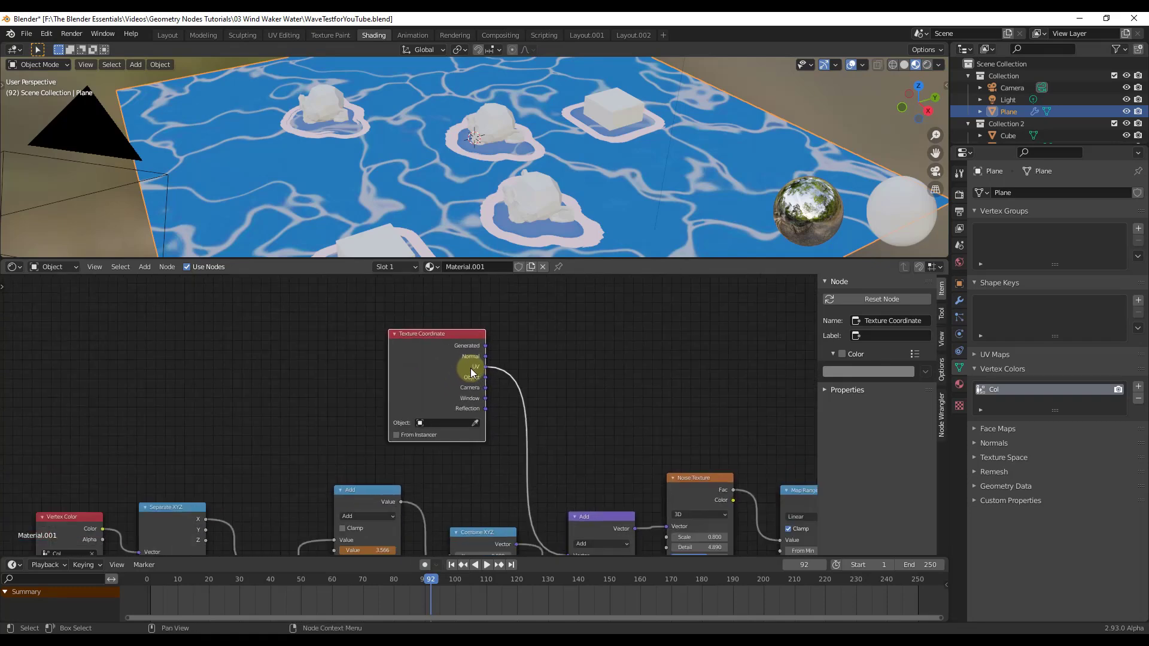
{"action": "middle_click_drag", "start_coordinate": [464, 386], "coordinate": [450, 362]}
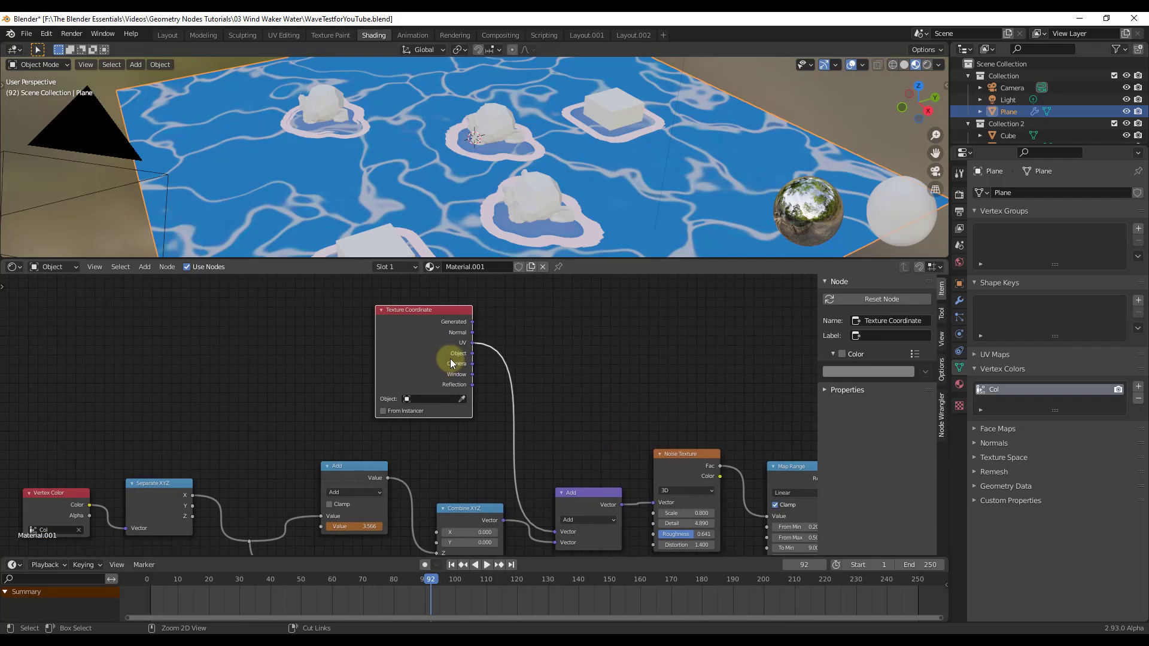
{"action": "key", "text": "ctrl+h"}
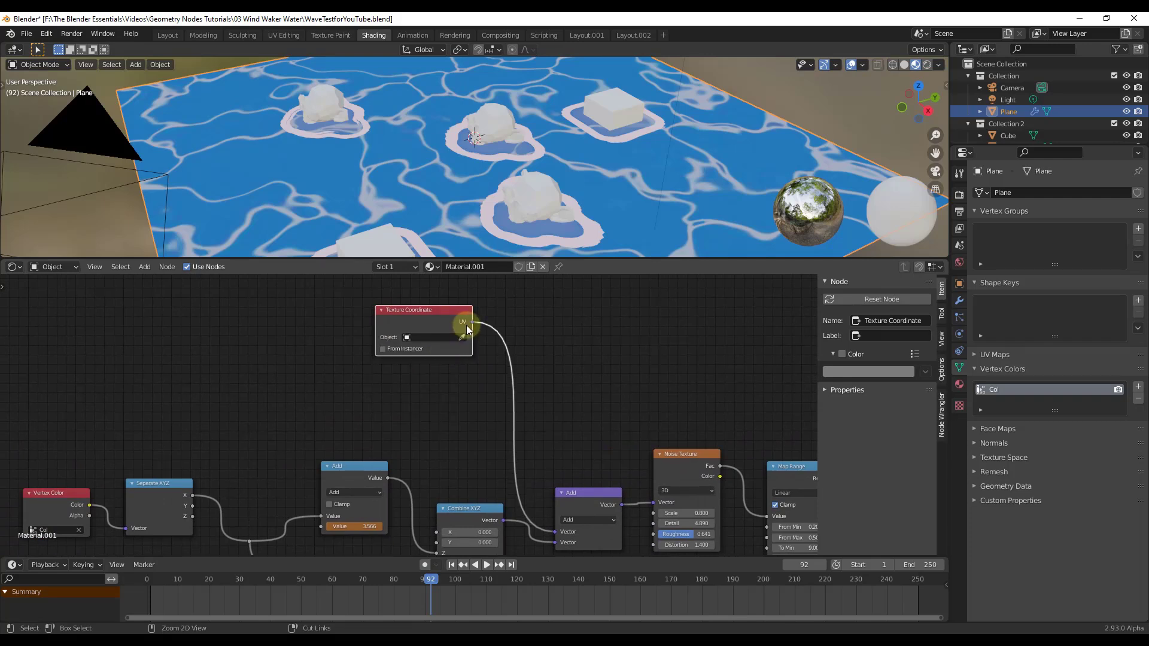
{"action": "key", "text": "ctrl+h"}
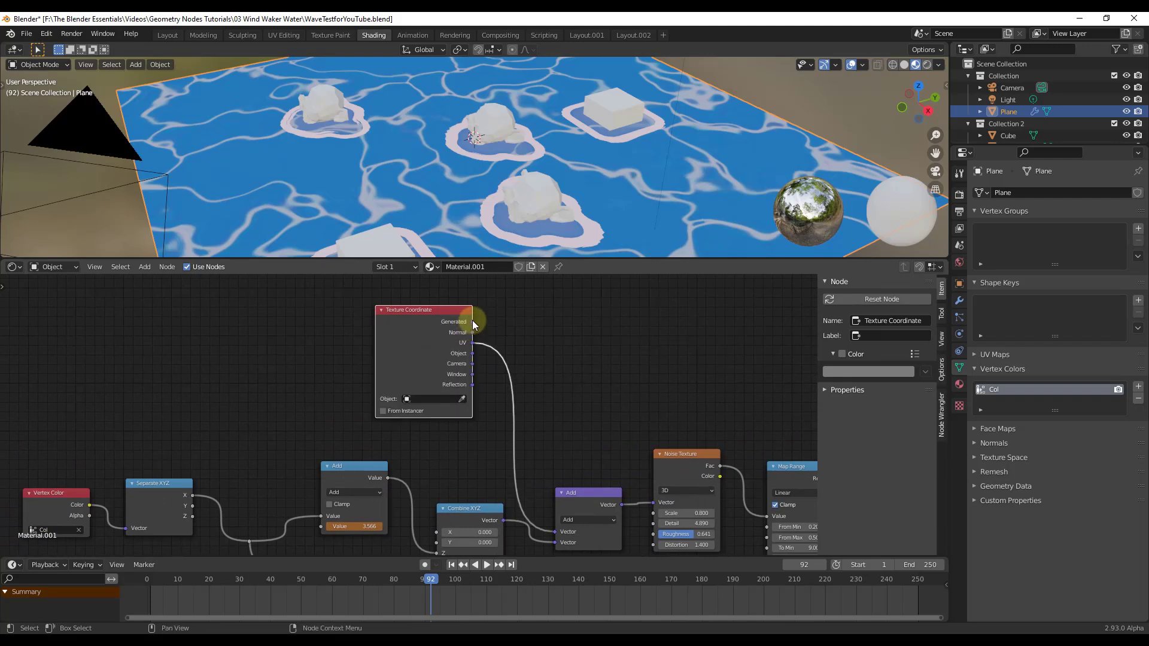
- Toggle the unused sockets of the Noise Texture node hidden, and show all of them again
{"action": "scroll", "coordinate": [479, 392], "scroll_direction": "down", "scroll_amount": 2}
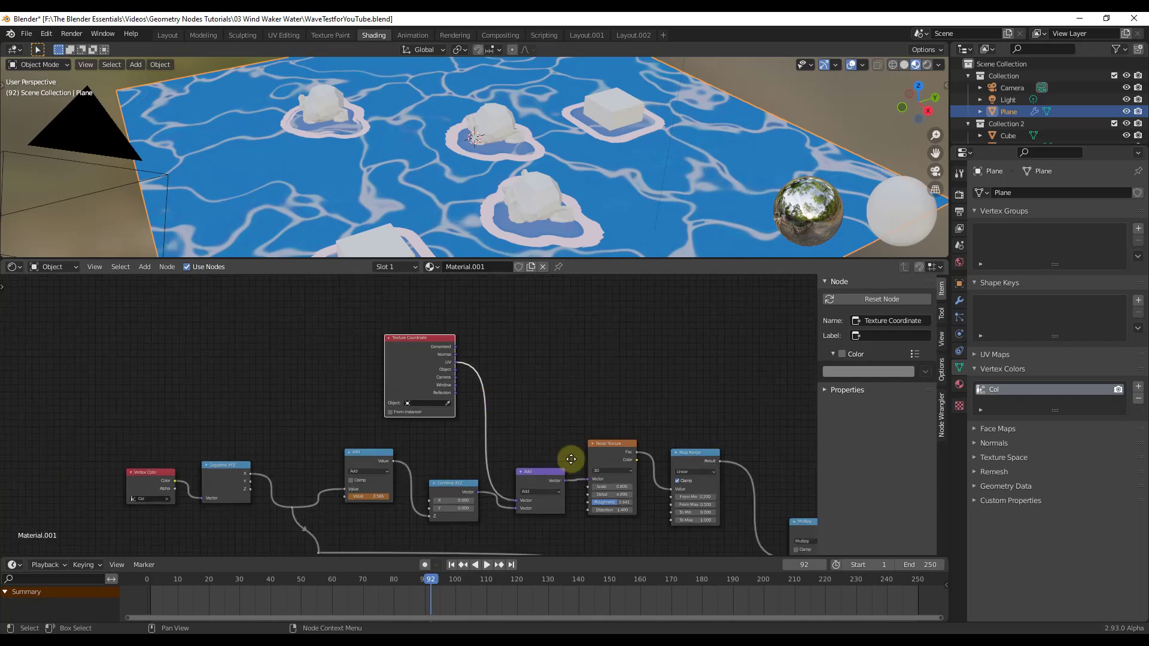
{"action": "middle_click_drag", "start_coordinate": [571, 459], "coordinate": [536, 377]}
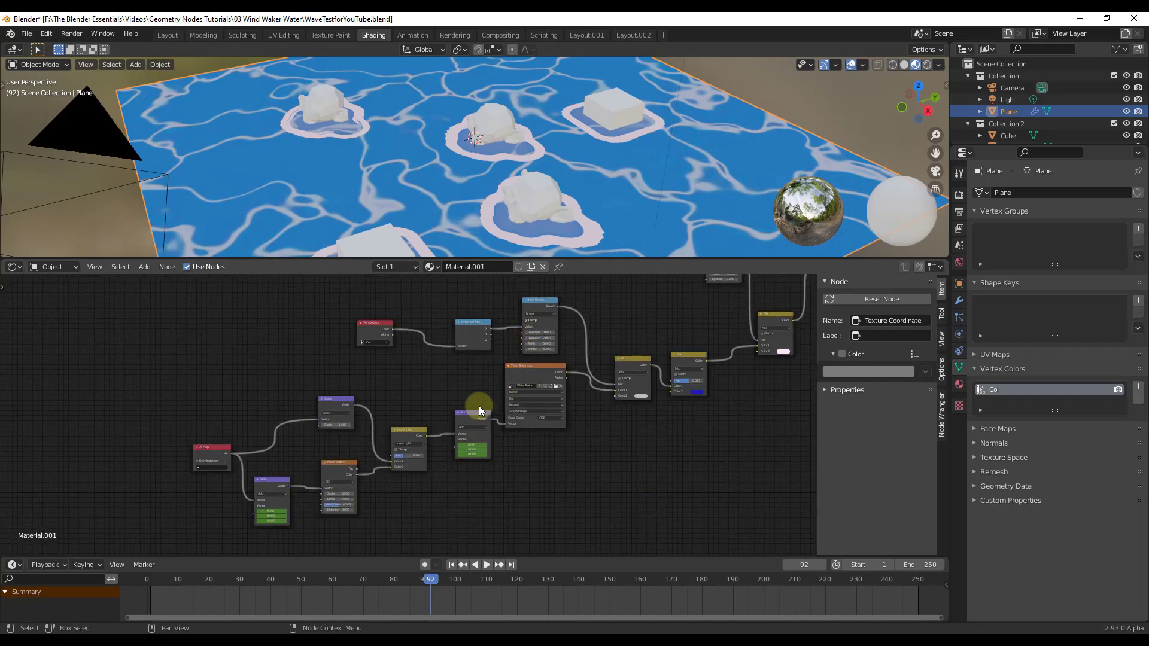
{"action": "middle_click_drag", "start_coordinate": [478, 406], "coordinate": [585, 359]}
{"action": "scroll", "coordinate": [559, 364], "scroll_direction": "up", "scroll_amount": 2}
{"action": "left_click", "coordinate": [536, 372]}
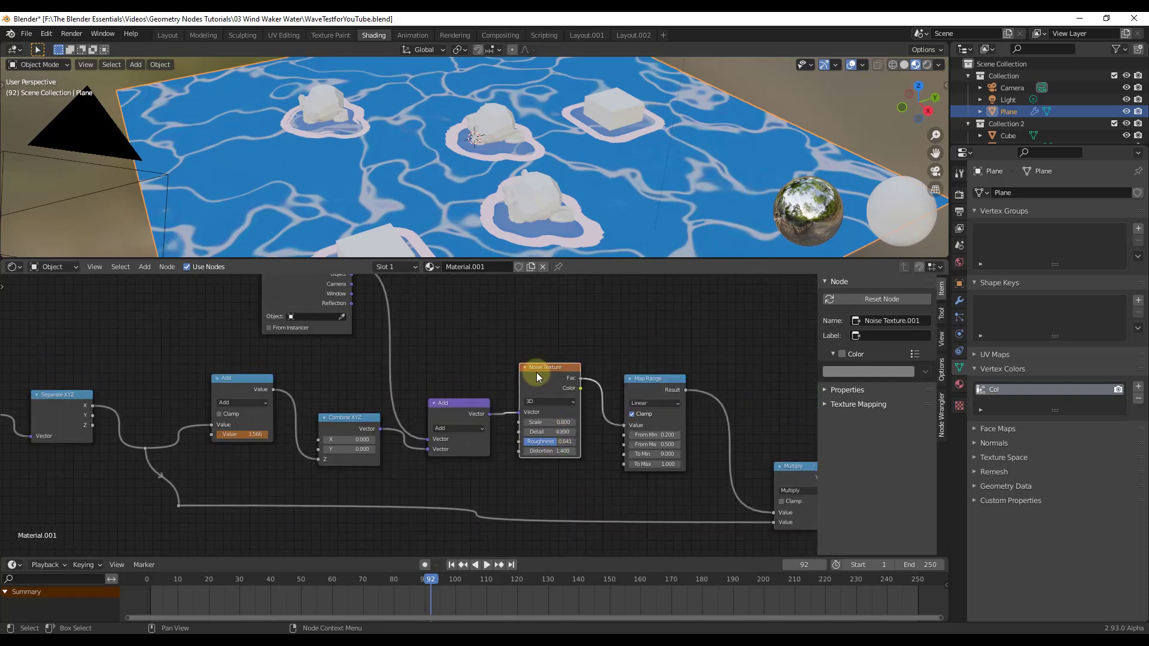
{"action": "key", "text": "ctrl+h"}
{"action": "key", "text": "ctrl+h"}
{"action": "key", "text": "ctrl+h"}
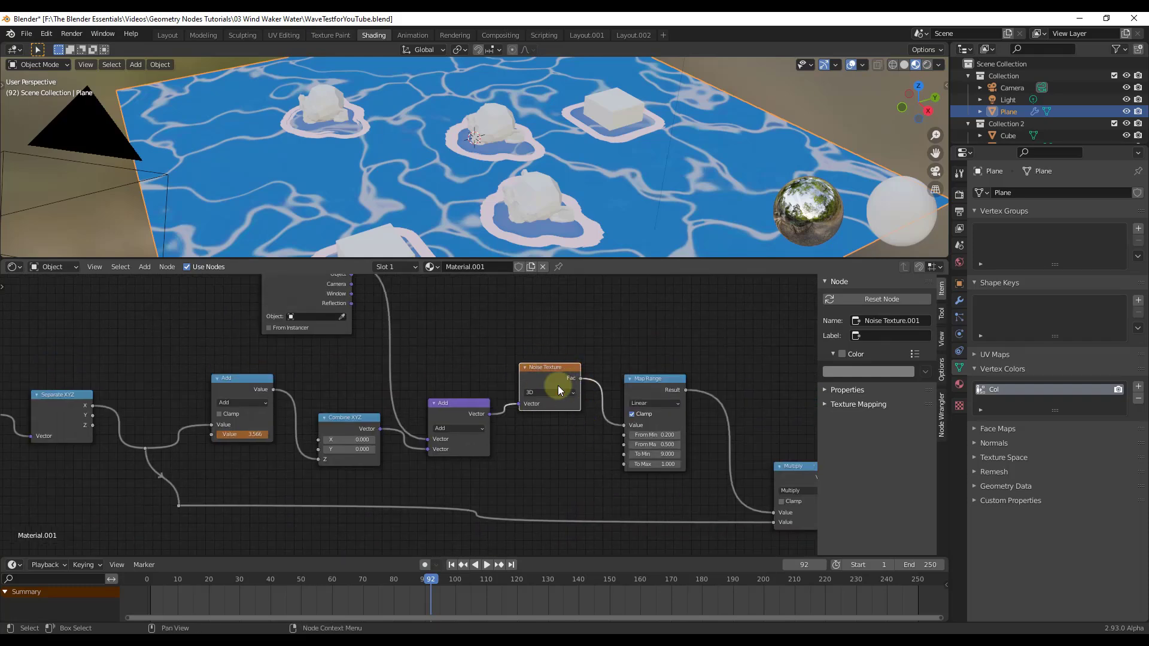
{"action": "key", "text": "ctrl+h"}
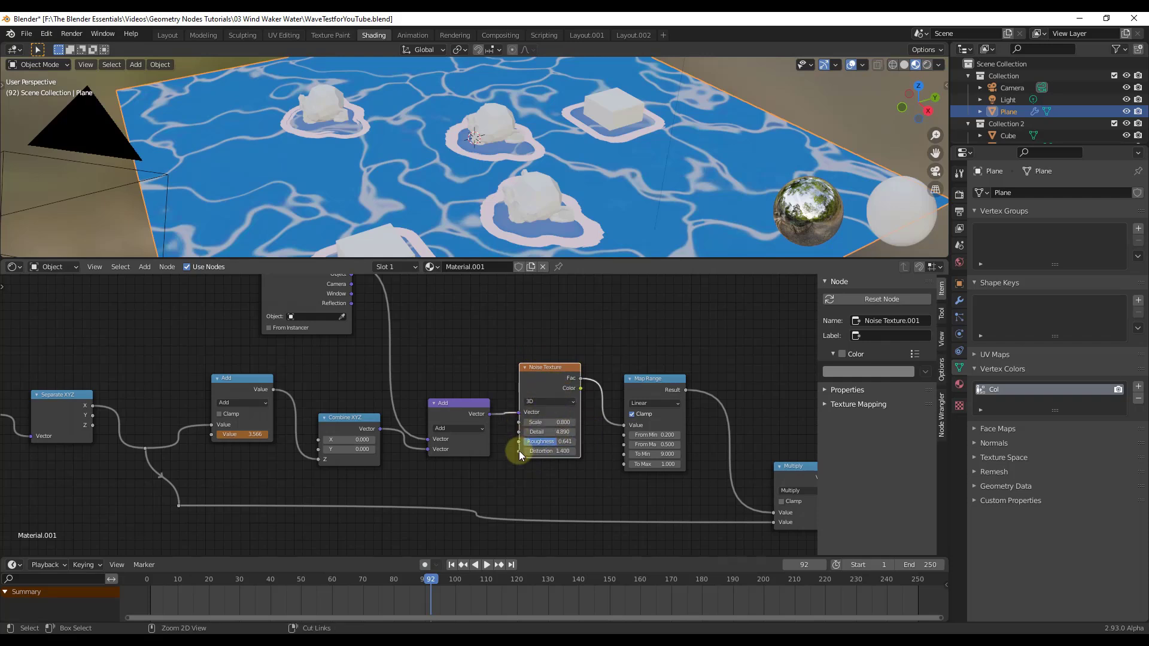
- Try hiding the unused sockets on the Combine XYZ node, restore them, and select the Add math node feeding it
{"action": "left_click", "coordinate": [651, 383]}
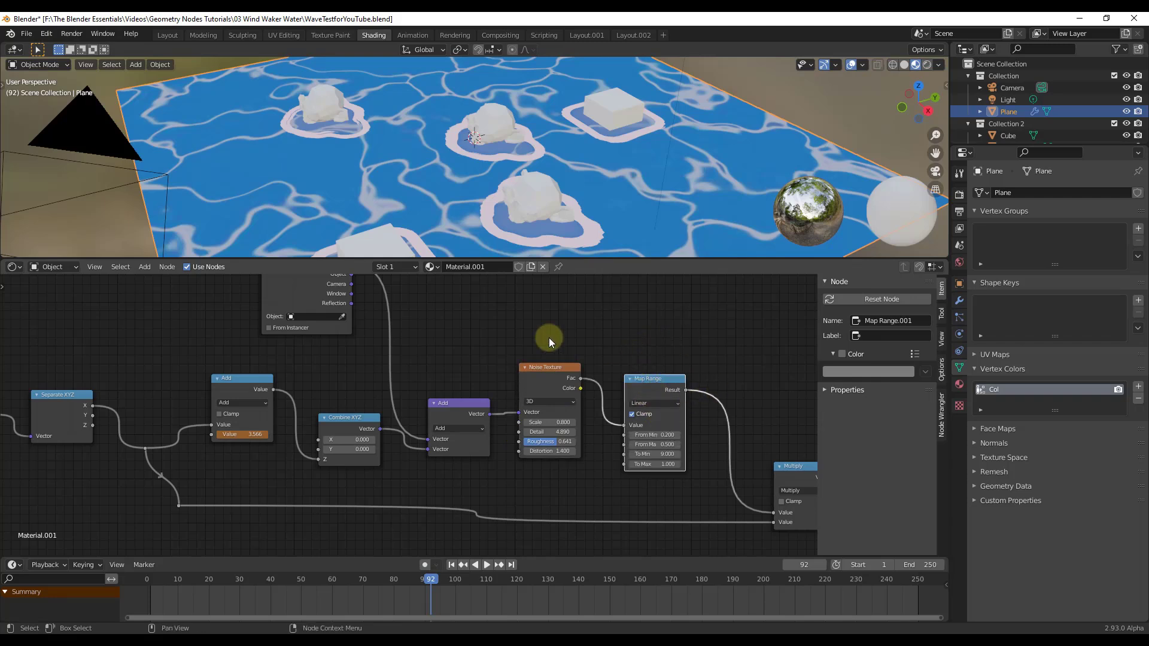
{"action": "left_click", "coordinate": [342, 426]}
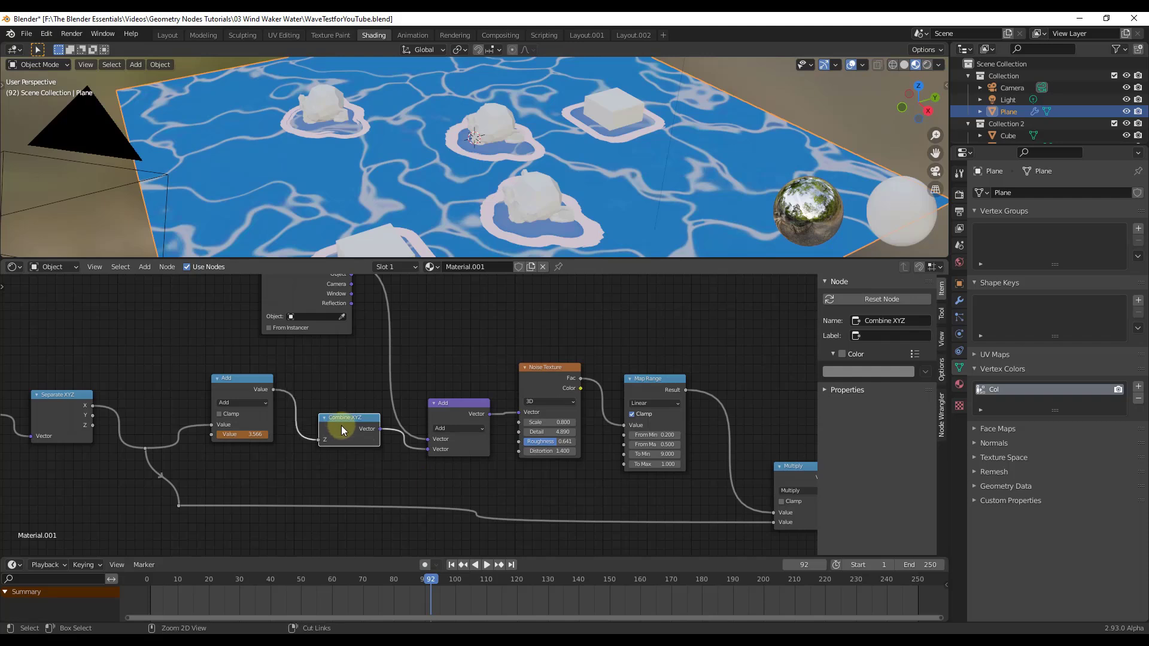
{"action": "left_click", "coordinate": [238, 380]}
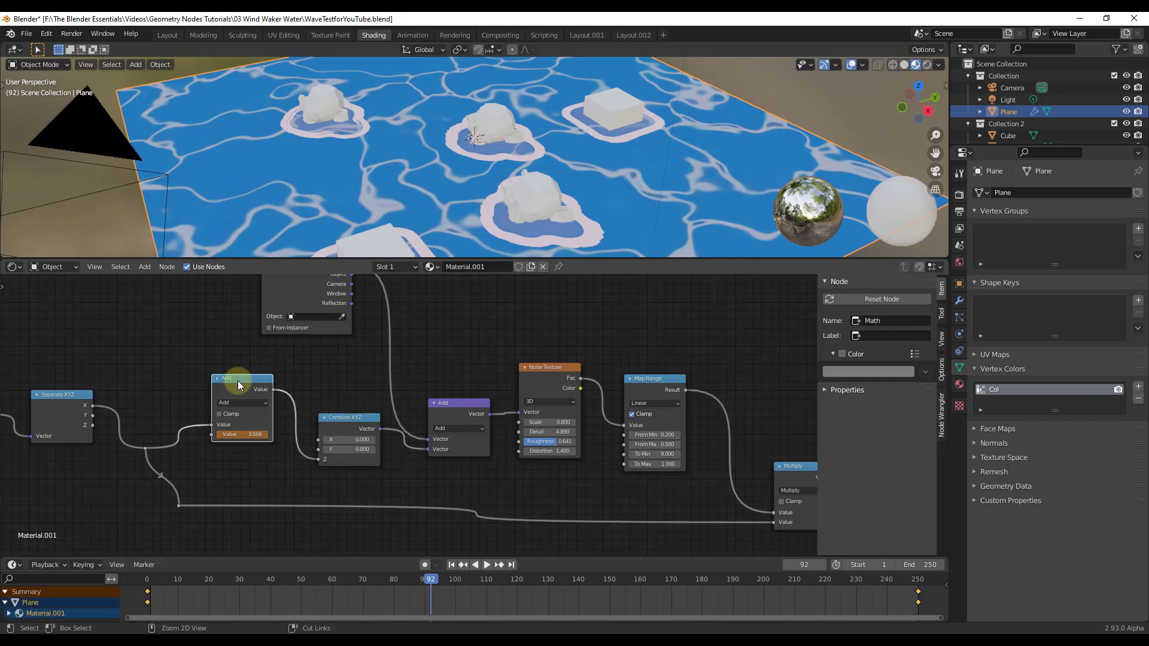